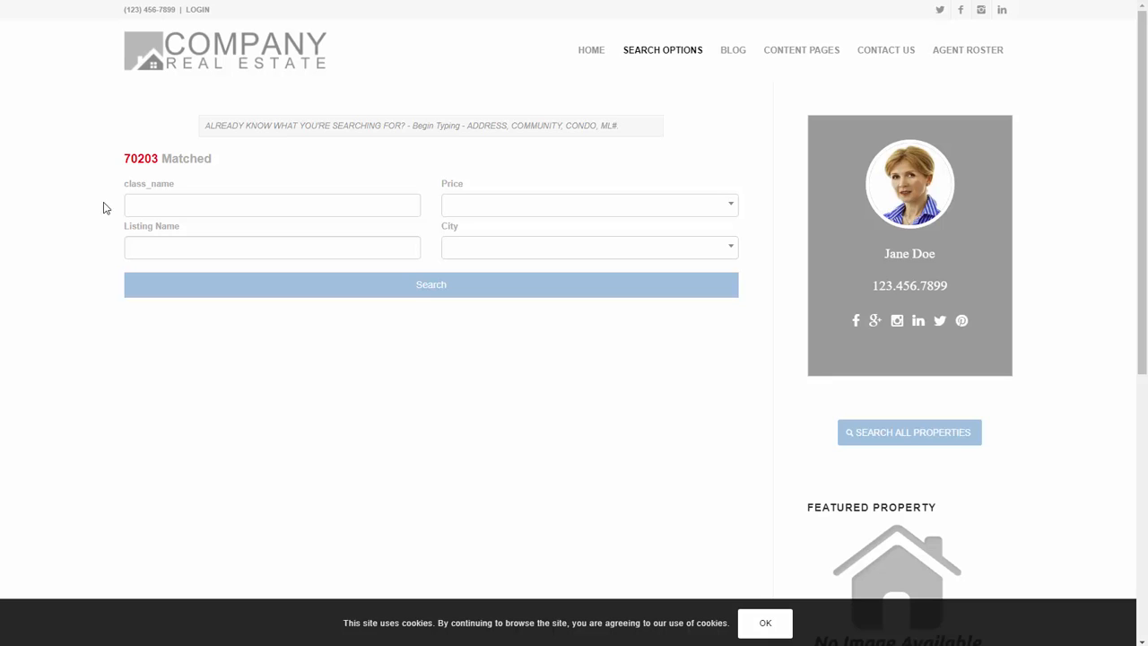
- Examine the search page's match counter and its class_name, Listing Name, Price and City fields
{"action": "left_click_drag", "start_coordinate": [113, 184], "coordinate": [215, 328]}
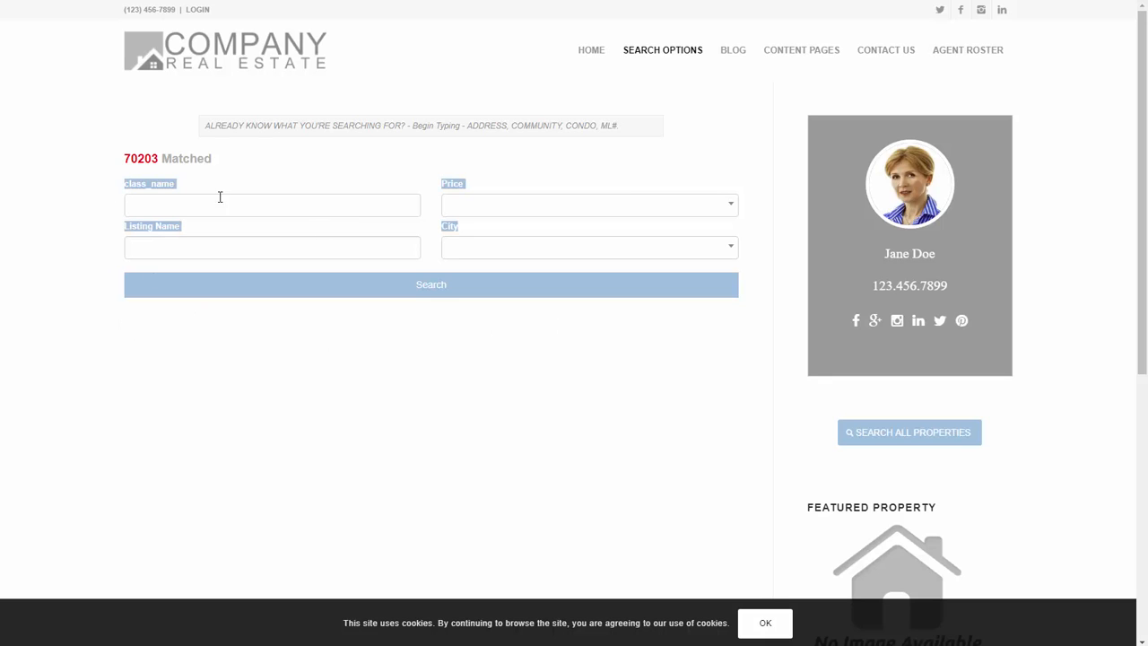
{"action": "left_click_drag", "start_coordinate": [228, 161], "coordinate": [131, 131]}
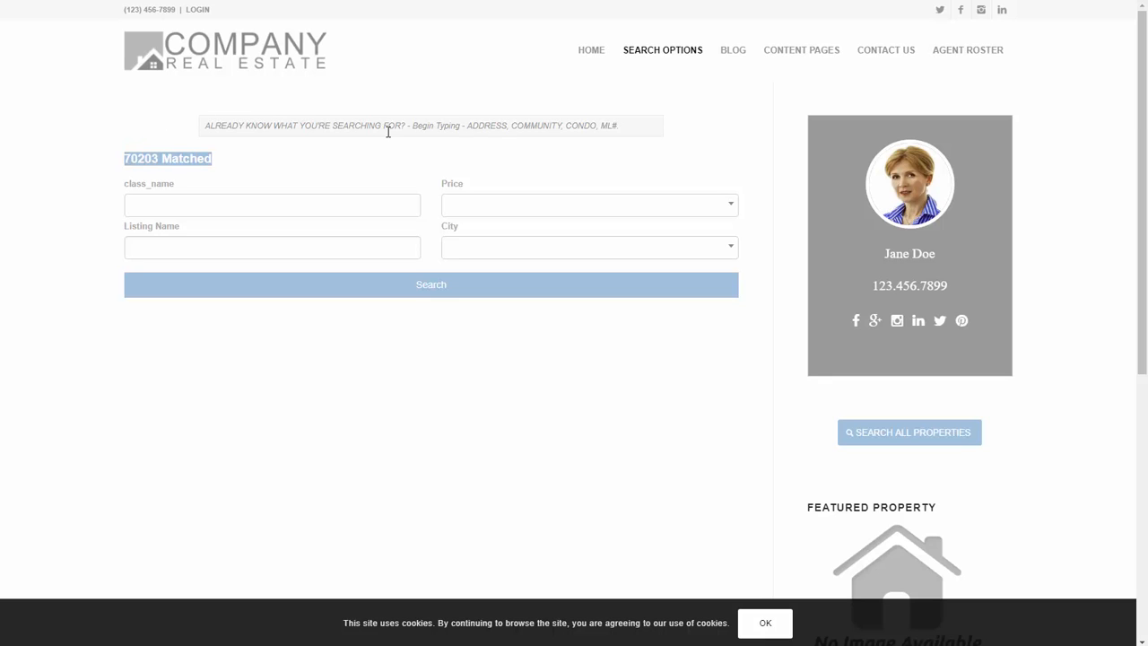
{"action": "left_click", "coordinate": [492, 142]}
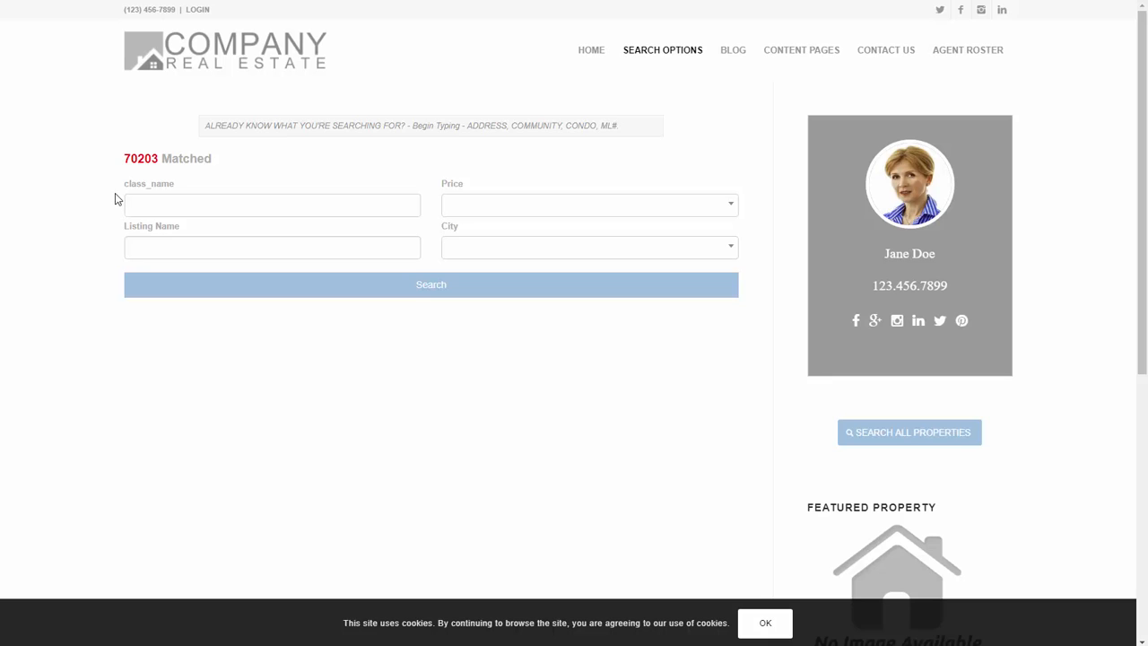
{"action": "left_click_drag", "start_coordinate": [120, 192], "coordinate": [476, 313]}
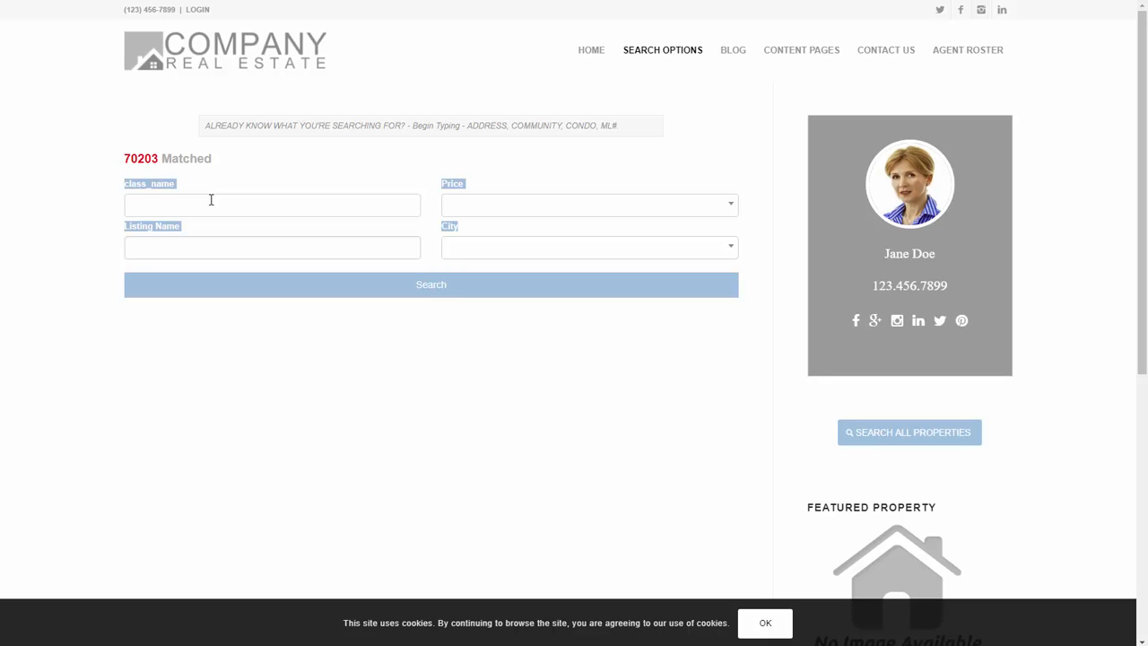
{"action": "left_click", "coordinate": [347, 393]}
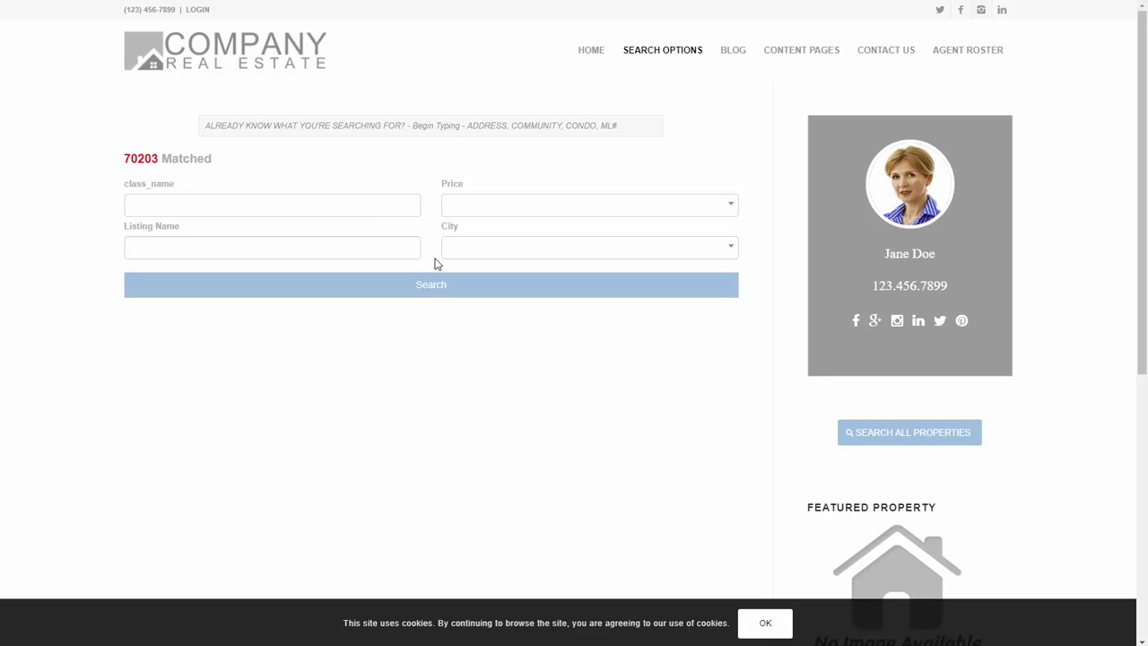
{"action": "left_click_drag", "start_coordinate": [113, 160], "coordinate": [172, 160]}
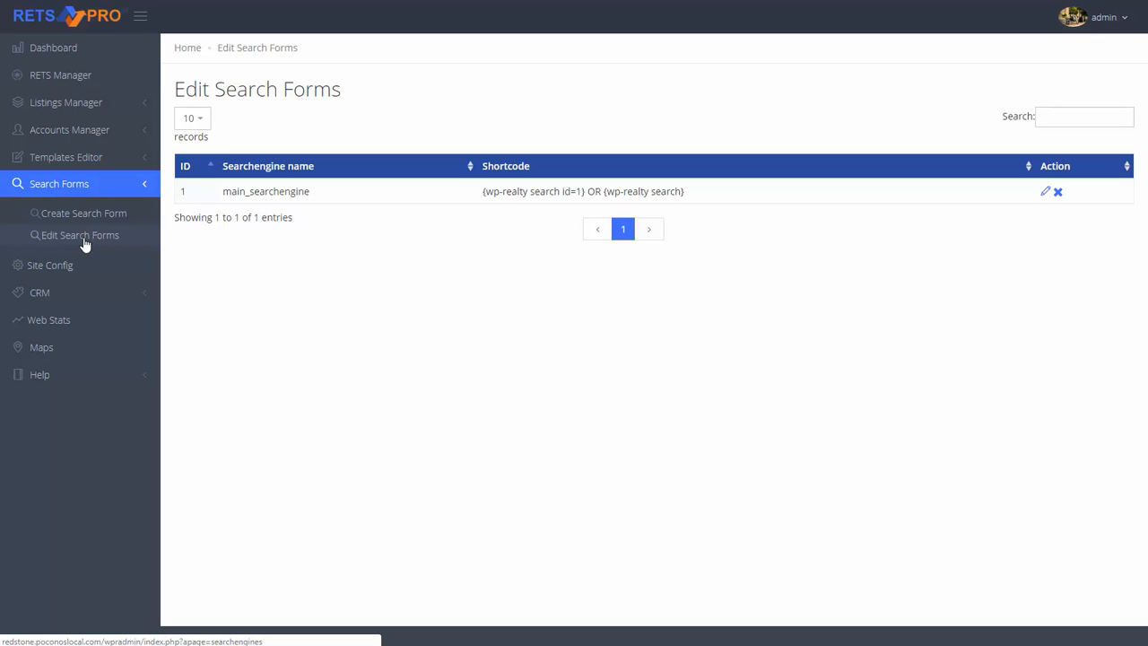
- Open the main_searchengine search form for editing in the RETS Pro admin and inspect its name
{"action": "left_click", "coordinate": [1046, 195]}
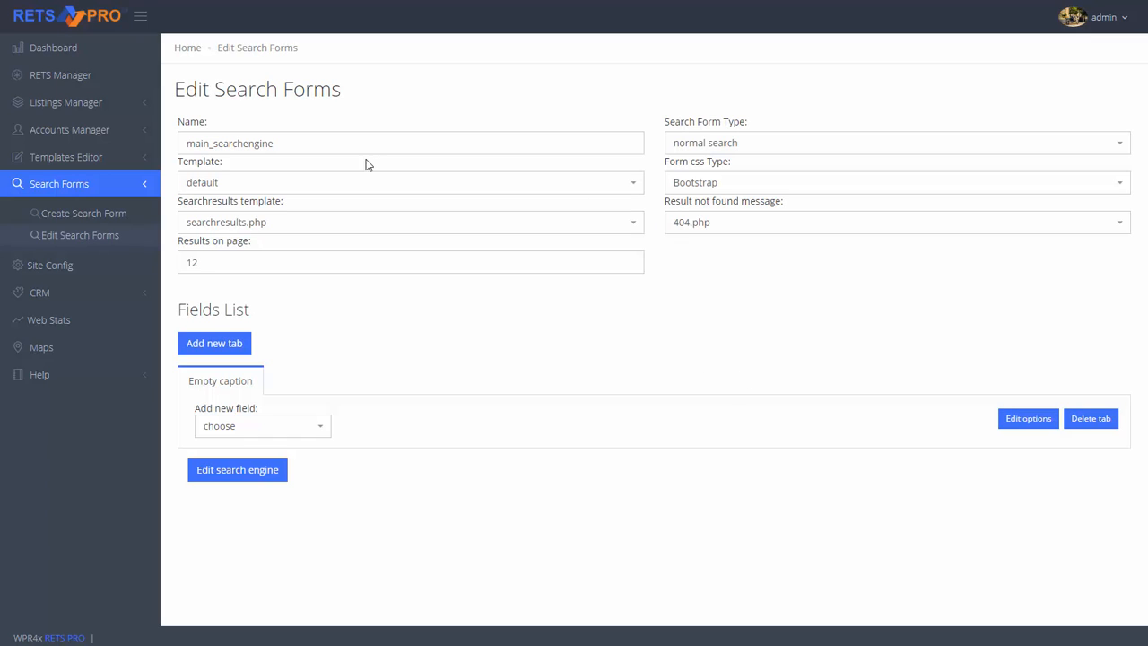
{"action": "left_click_drag", "start_coordinate": [277, 145], "coordinate": [166, 144]}
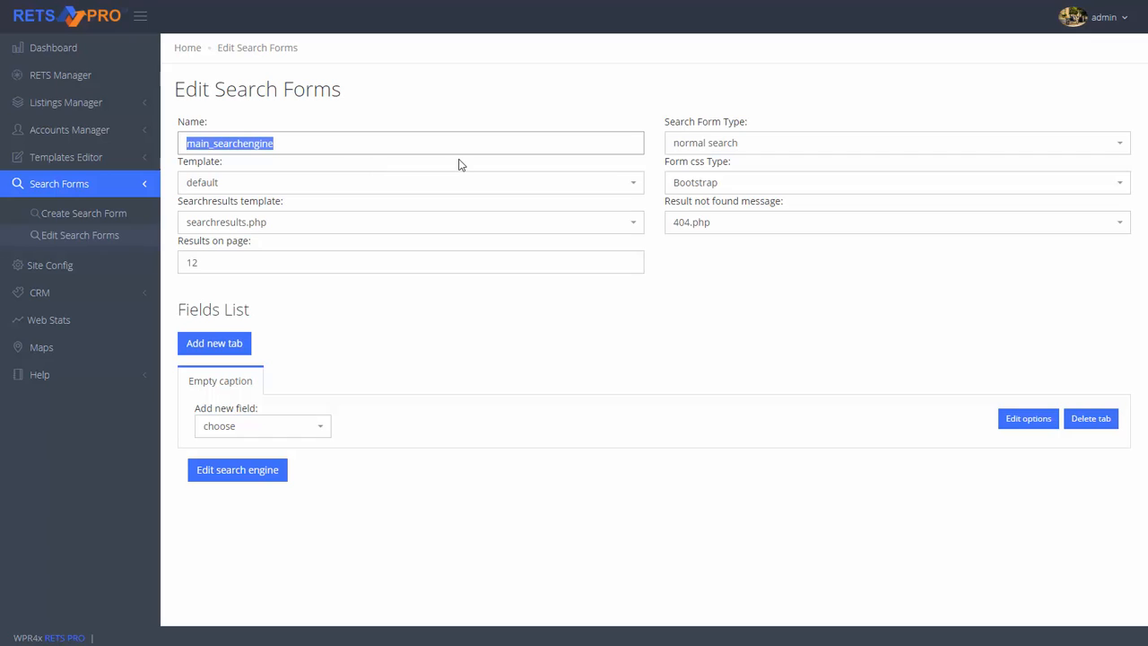
{"action": "left_click_drag", "start_coordinate": [327, 146], "coordinate": [185, 149]}
- Review the form's available templates, search results templates and results-per-page setting without changing them
{"action": "left_click", "coordinate": [268, 185]}
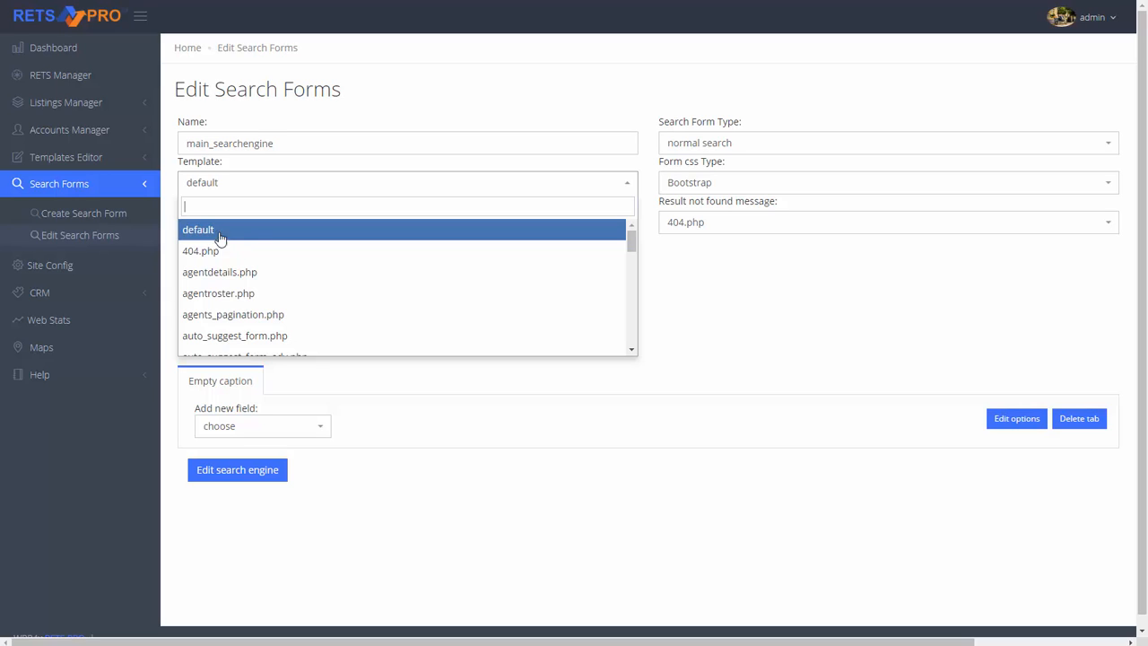
{"action": "left_click", "coordinate": [781, 269]}
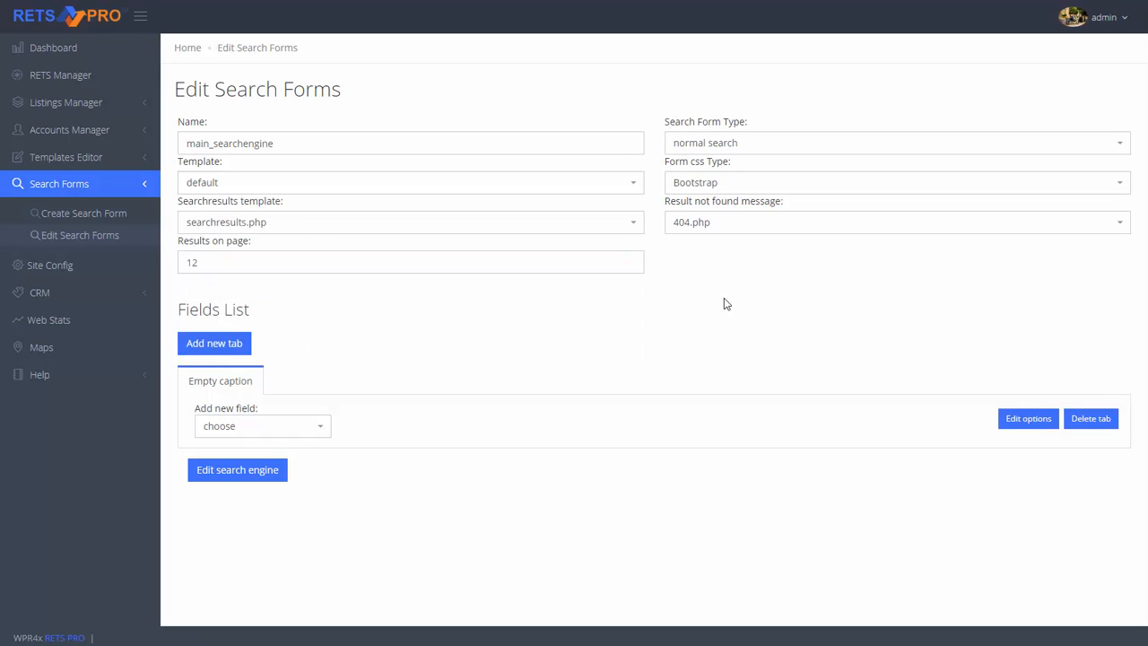
{"action": "left_click", "coordinate": [301, 226]}
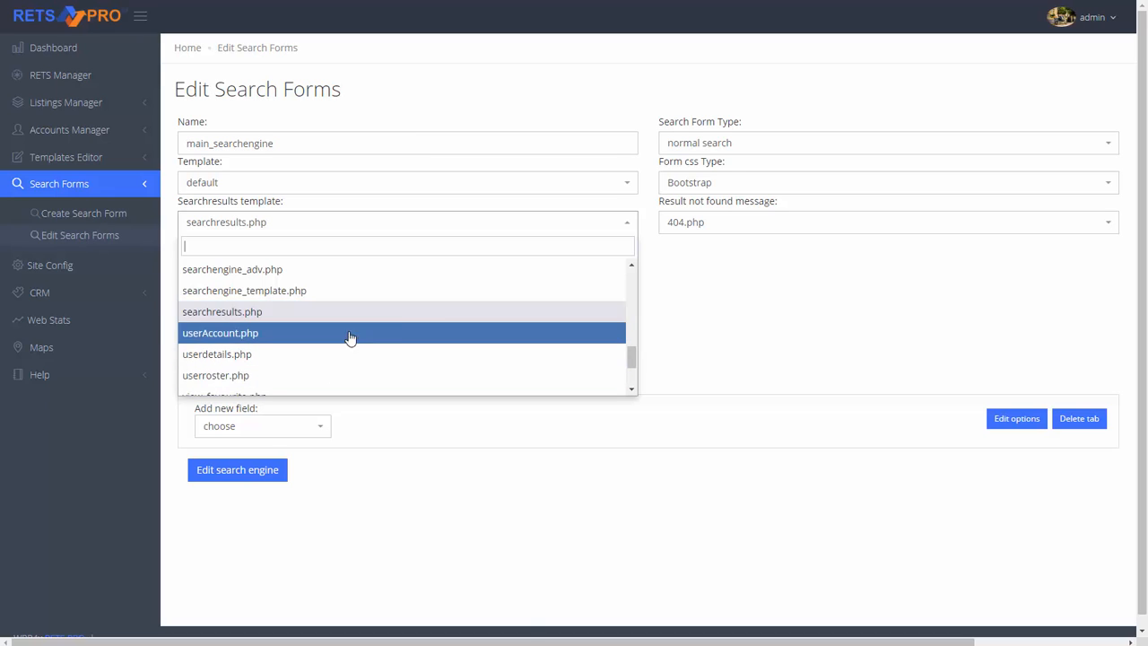
{"action": "left_click", "coordinate": [695, 325]}
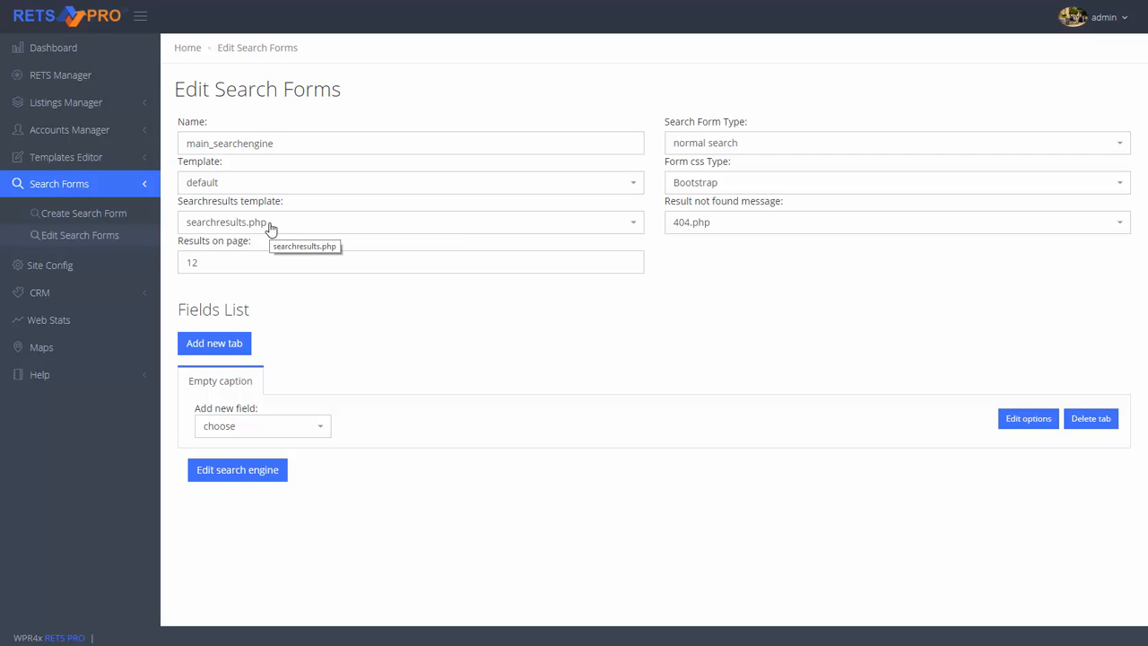
{"action": "double_click", "coordinate": [201, 261]}
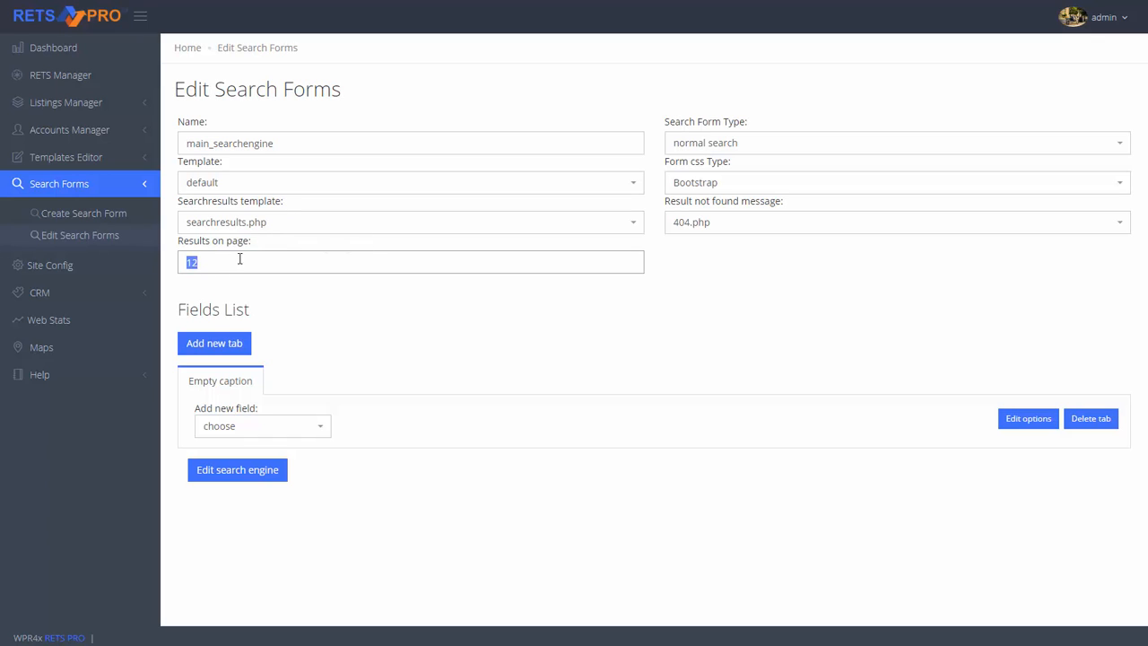
{"action": "left_click", "coordinate": [359, 281]}
- Review the available choices for the search form type, form CSS type and result-not-found message
{"action": "left_click", "coordinate": [826, 147]}
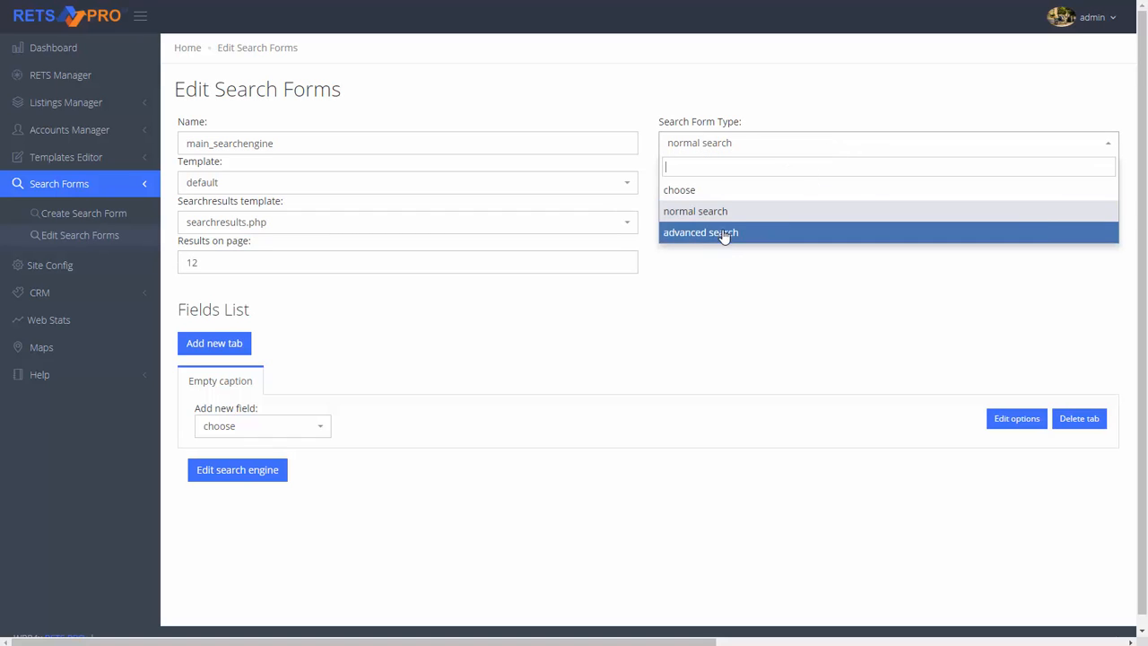
{"action": "left_click", "coordinate": [785, 294]}
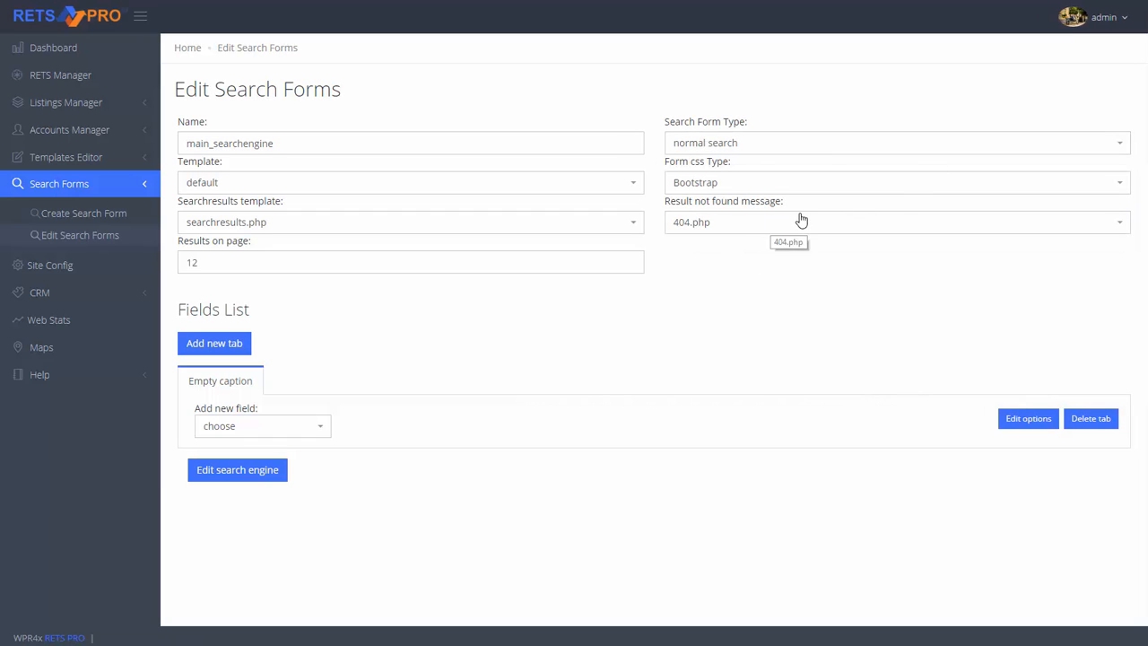
{"action": "left_click", "coordinate": [735, 183]}
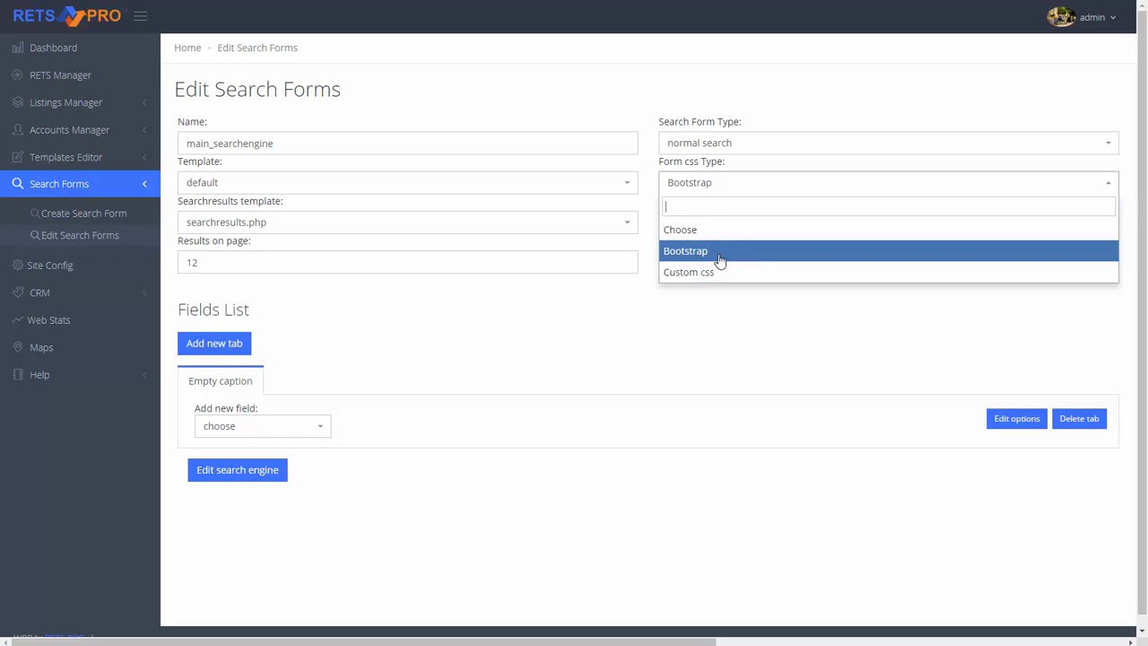
{"action": "left_click", "coordinate": [753, 312]}
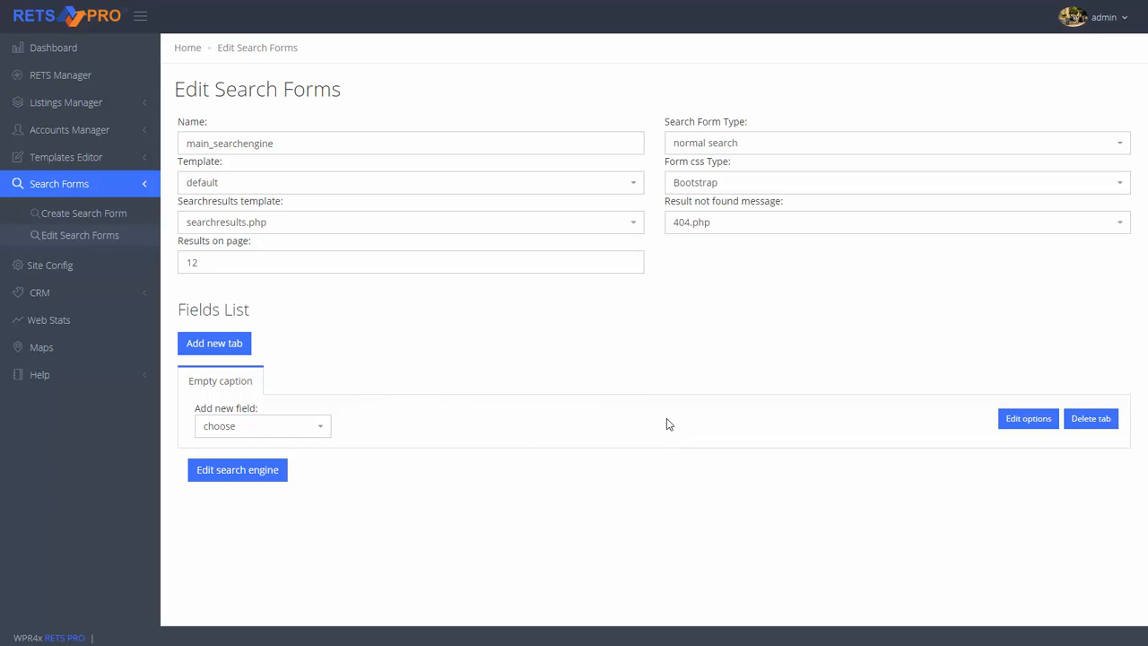
{"action": "left_click", "coordinate": [740, 224]}
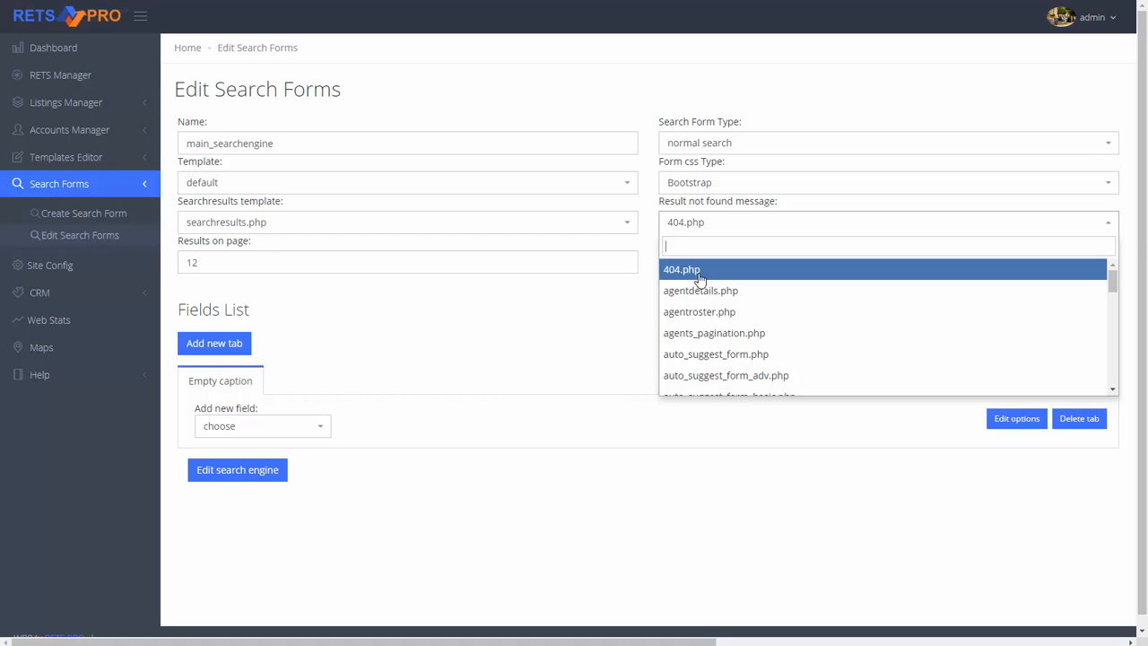
{"action": "left_click", "coordinate": [594, 324]}
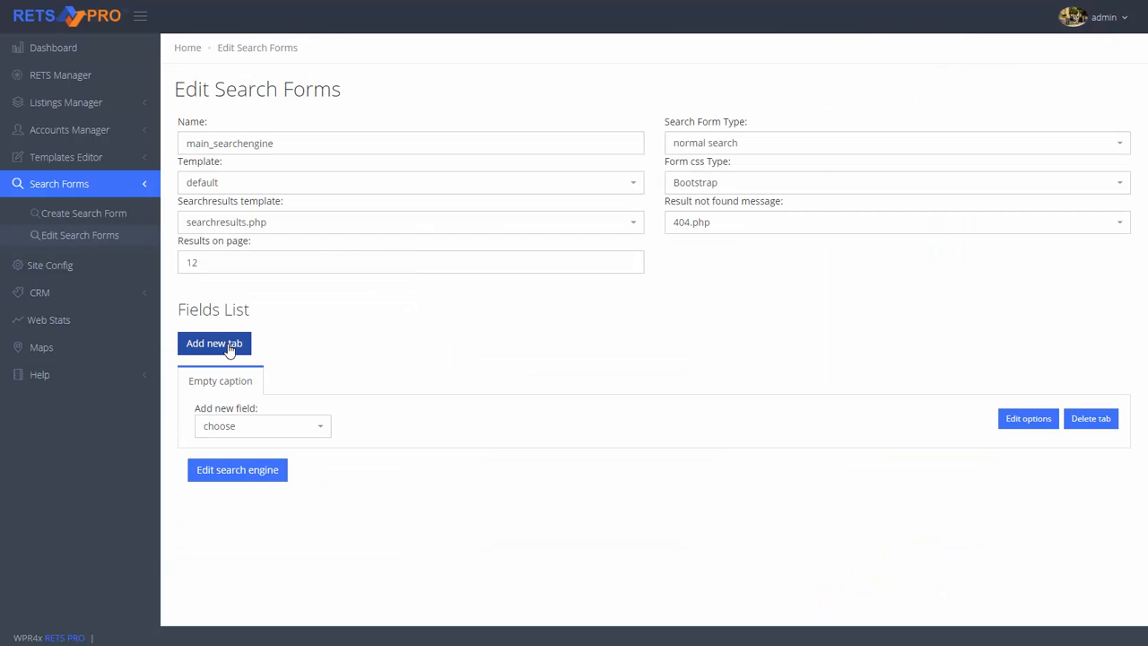
- Add two new tabs to the search form's Fields List
{"action": "left_click", "coordinate": [229, 348]}
{"action": "left_click", "coordinate": [194, 342]}
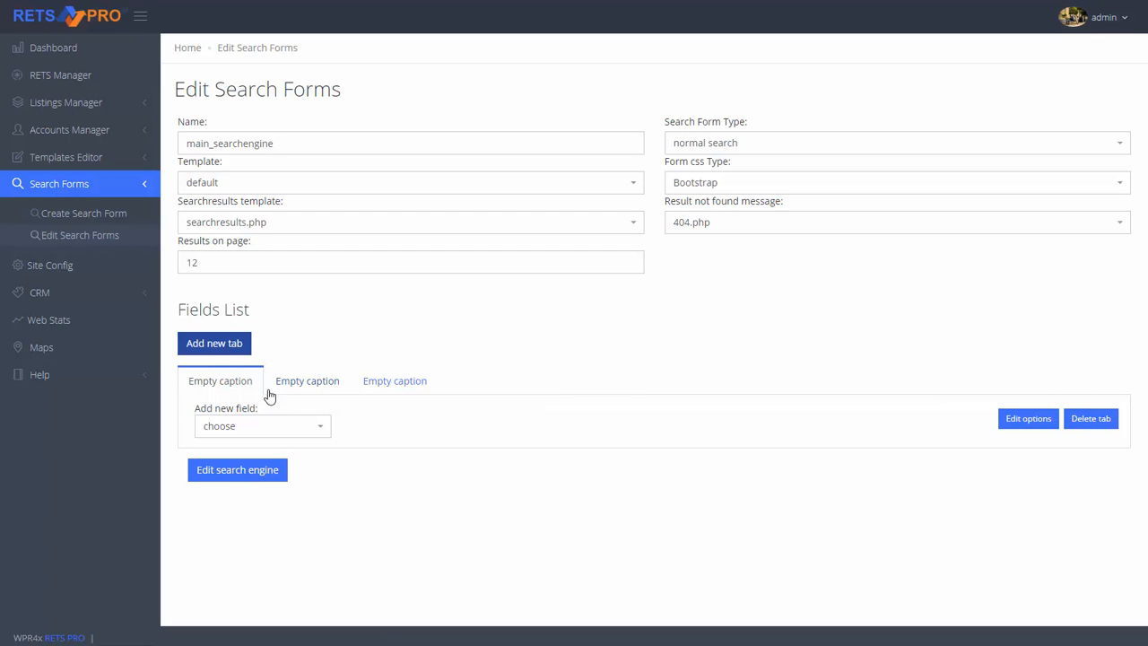
- Examine the first two tabs of the Fields List by switching back and forth between them
{"action": "left_click", "coordinate": [303, 389]}
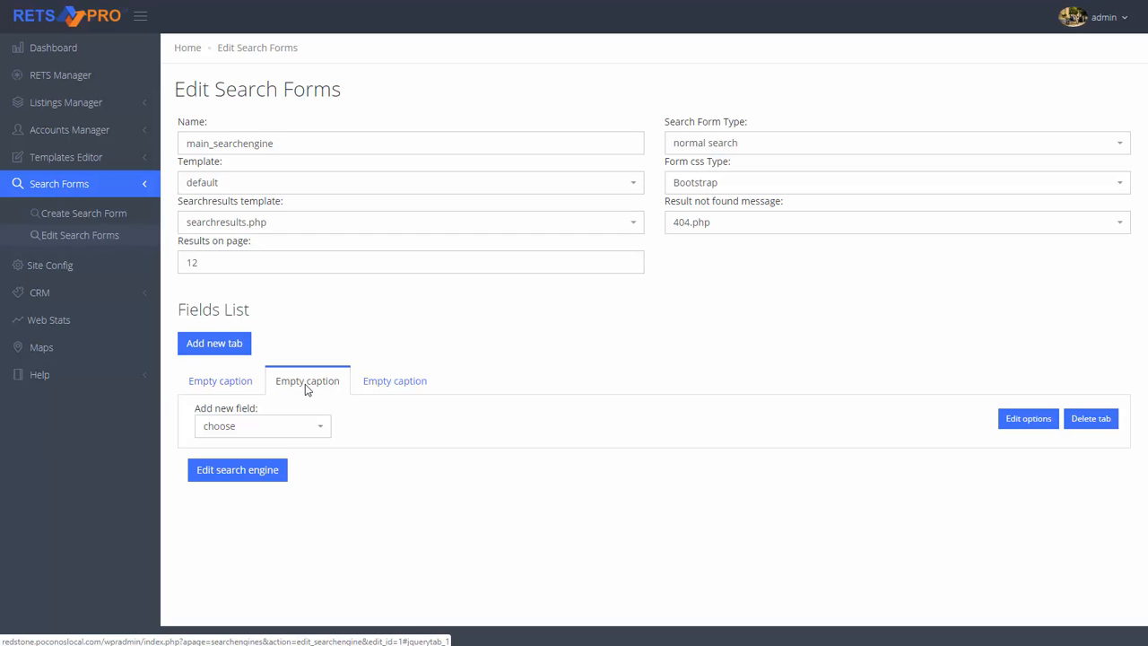
{"action": "left_click", "coordinate": [226, 381]}
{"action": "left_click", "coordinate": [300, 383]}
{"action": "left_click", "coordinate": [206, 383]}
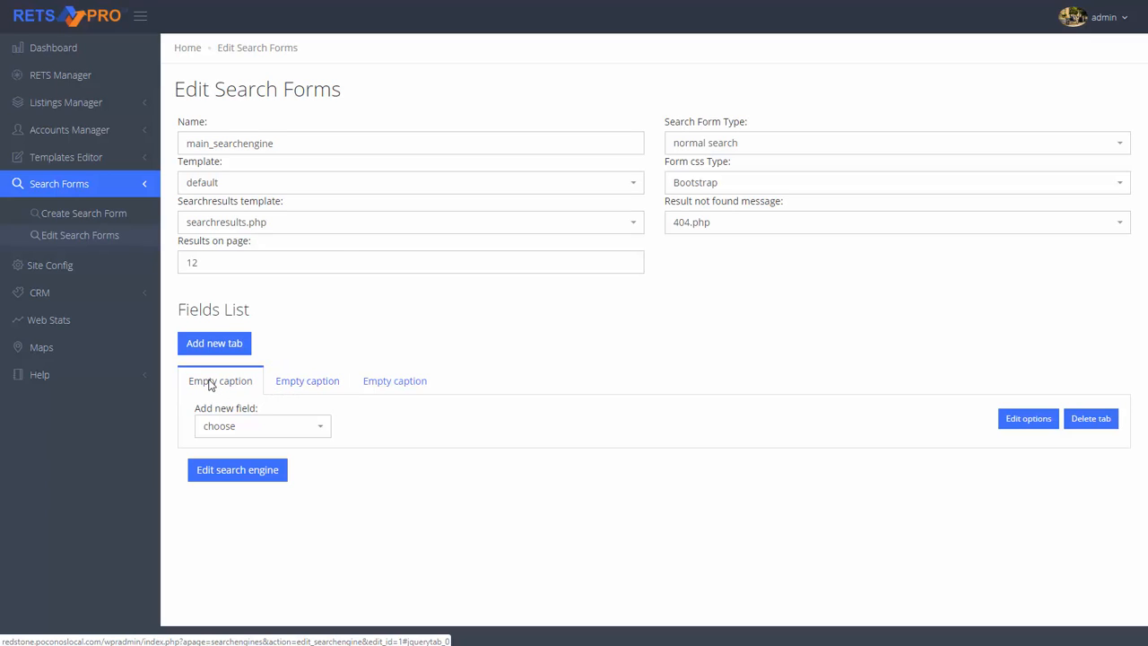
{"action": "left_click", "coordinate": [311, 386]}
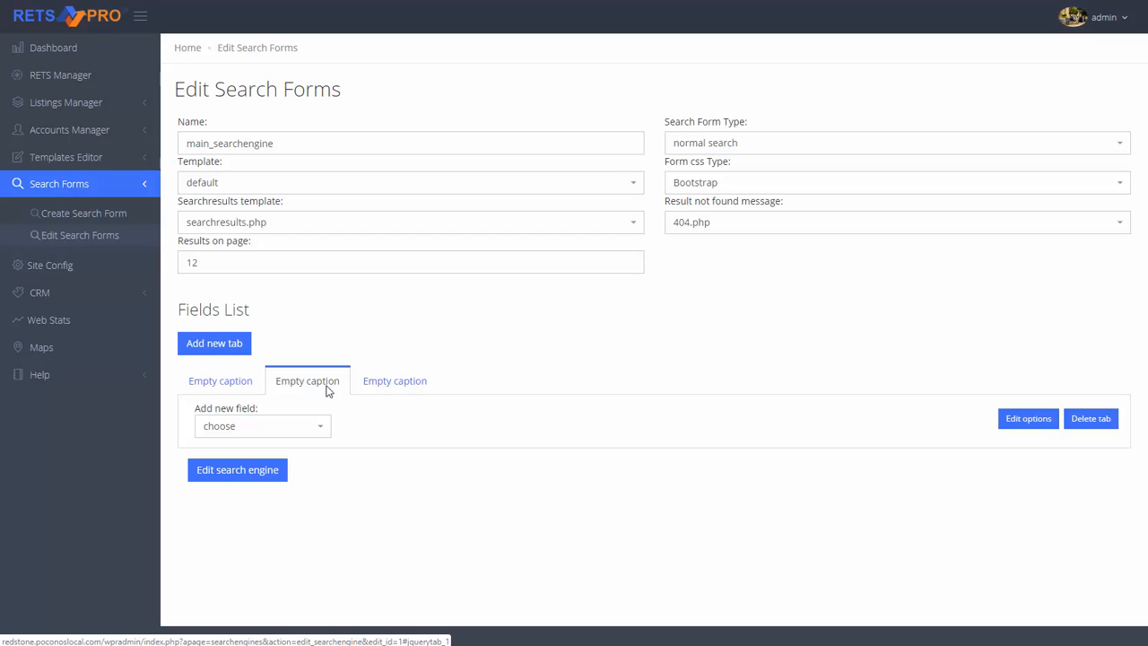
{"action": "left_click", "coordinate": [232, 386]}
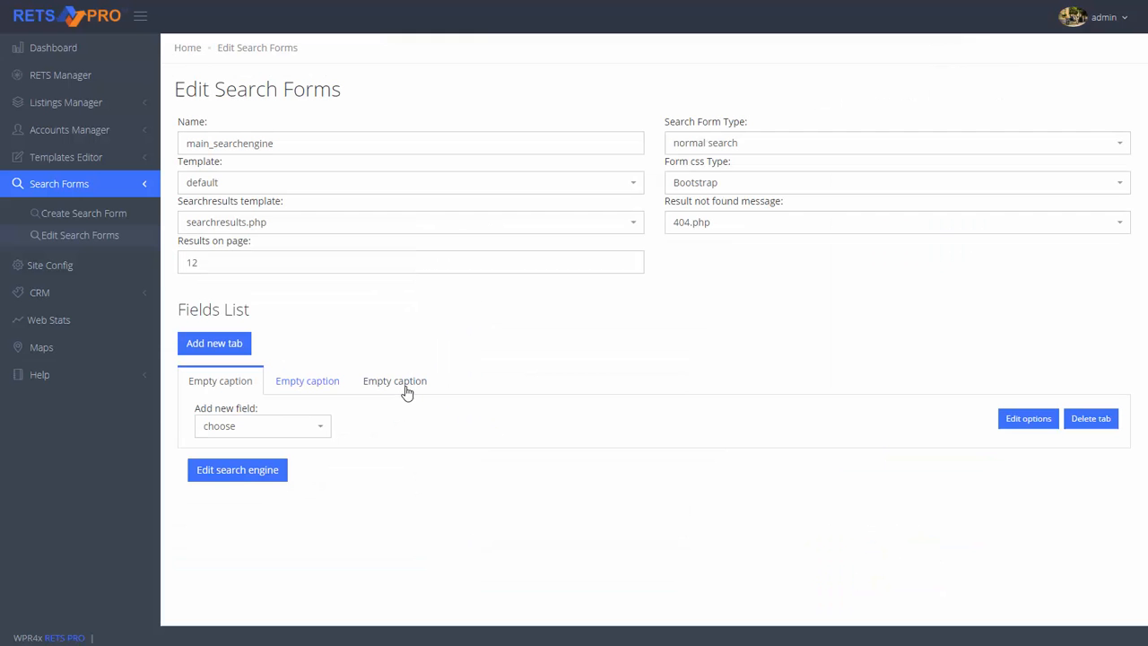
{"action": "left_click", "coordinate": [309, 388]}
{"action": "left_click", "coordinate": [254, 387]}
{"action": "left_click", "coordinate": [310, 385]}
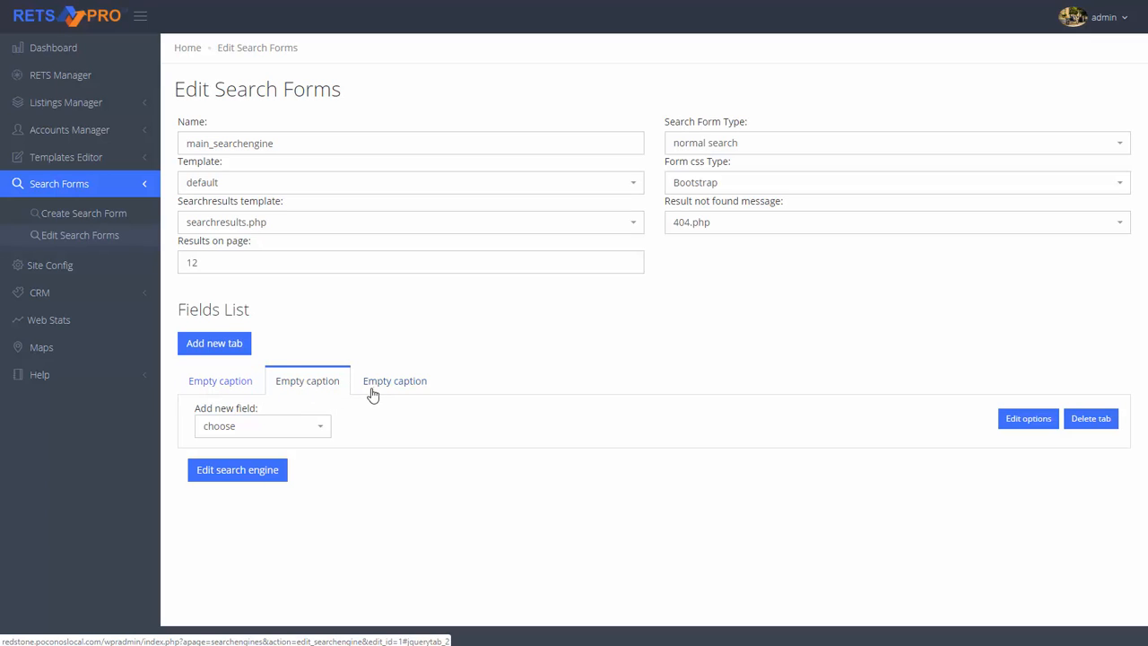
{"action": "left_click", "coordinate": [237, 383]}
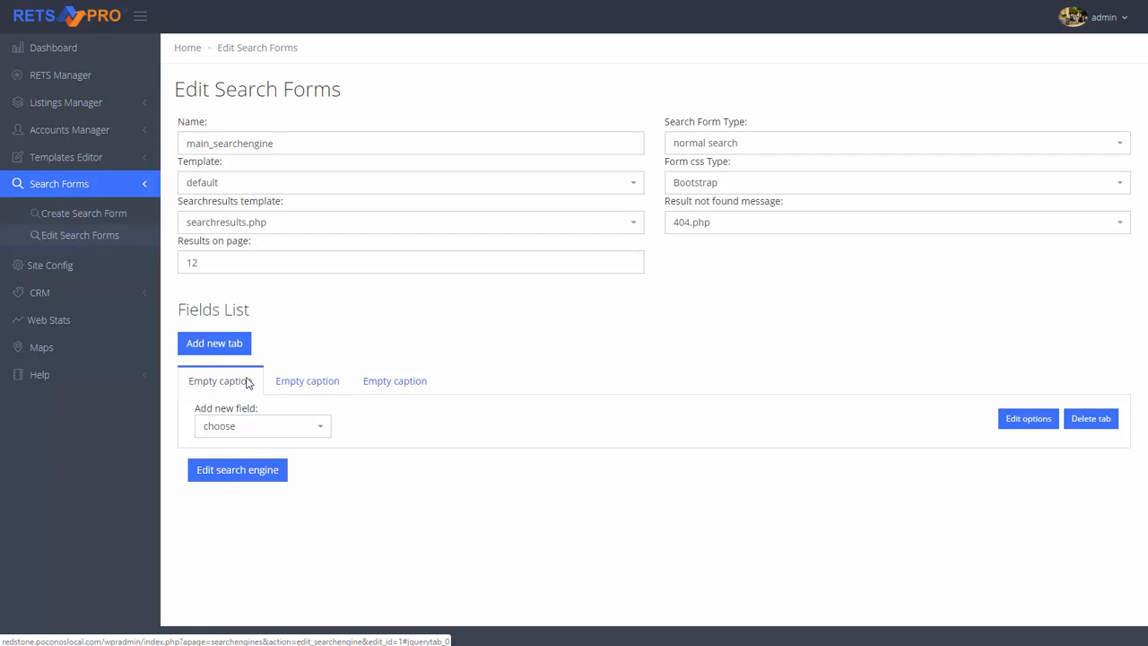
{"action": "left_click", "coordinate": [303, 383]}
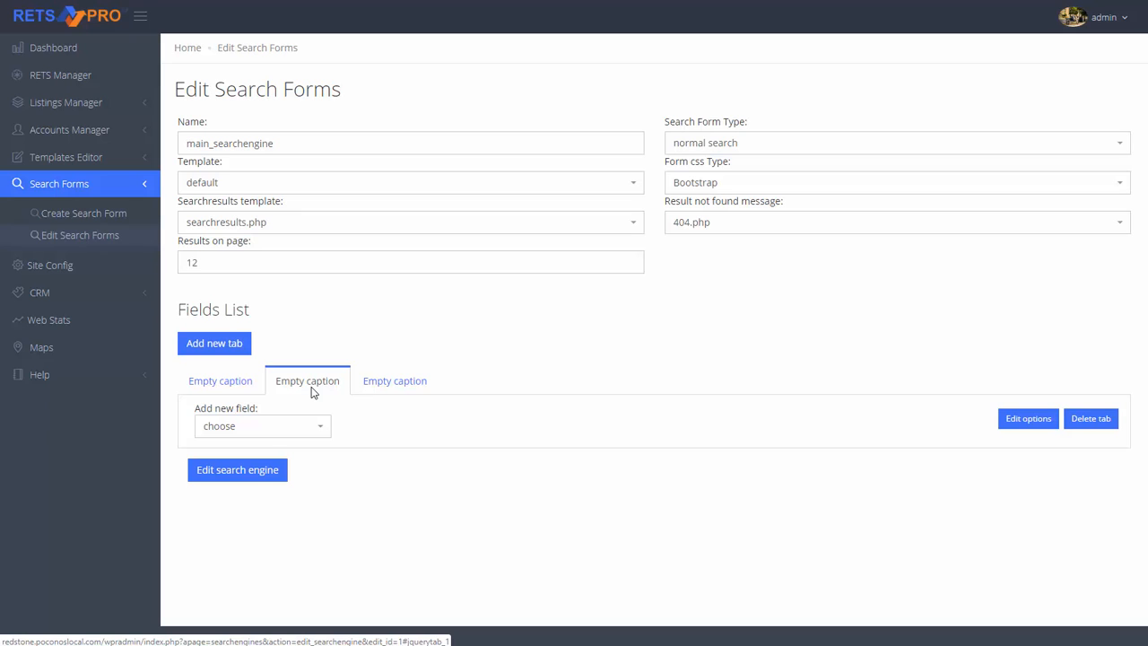
- Open the RETS Manager in a separate browser tab
{"action": "right_click", "coordinate": [64, 77]}
{"action": "left_click", "coordinate": [108, 87]}
- In the second tab's options, replace the All Rets source with Pocono-Solds and close the options
{"action": "left_click", "coordinate": [1019, 423]}
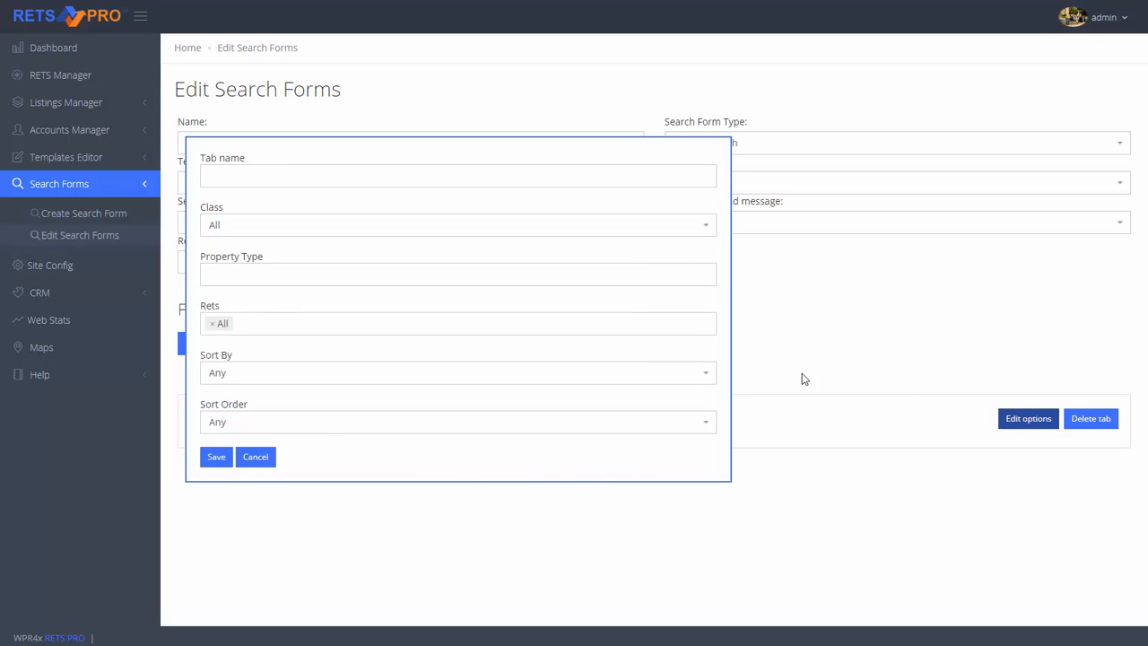
{"action": "left_click", "coordinate": [267, 325]}
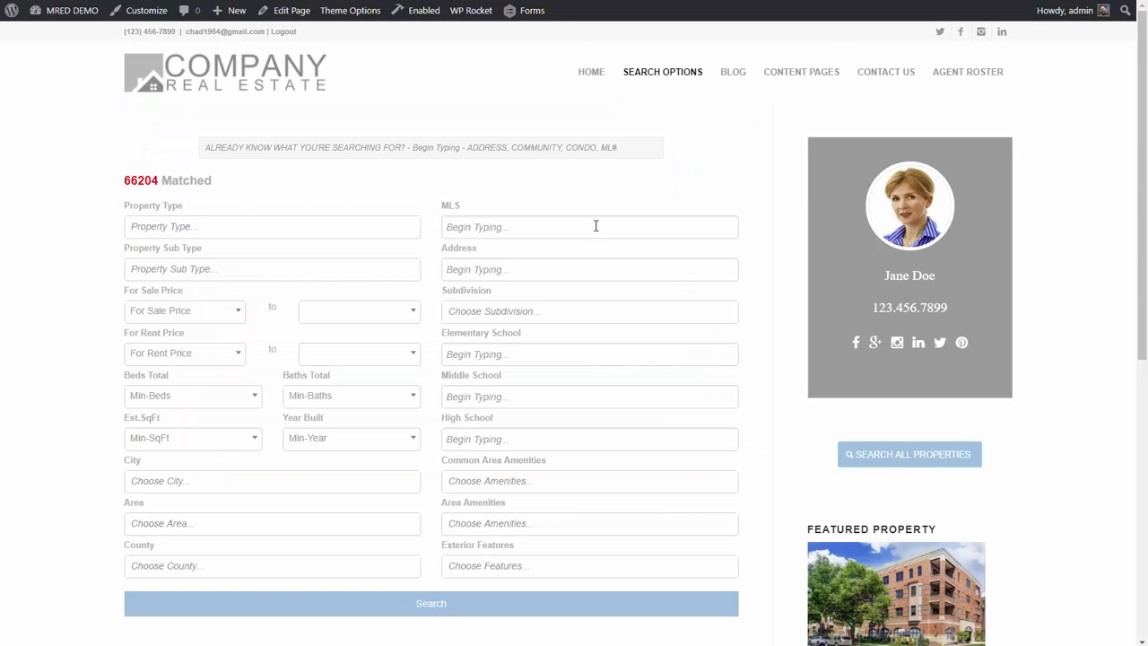
{"action": "scroll", "coordinate": [595, 226], "scroll_direction": "down", "scroll_amount": 1}
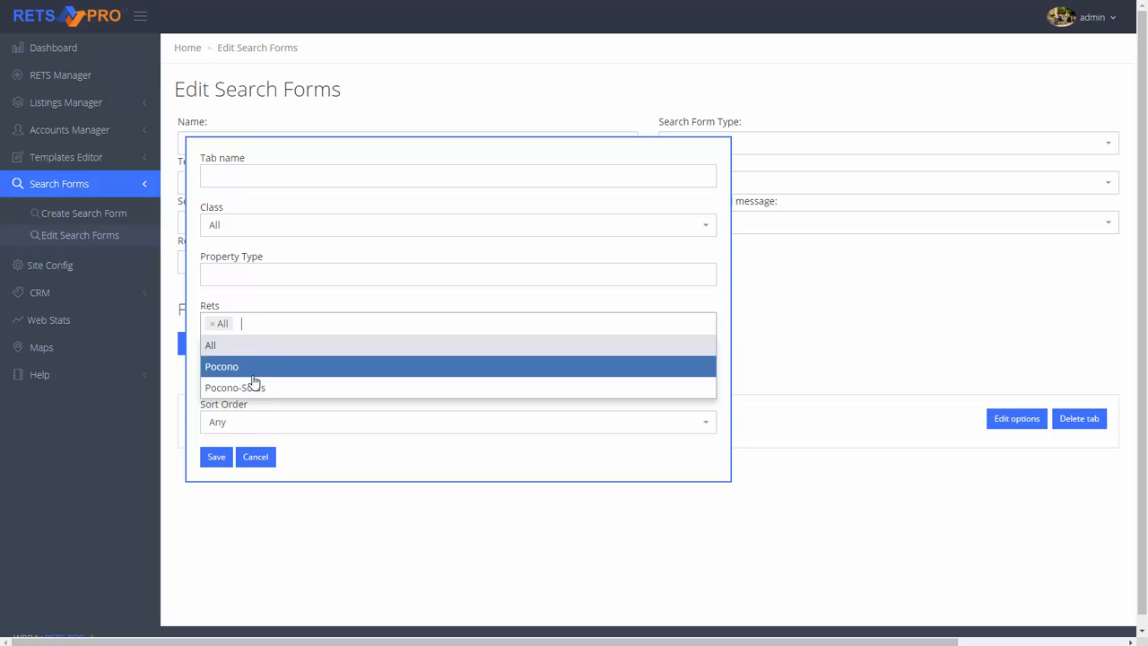
{"action": "left_click", "coordinate": [262, 388]}
{"action": "left_click", "coordinate": [221, 330]}
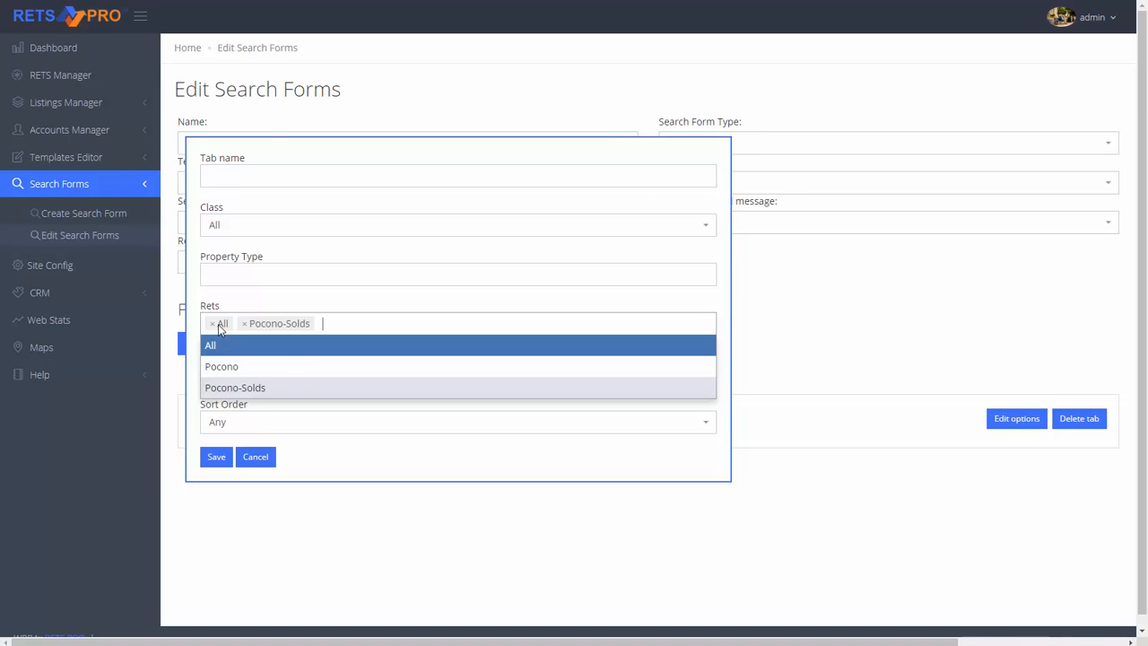
{"action": "left_click", "coordinate": [212, 323]}
{"action": "left_click", "coordinate": [549, 530]}
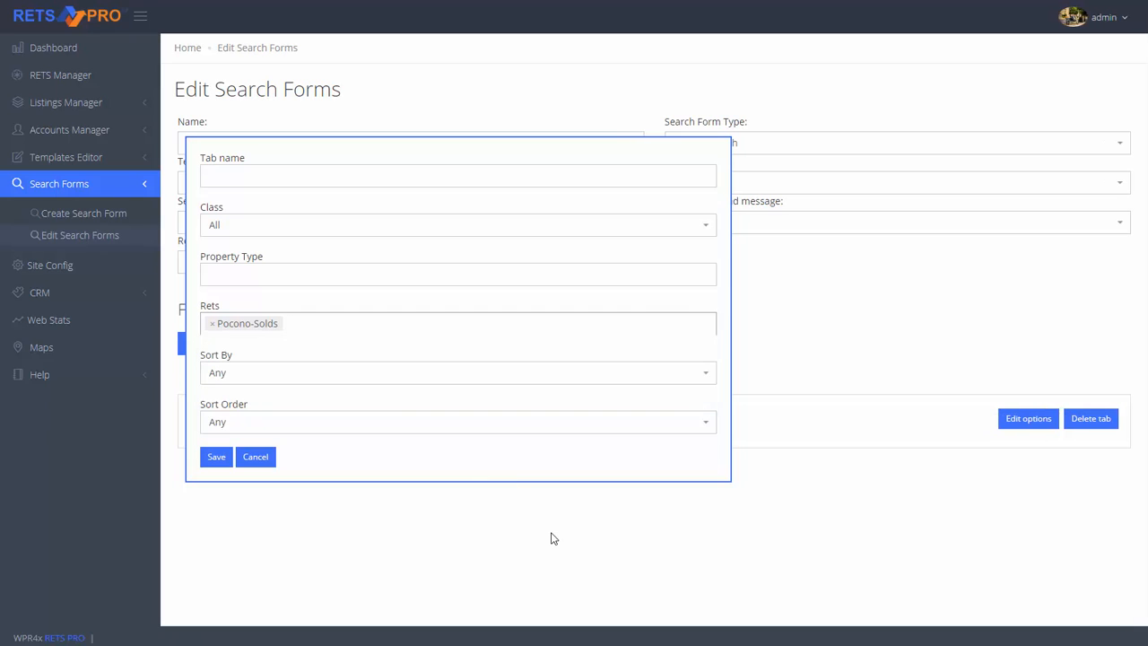
{"action": "left_click", "coordinate": [259, 461]}
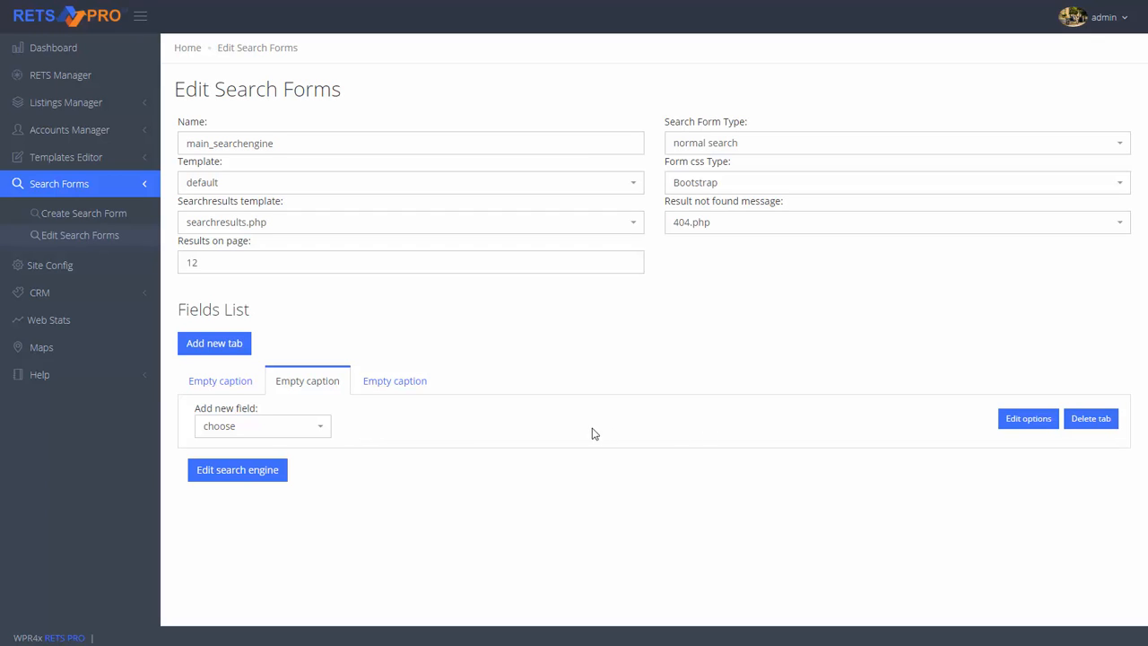
- Name the second tab Solds in its options
{"action": "left_click", "coordinate": [1016, 427]}
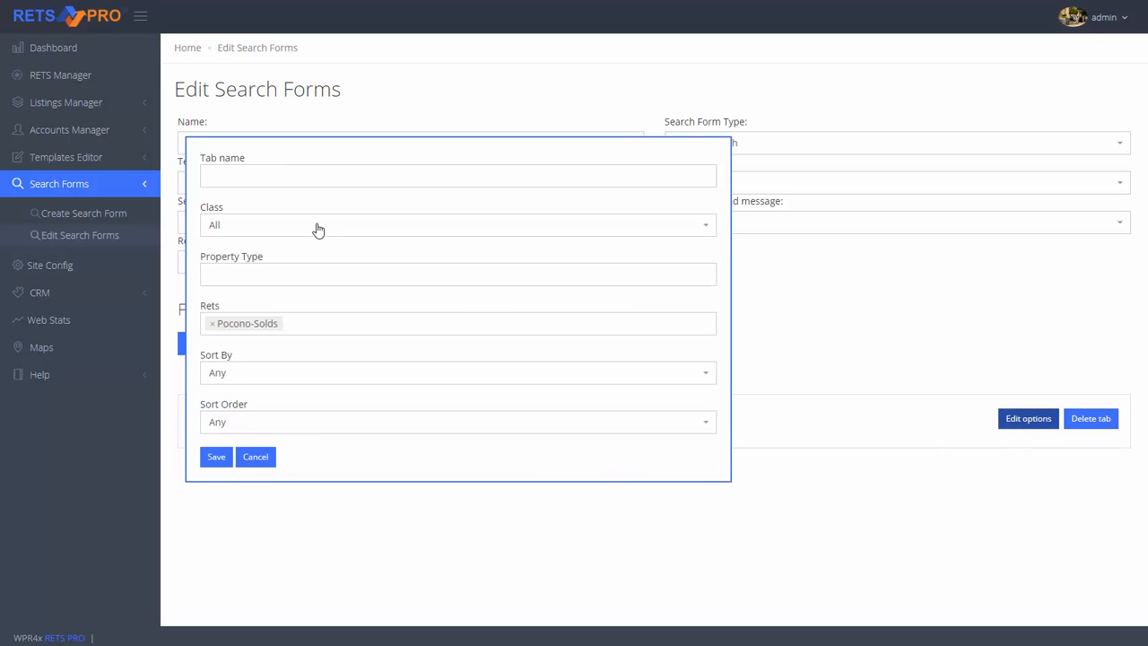
{"action": "left_click", "coordinate": [241, 174]}
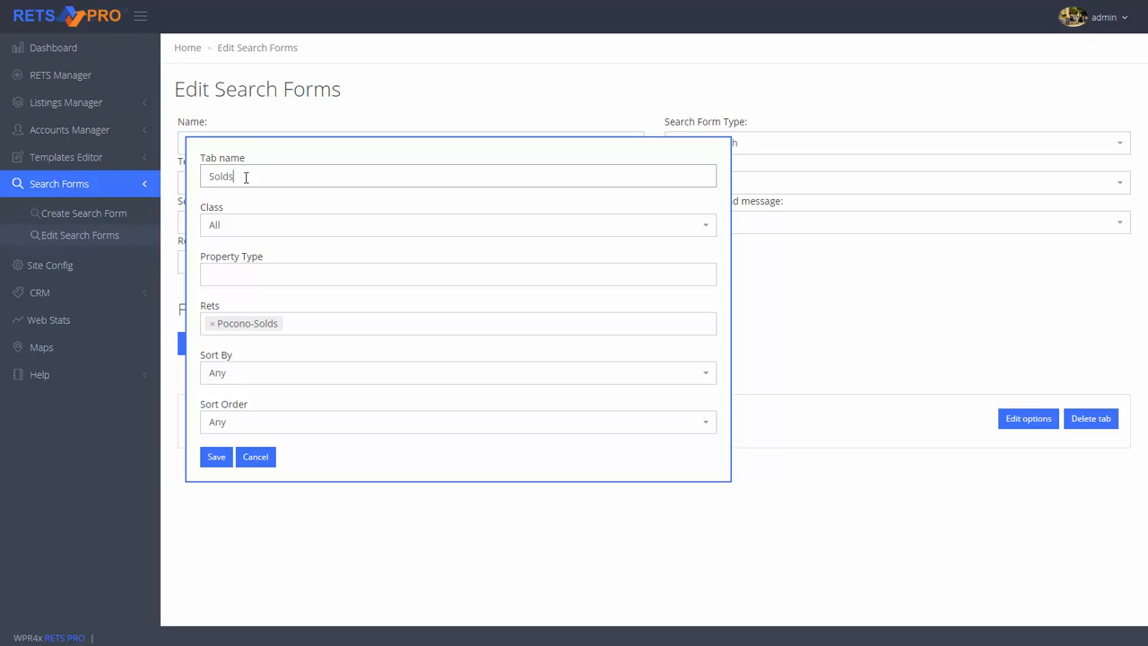
- Change the second tab's name to Commercial and set its class to Commercial
{"action": "left_click", "coordinate": [261, 233]}
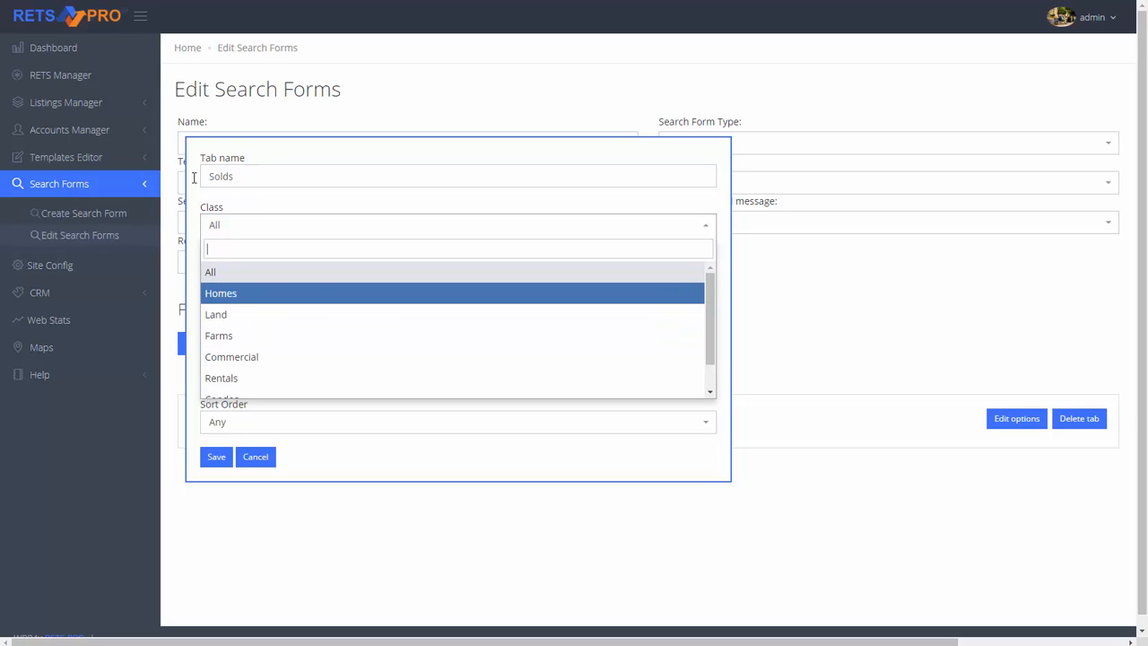
{"action": "left_click_drag", "start_coordinate": [193, 177], "coordinate": [183, 183]}
{"action": "type", "text": "Commercial"}
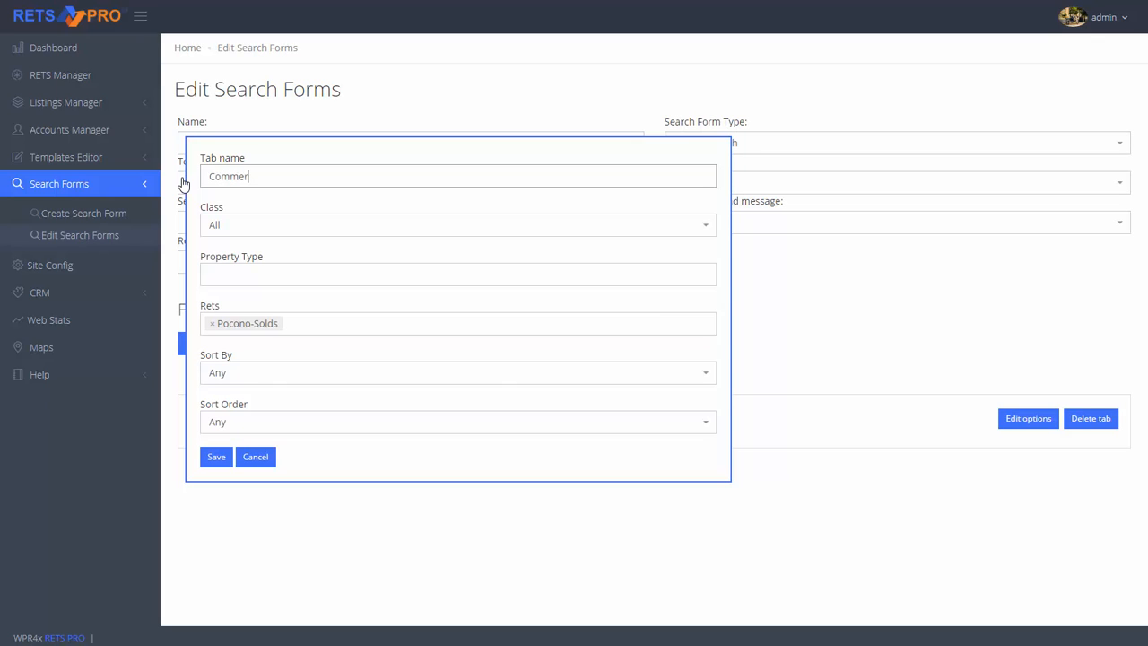
{"action": "left_click", "coordinate": [257, 225]}
{"action": "left_click", "coordinate": [257, 357]}
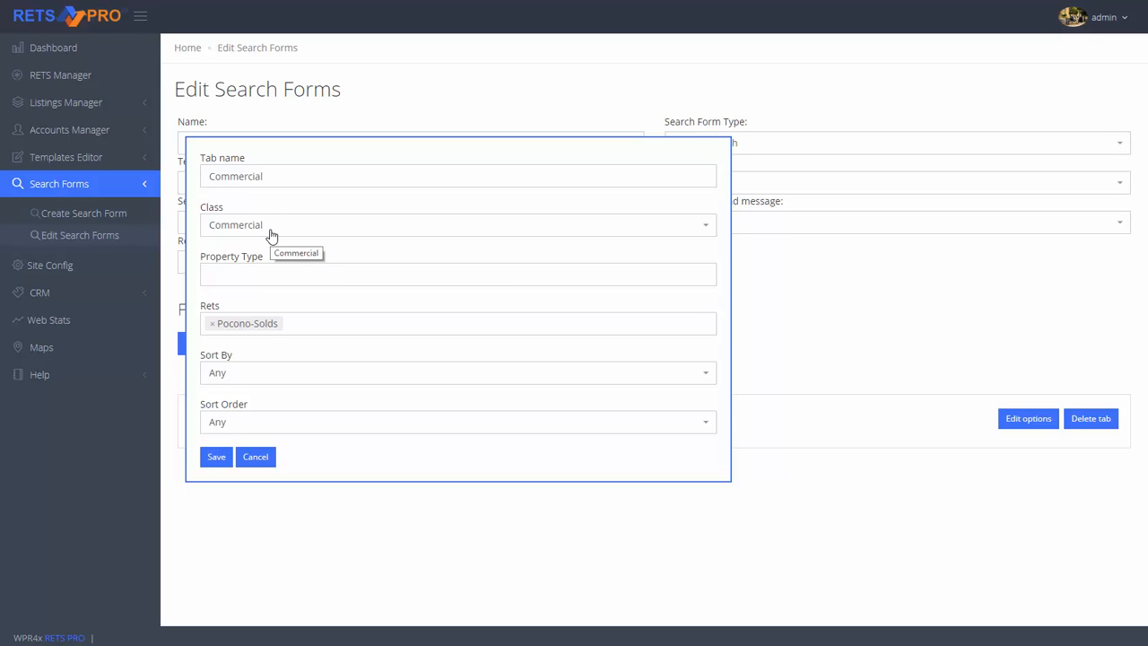
- Set the Commercial tab's property type to C and remove Pocono-Solds from its Rets sources
{"action": "left_click", "coordinate": [284, 272]}
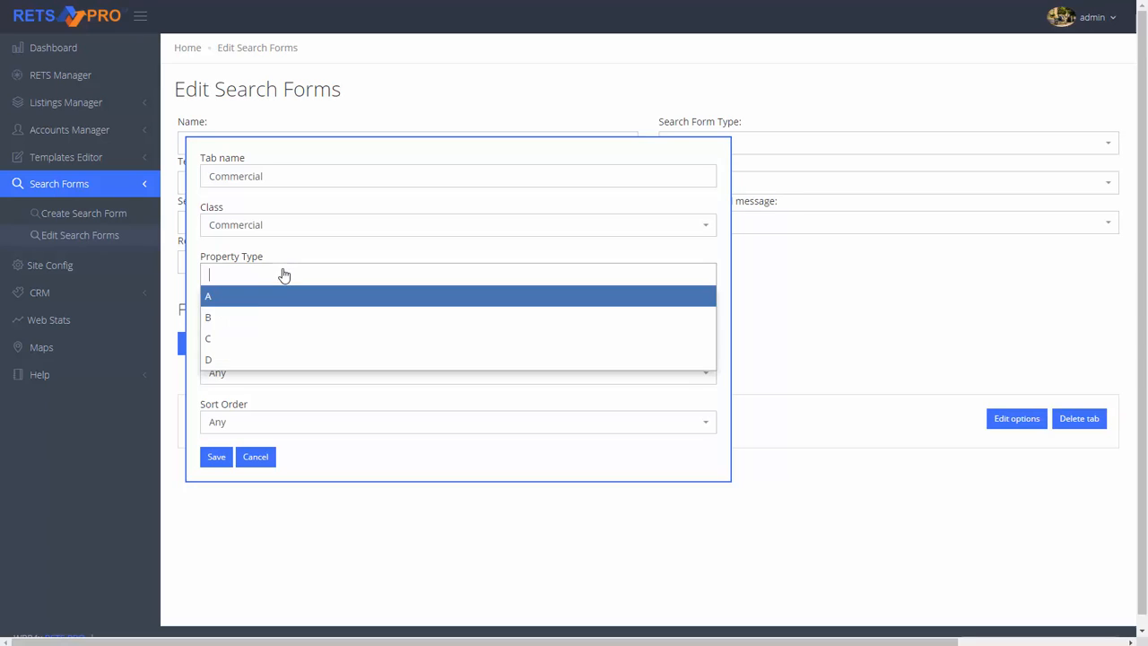
{"action": "left_click", "coordinate": [232, 349]}
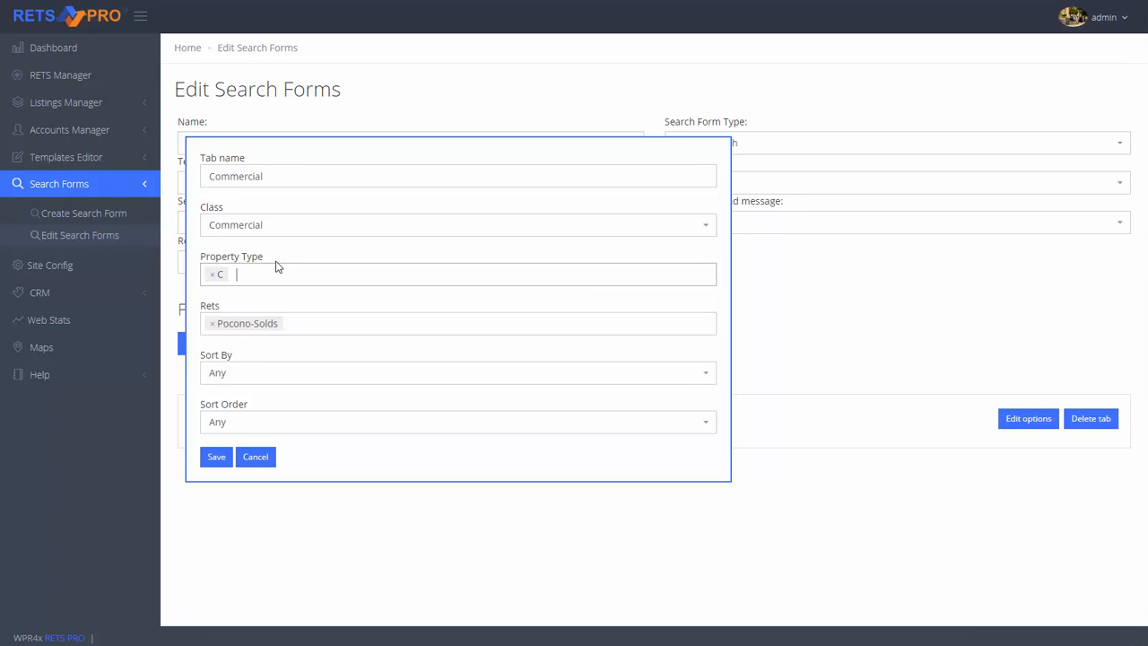
{"action": "triple_click", "coordinate": [219, 258]}
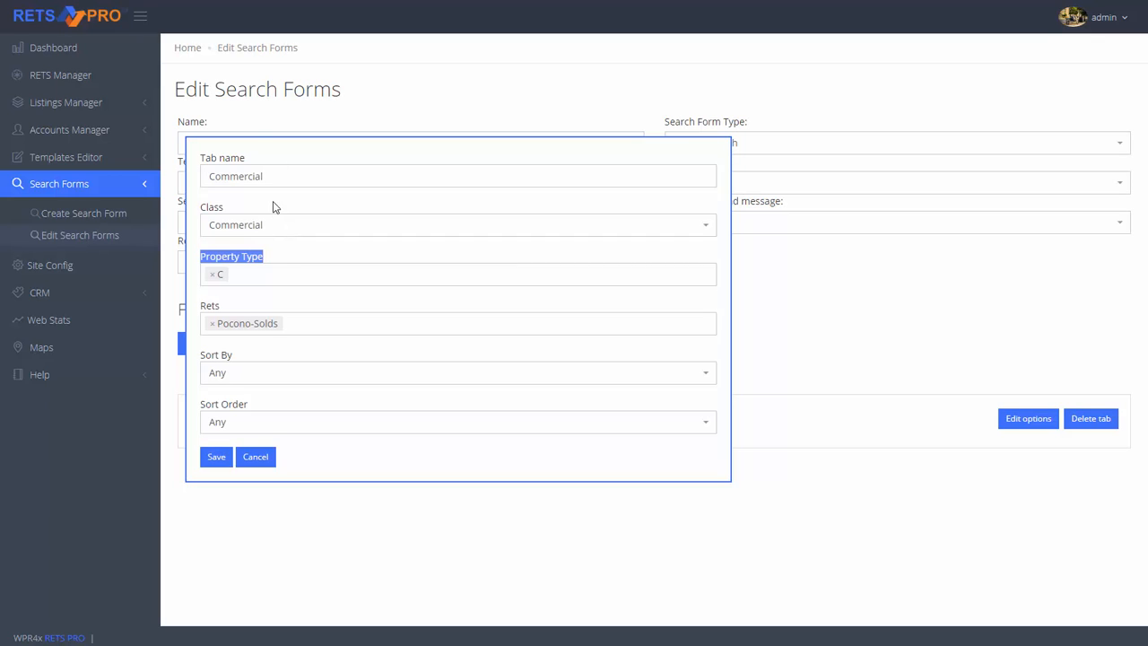
{"action": "left_click", "coordinate": [214, 325]}
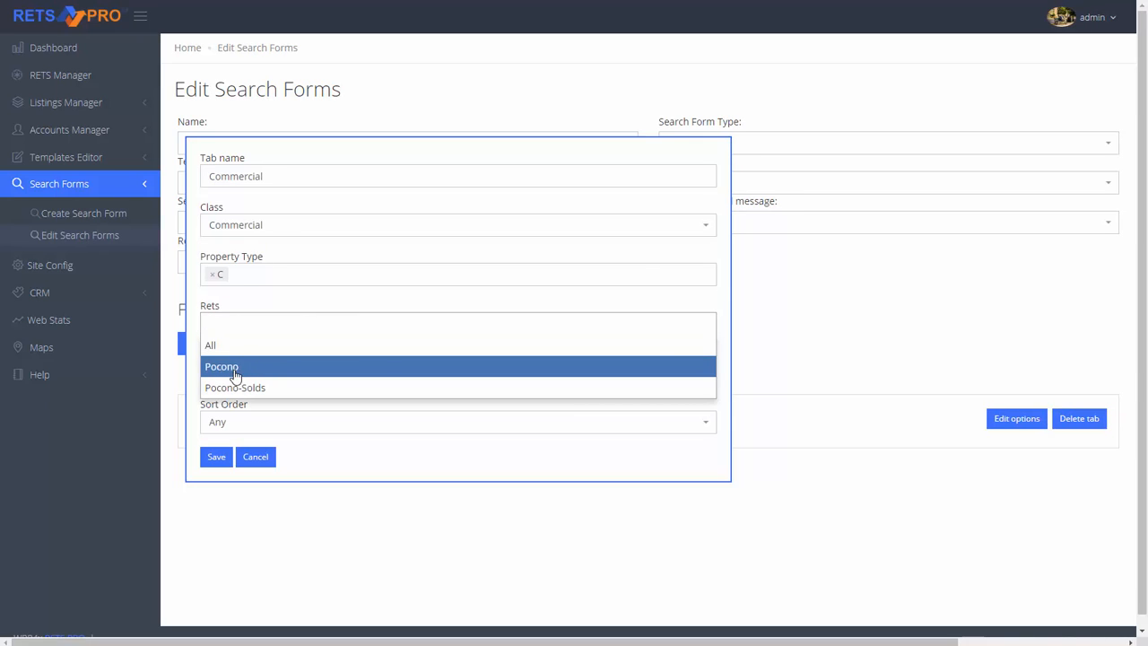
{"action": "left_click", "coordinate": [261, 308]}
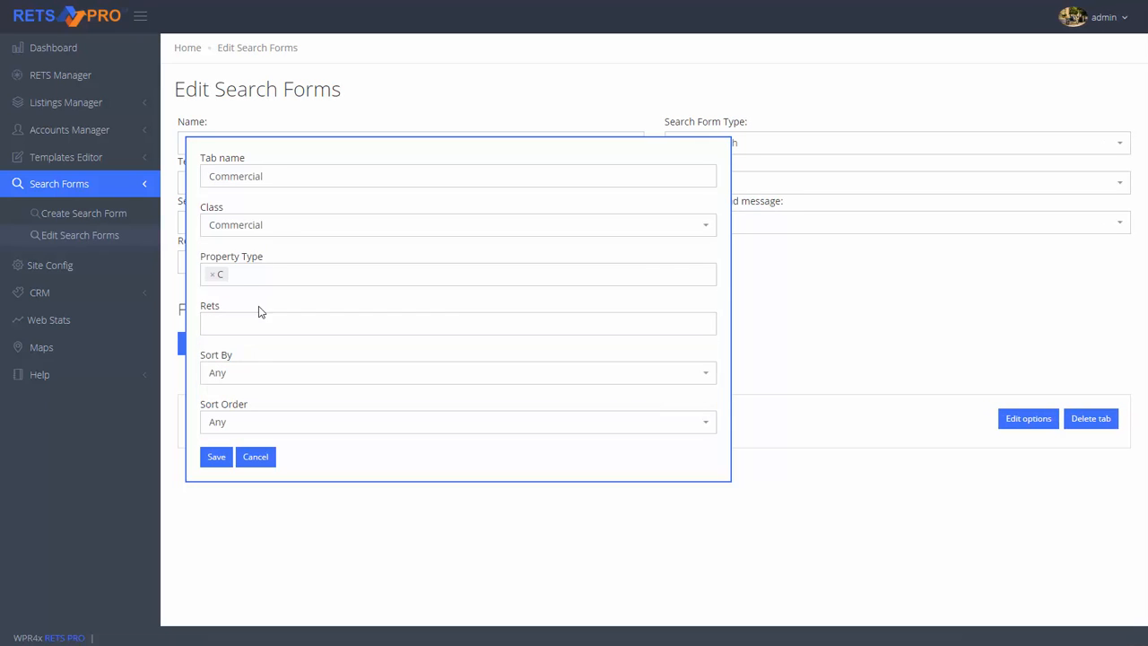
{"action": "left_click", "coordinate": [265, 269]}
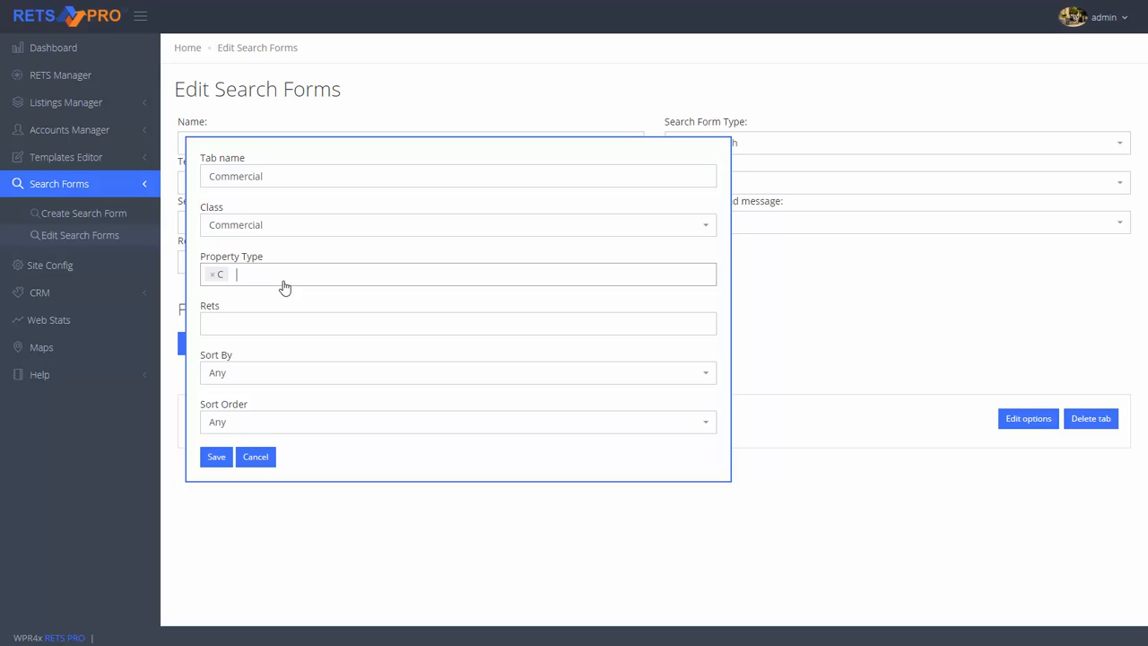
- Set the Commercial tab to sort by Price in DESC order, then cancel the options without saving
{"action": "left_click", "coordinate": [275, 374]}
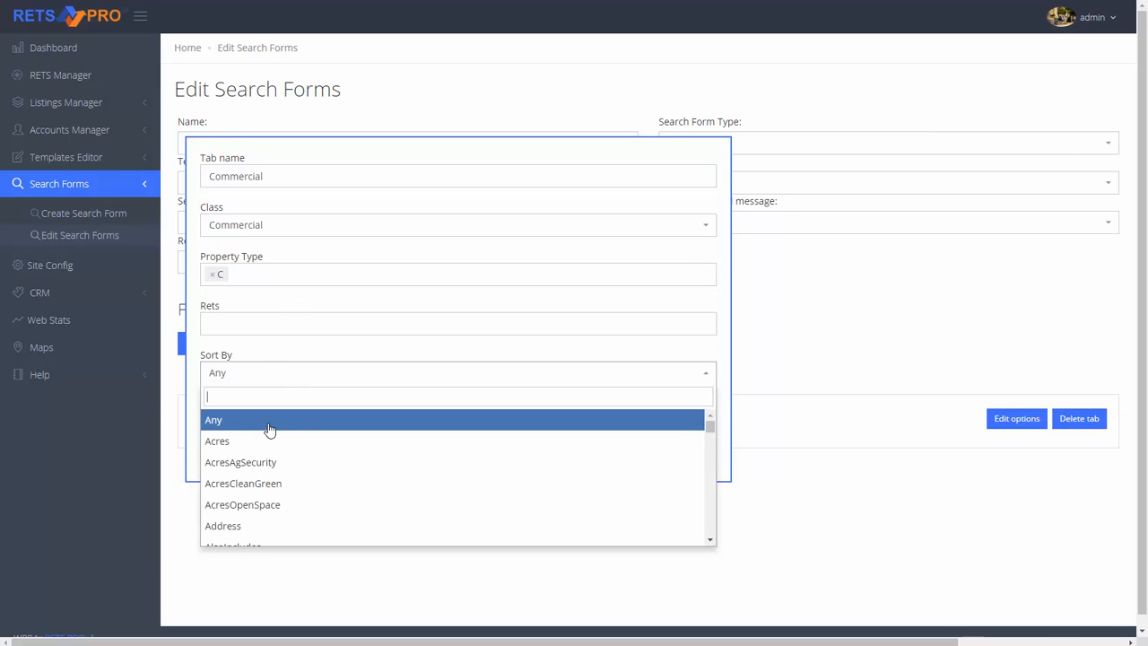
{"action": "type", "text": "price"}
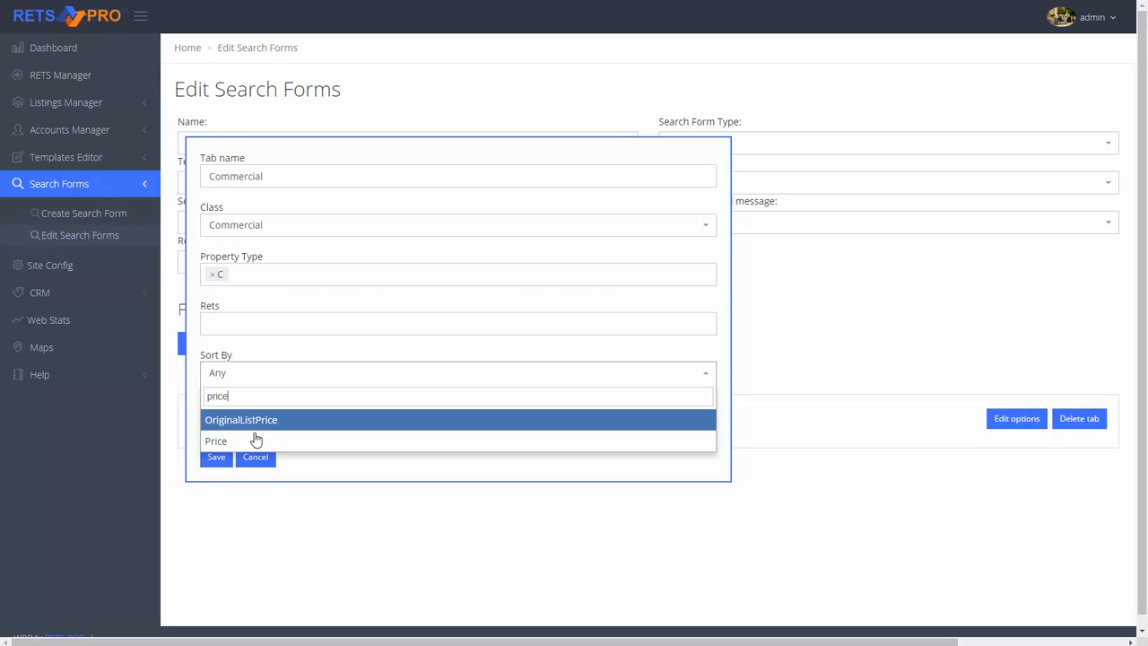
{"action": "left_click", "coordinate": [257, 440]}
{"action": "left_click", "coordinate": [275, 423]}
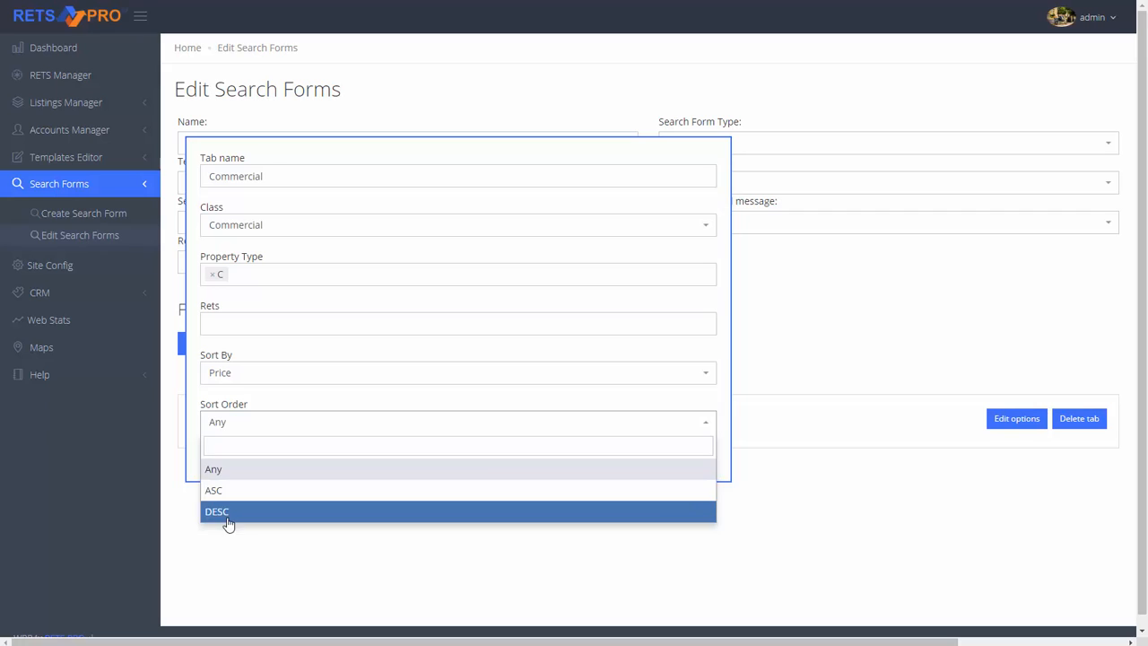
{"action": "left_click", "coordinate": [226, 513]}
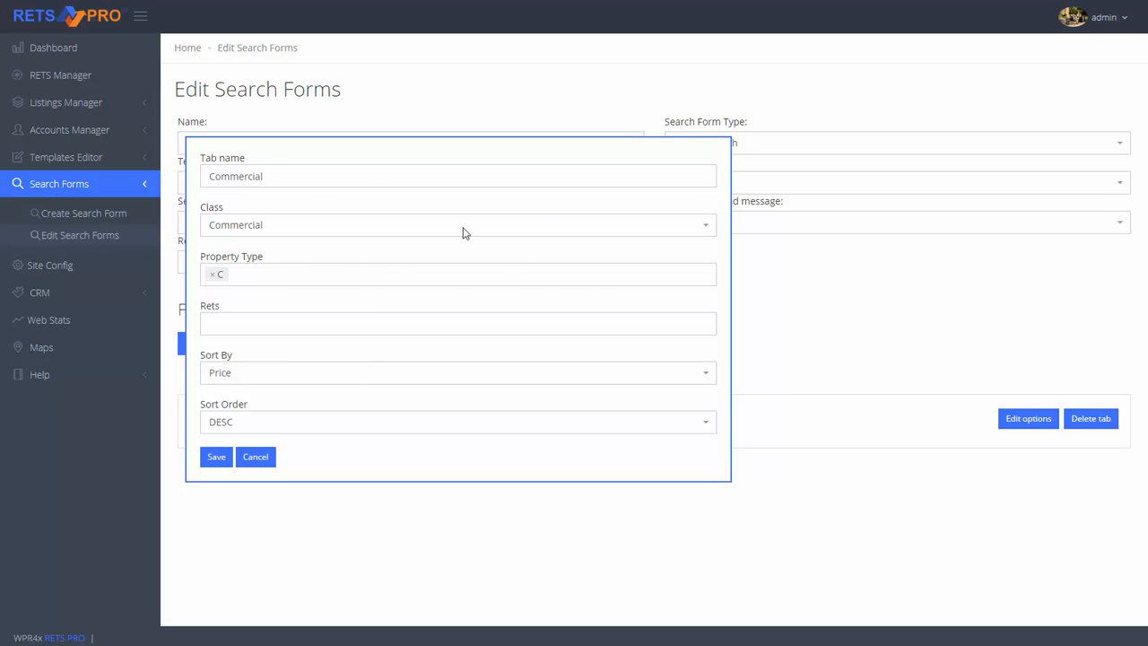
{"action": "left_click", "coordinate": [256, 458]}
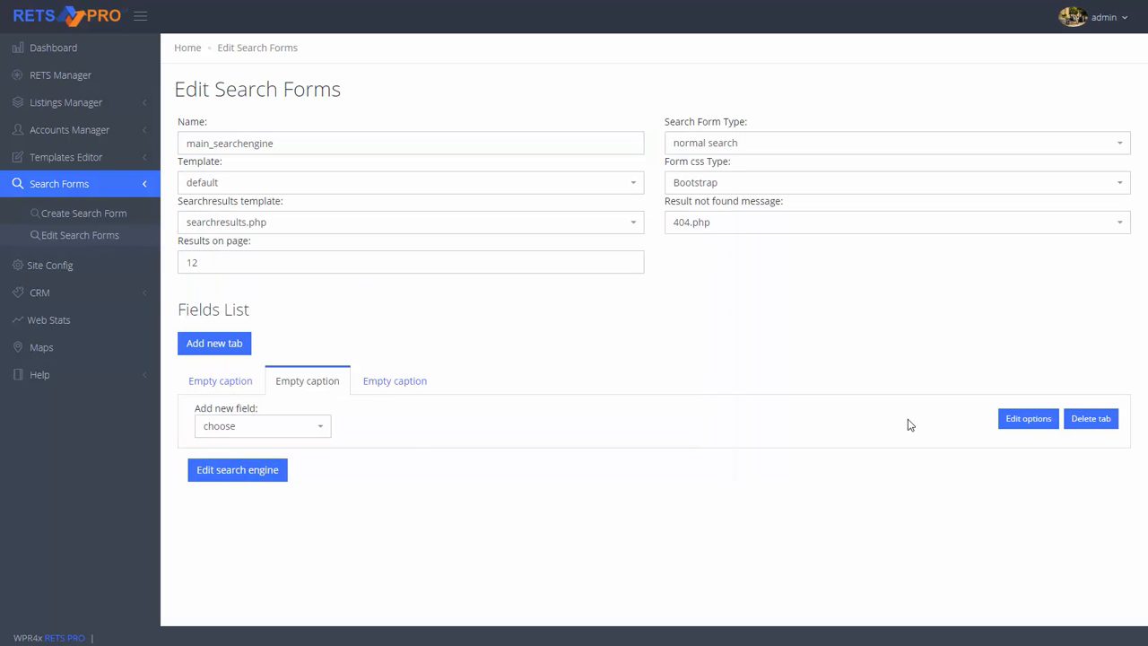
- Delete the two extra tabs from the Fields List, keeping only the first one
{"action": "left_click", "coordinate": [1091, 426]}
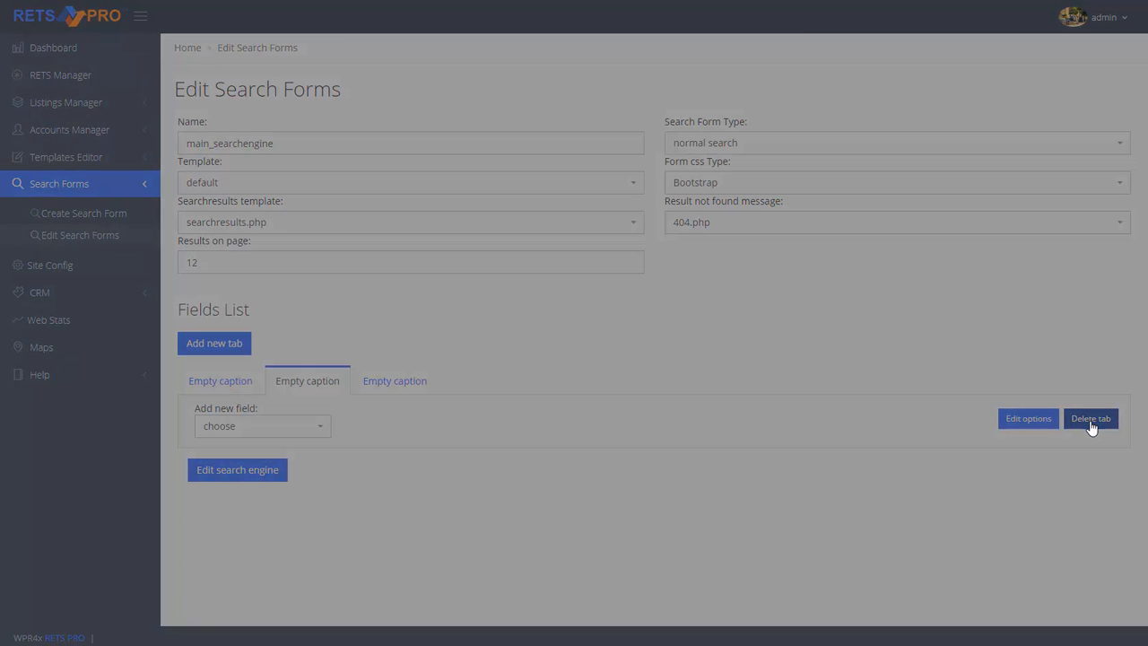
{"action": "left_click", "coordinate": [786, 83]}
{"action": "left_click", "coordinate": [304, 379]}
{"action": "left_click", "coordinate": [1083, 421]}
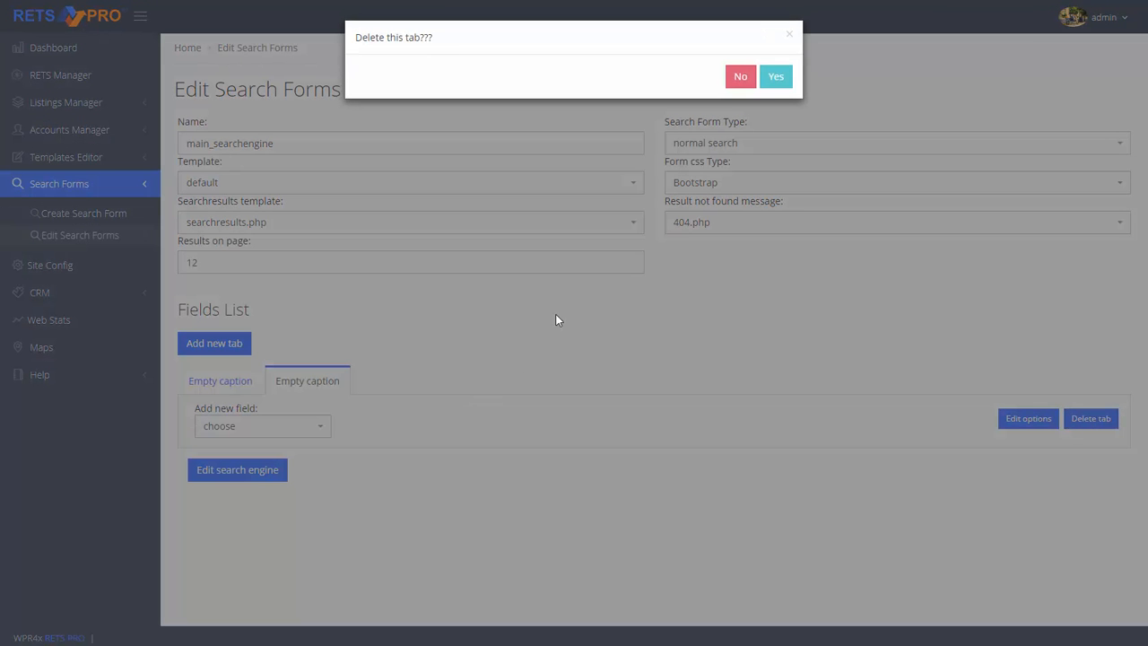
{"action": "left_click", "coordinate": [776, 79]}
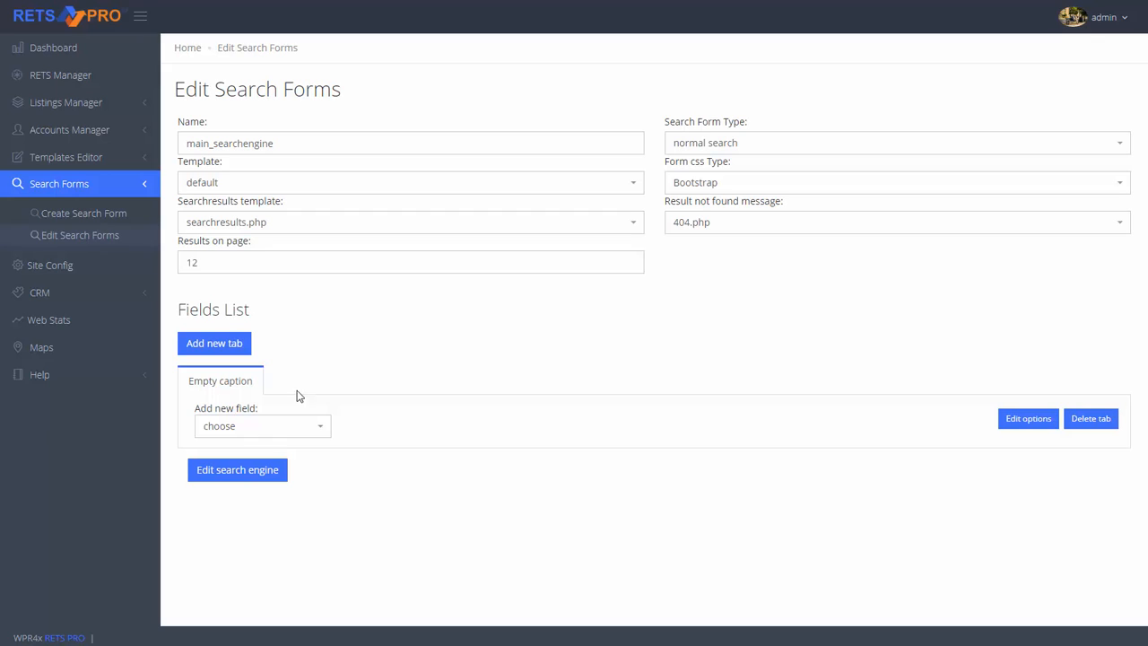
- Add the PropertyType field to the remaining tab of the Fields List
{"action": "left_click", "coordinate": [290, 434]}
{"action": "left_click_drag", "start_coordinate": [325, 481], "coordinate": [324, 531]}
{"action": "type", "text": "pro"}
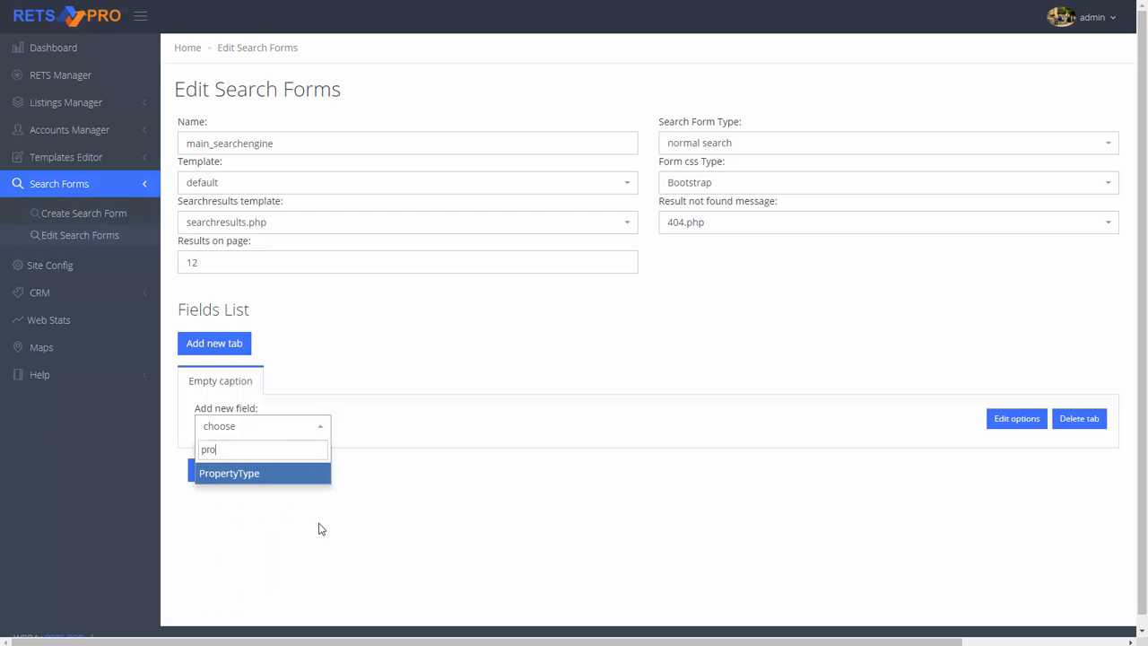
{"action": "left_click", "coordinate": [241, 475]}
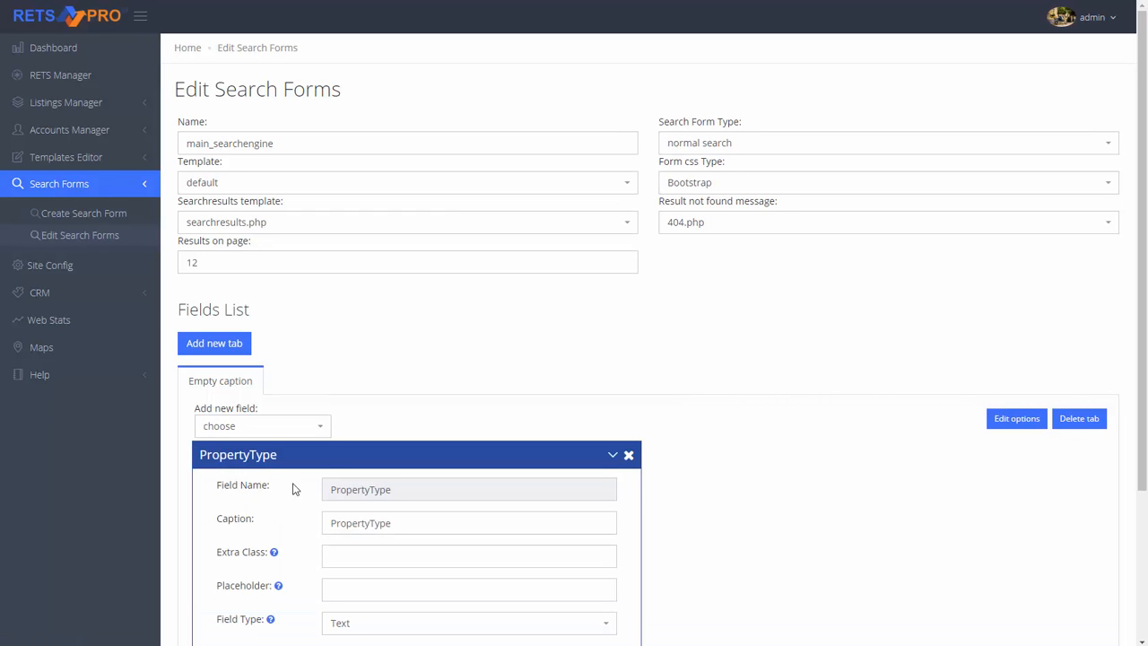
- Add the MLS field to the tab after PropertyType
{"action": "left_click", "coordinate": [265, 435]}
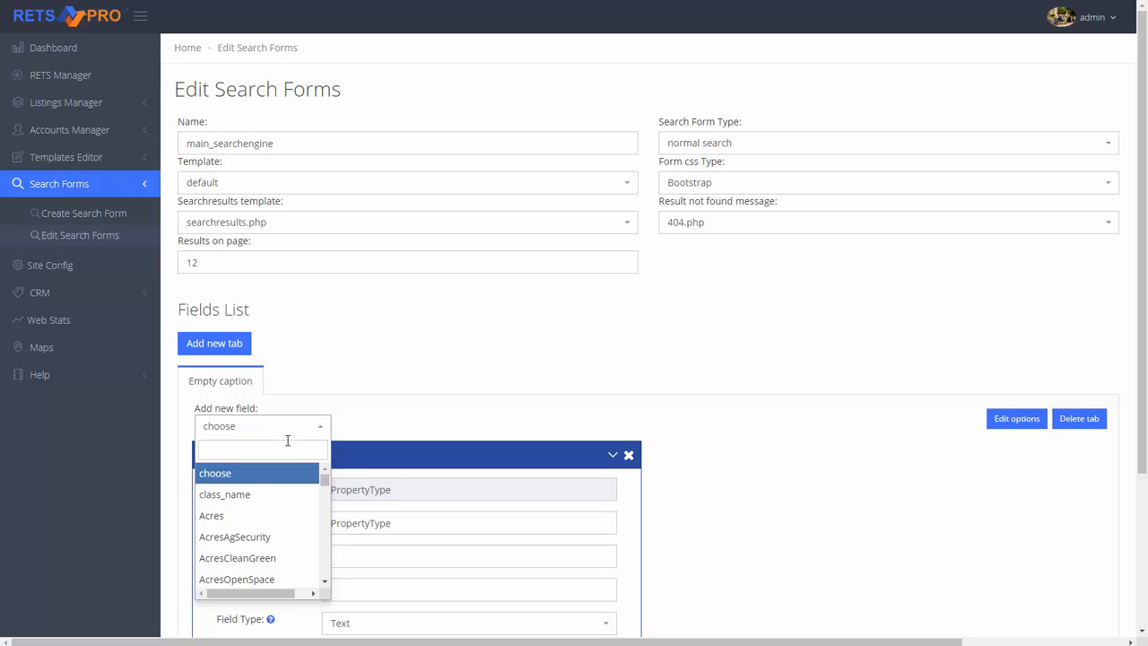
{"action": "left_click", "coordinate": [377, 432]}
{"action": "scroll", "coordinate": [368, 429], "scroll_direction": "down", "scroll_amount": 3}
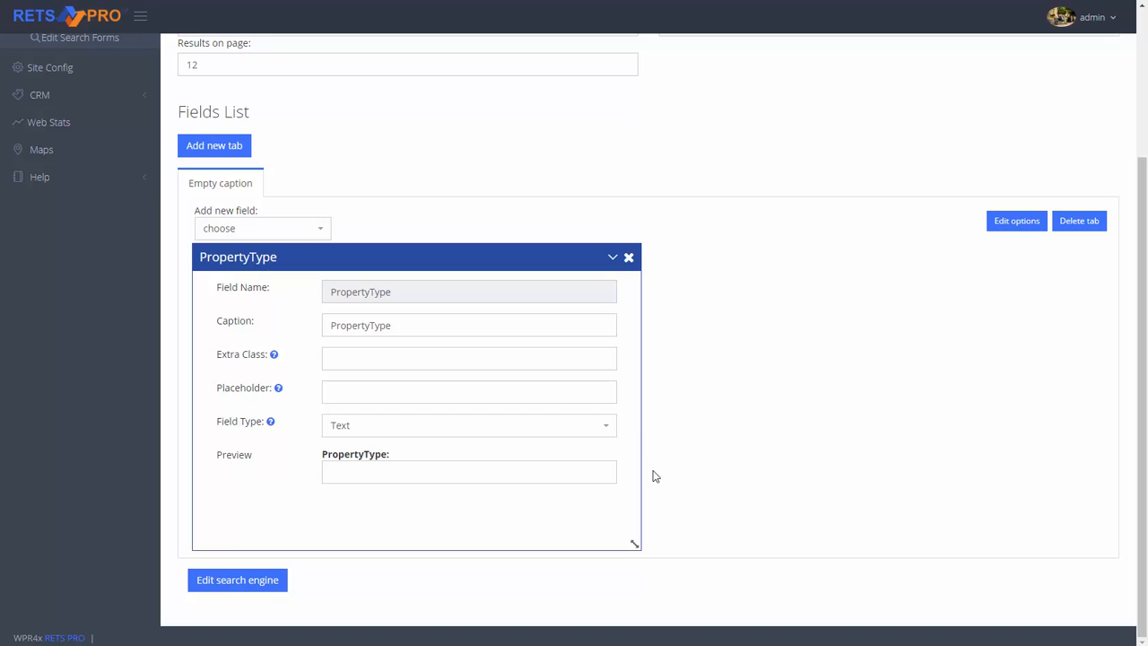
{"action": "left_click", "coordinate": [264, 235]}
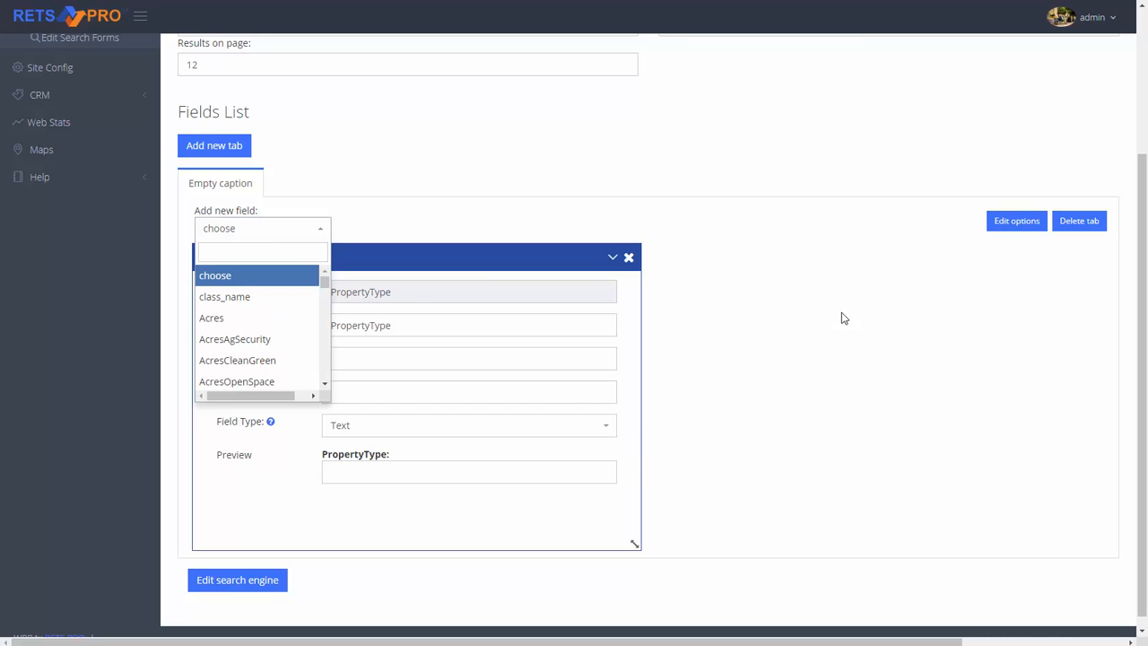
{"action": "type", "text": "mls"}
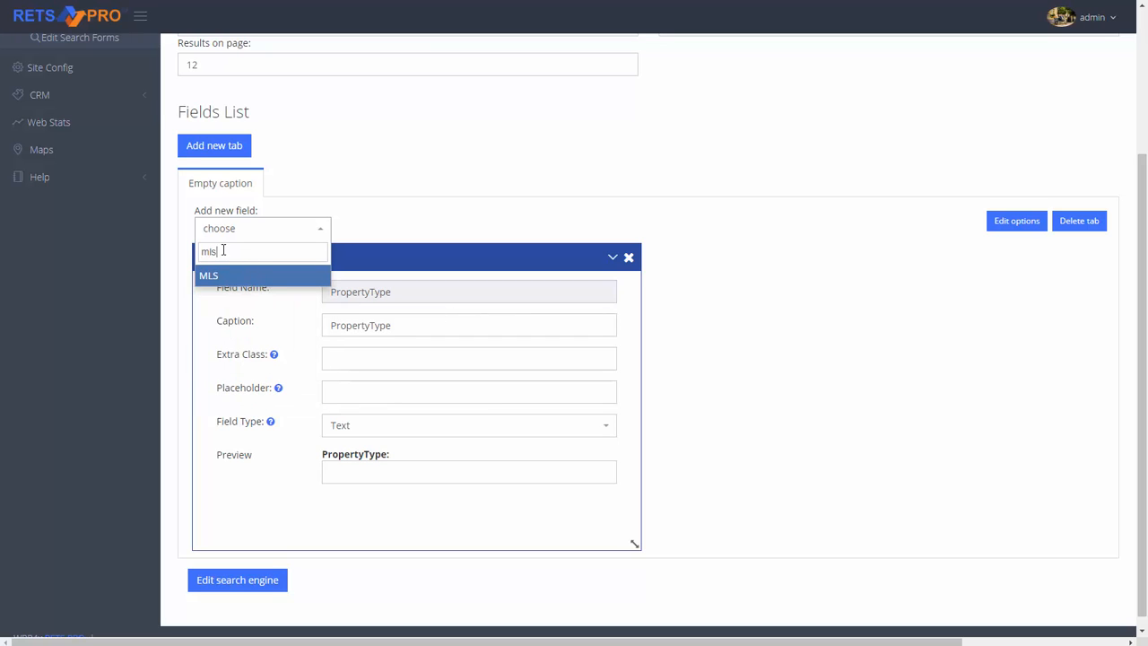
{"action": "left_click", "coordinate": [208, 278]}
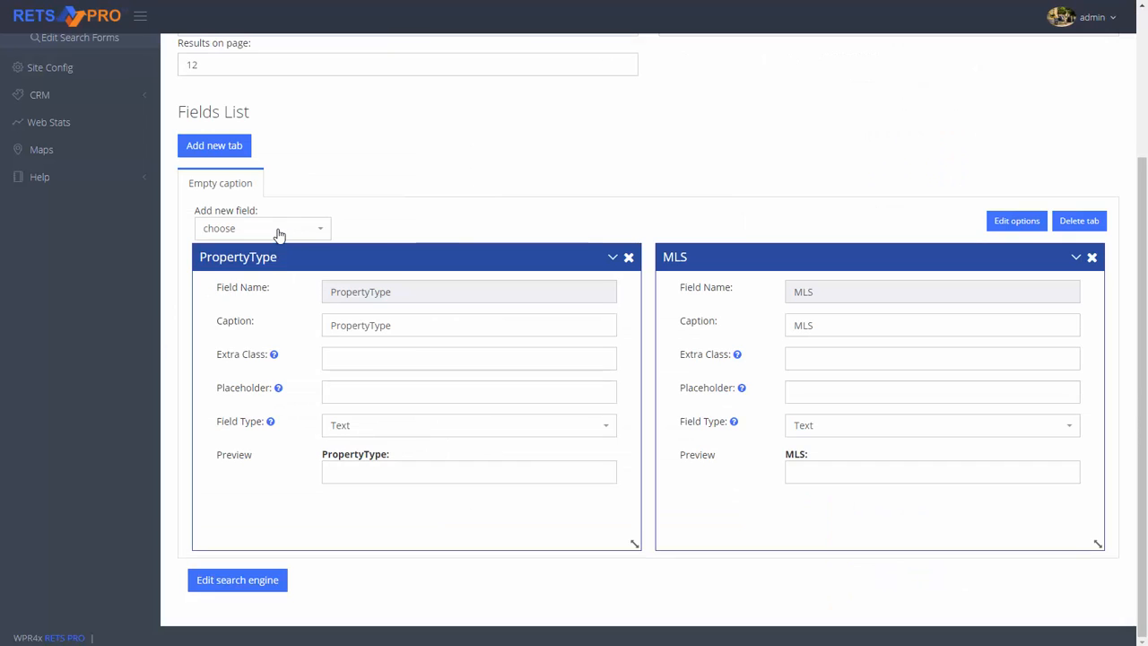
- Add the Type and Address fields to the tab
{"action": "left_click", "coordinate": [278, 230]}
{"action": "type", "text": "typ"}
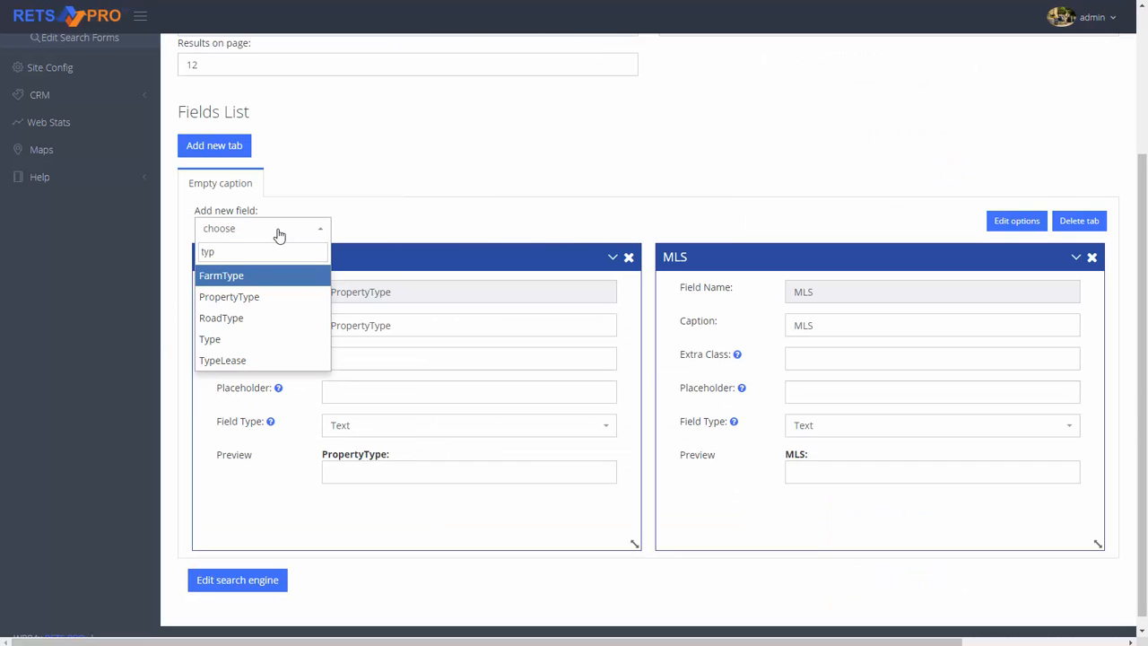
{"action": "left_click", "coordinate": [219, 339]}
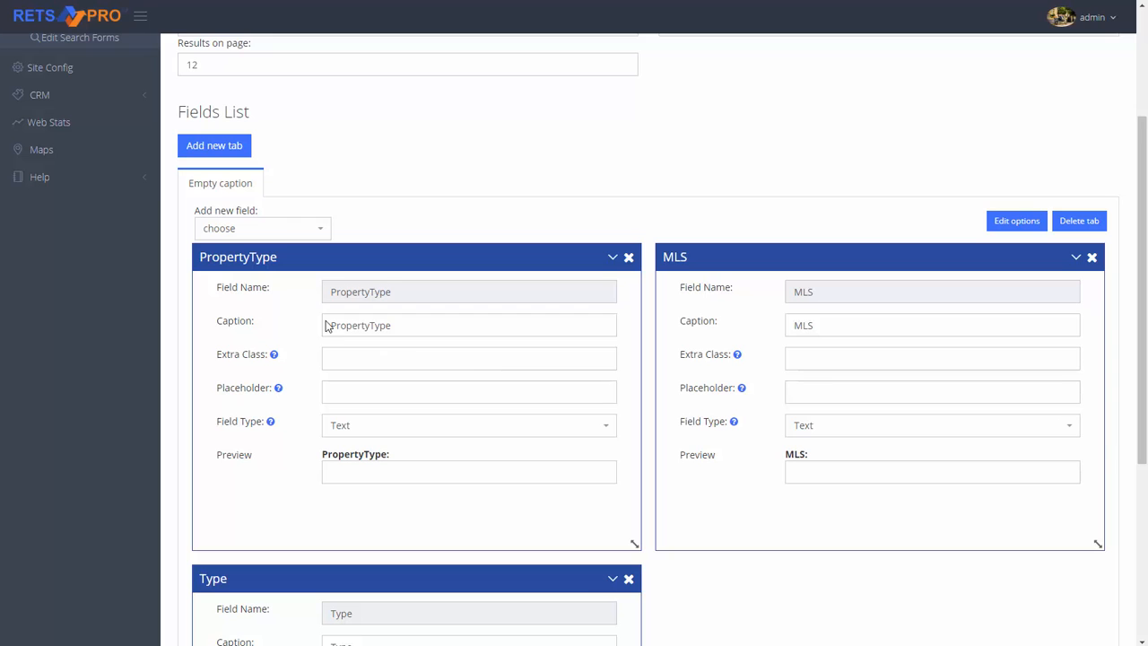
{"action": "left_click", "coordinate": [277, 227]}
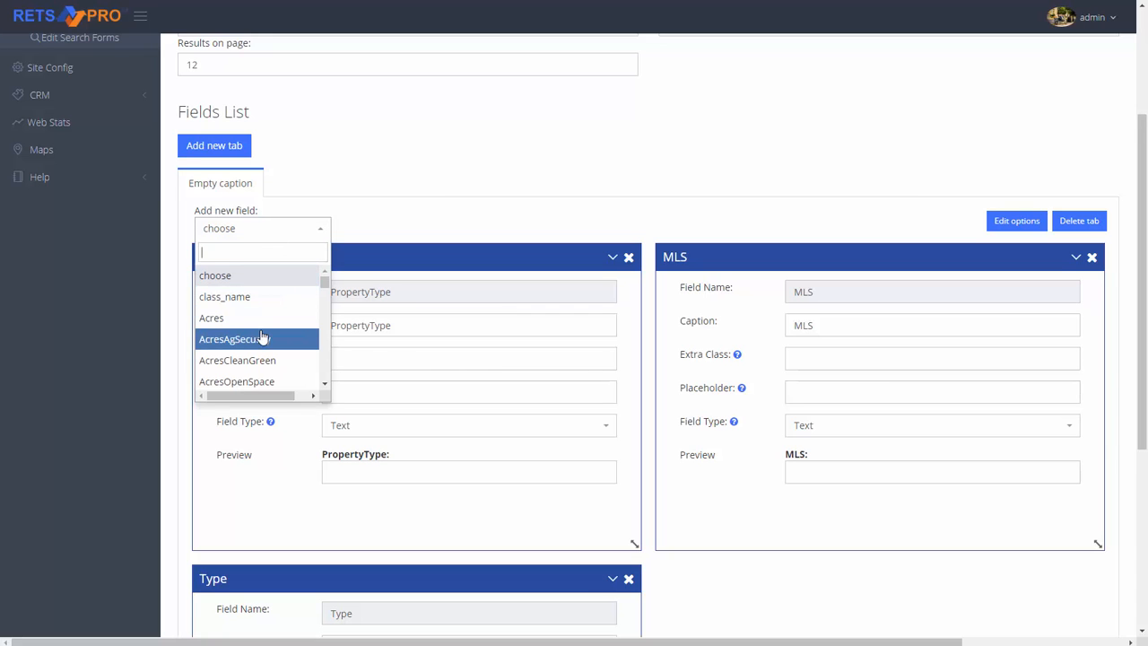
{"action": "scroll", "coordinate": [262, 336], "scroll_direction": "down", "scroll_amount": 1}
{"action": "left_click", "coordinate": [231, 333]}
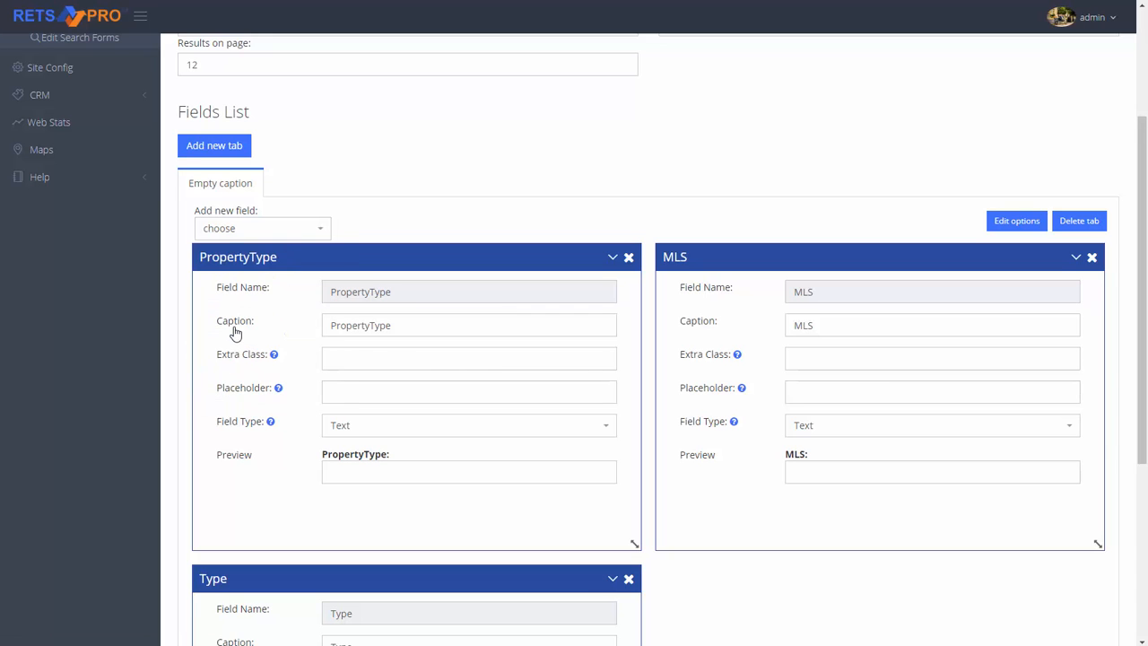
- Add the Price field to the tab, not OriginalListPrice
{"action": "scroll", "coordinate": [235, 332], "scroll_direction": "down", "scroll_amount": 2}
{"action": "scroll", "coordinate": [490, 377], "scroll_direction": "down", "scroll_amount": 1}
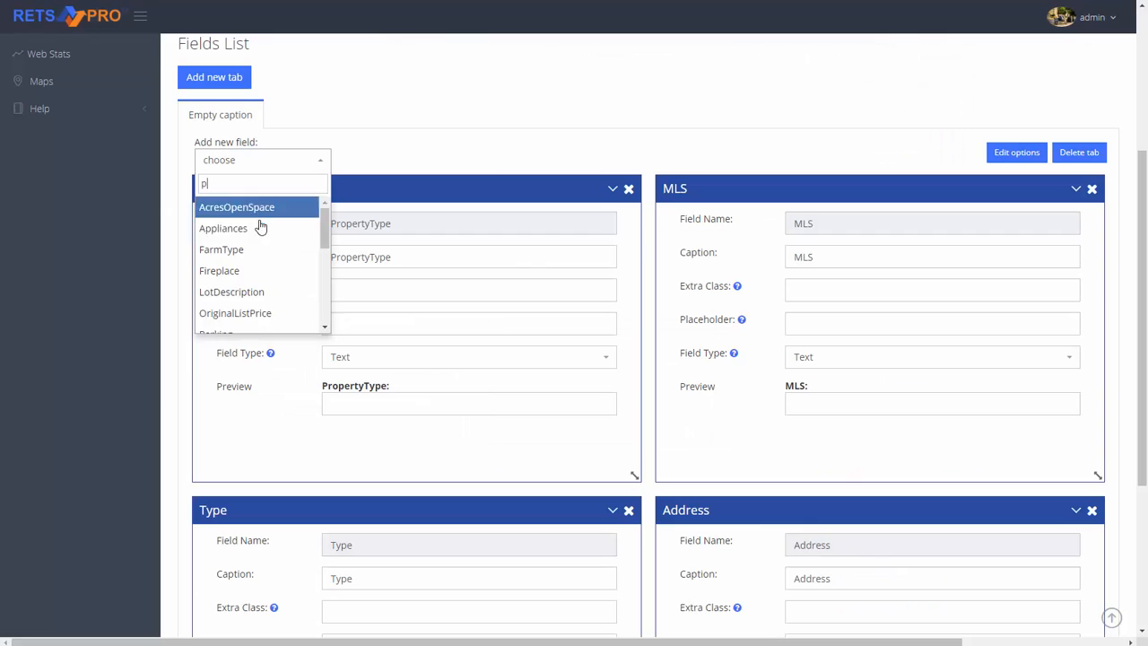
{"action": "type", "text": "ri"}
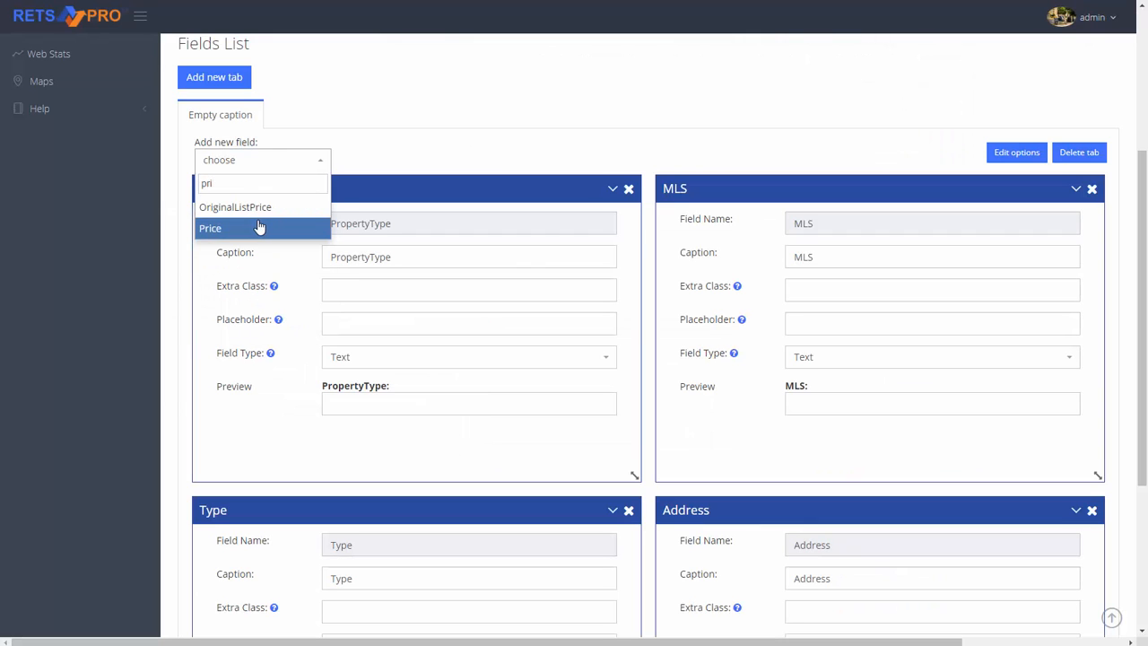
{"action": "left_click", "coordinate": [259, 228]}
- Add the Subdivision and BedsTotal fields to the tab
{"action": "left_click", "coordinate": [264, 165]}
{"action": "type", "text": "su"}
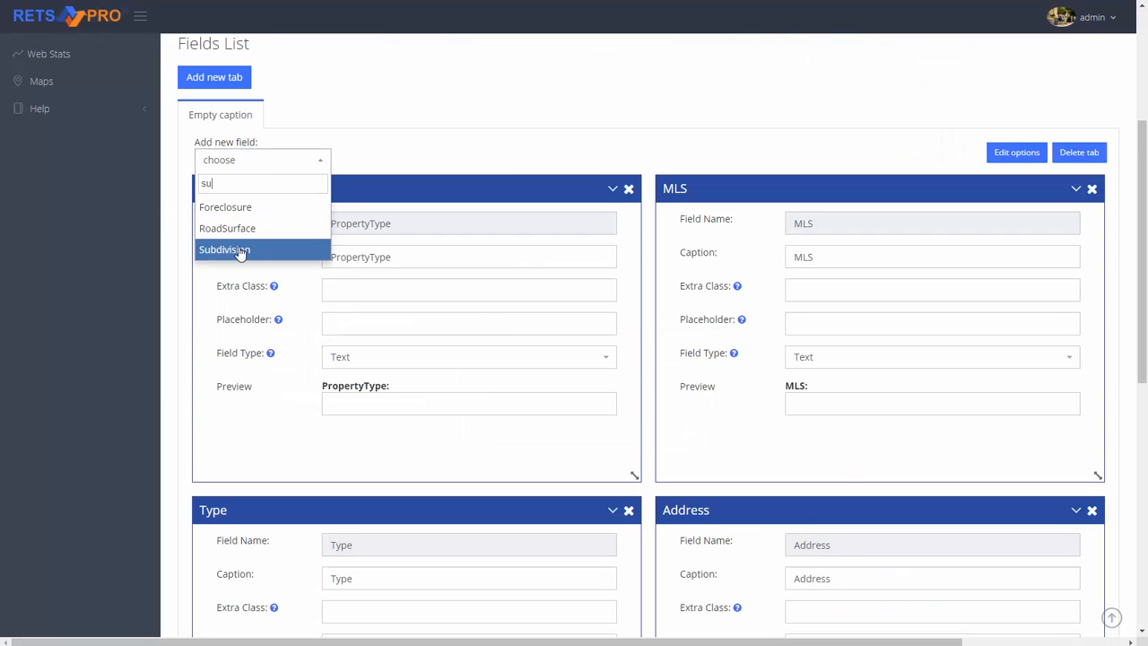
{"action": "left_click", "coordinate": [238, 252]}
{"action": "left_click", "coordinate": [260, 166]}
{"action": "type", "text": "beds"}
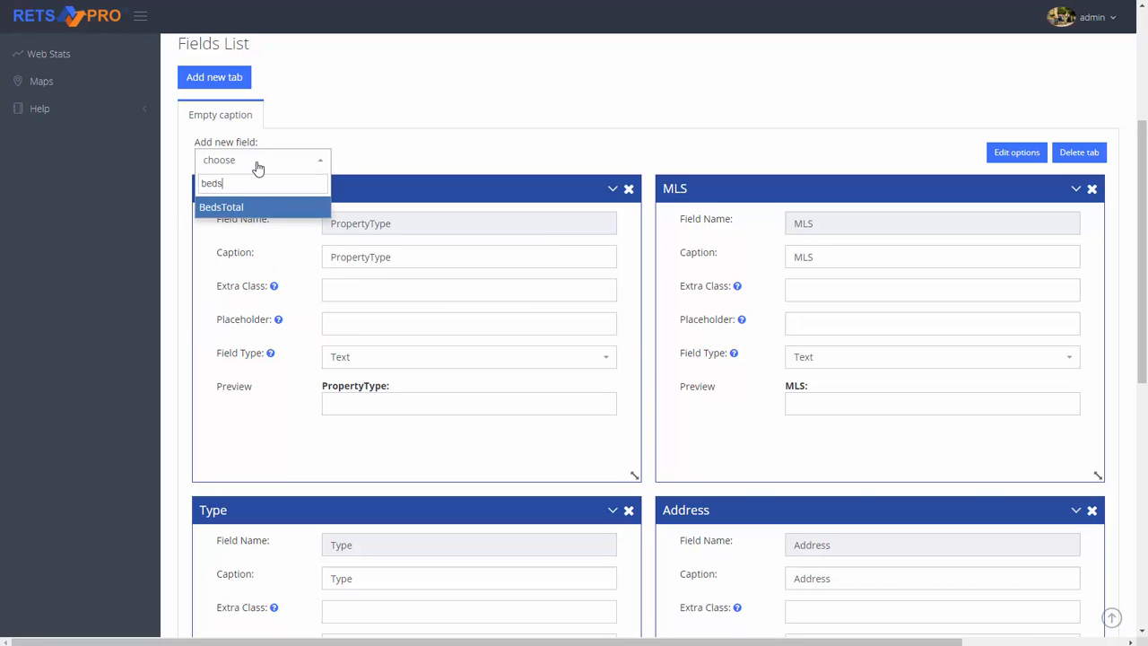
{"action": "left_click", "coordinate": [239, 208]}
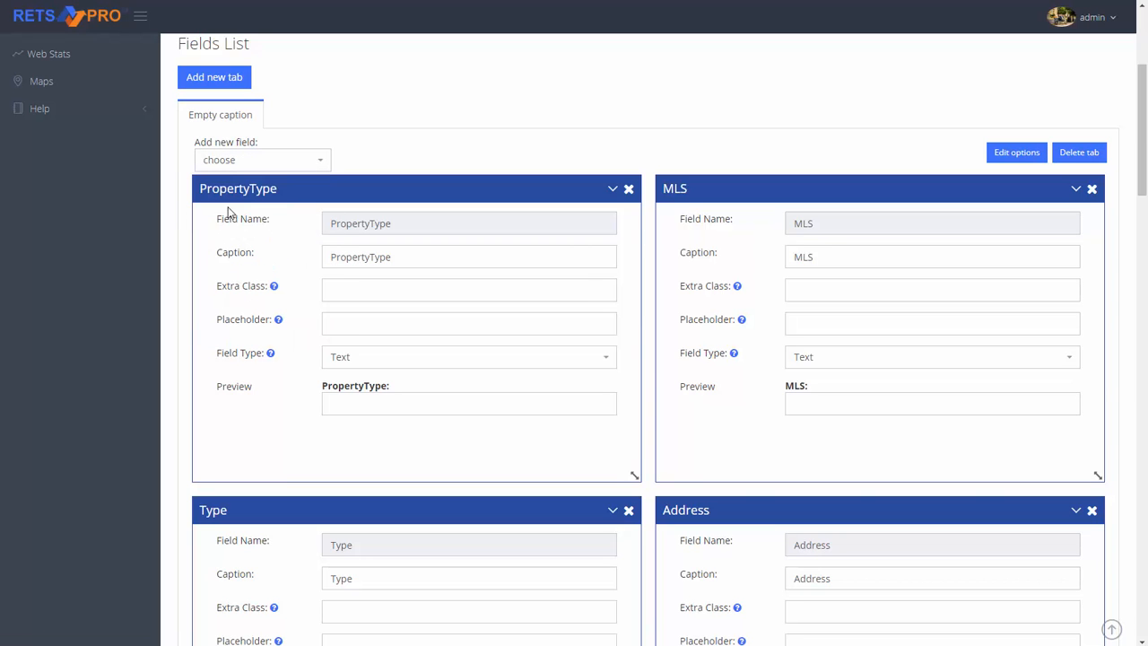
- Review the fields added to the tab, from PropertyType and MLS down to InsideFeatures and OutsideFeatures
{"action": "scroll", "coordinate": [263, 240], "scroll_direction": "down", "scroll_amount": 10}
{"action": "scroll", "coordinate": [262, 242], "scroll_direction": "down", "scroll_amount": 5}
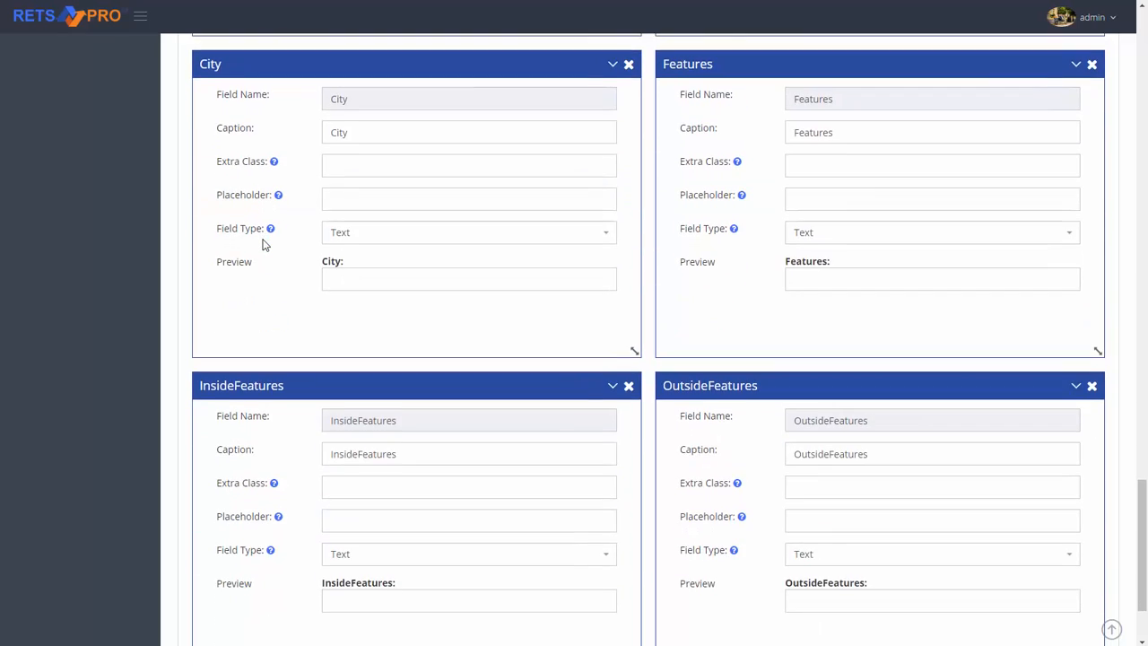
{"action": "scroll", "coordinate": [269, 242], "scroll_direction": "up", "scroll_amount": 5}
{"action": "scroll", "coordinate": [274, 244], "scroll_direction": "up", "scroll_amount": 10}
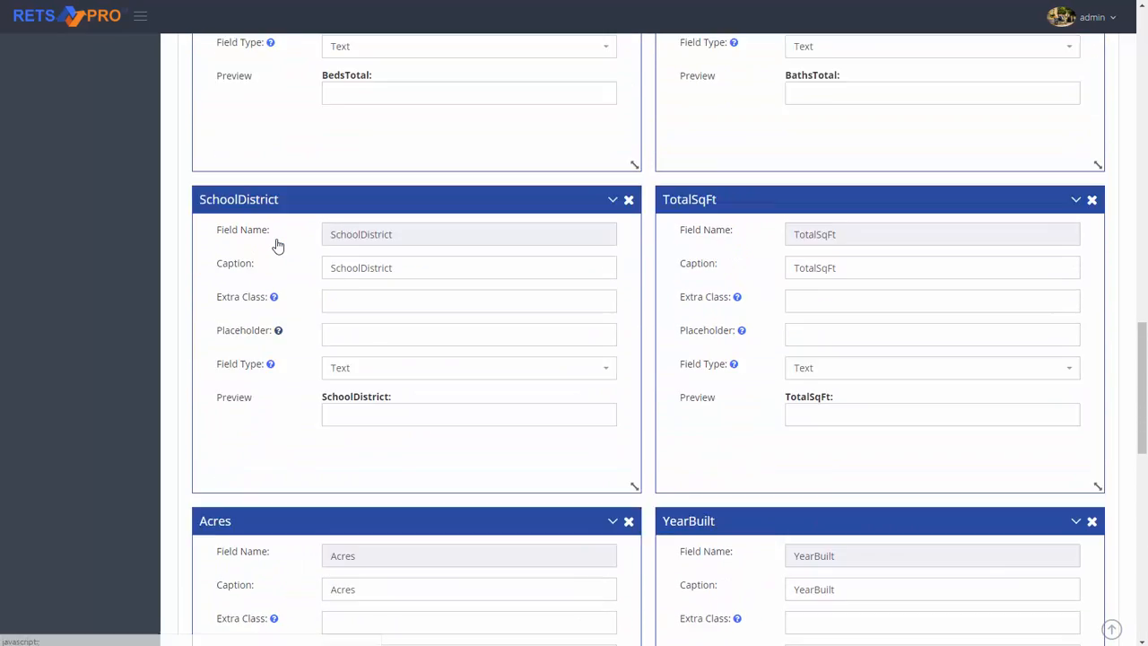
{"action": "scroll", "coordinate": [291, 247], "scroll_direction": "up", "scroll_amount": 5}
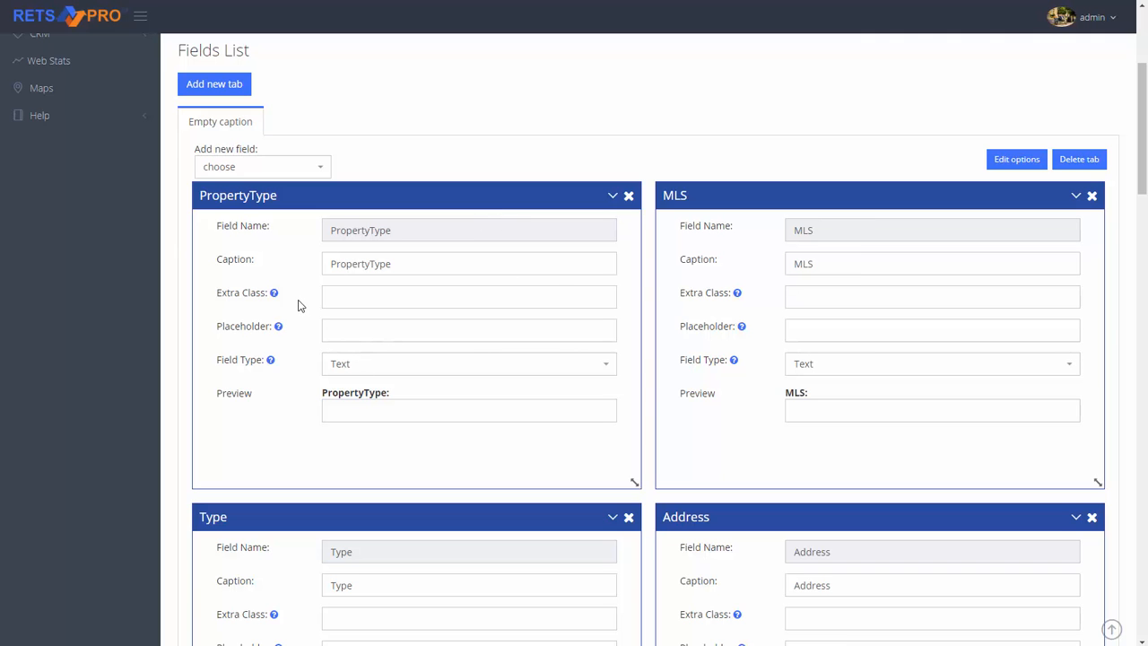
{"action": "scroll", "coordinate": [551, 287], "scroll_direction": "down", "scroll_amount": 12}
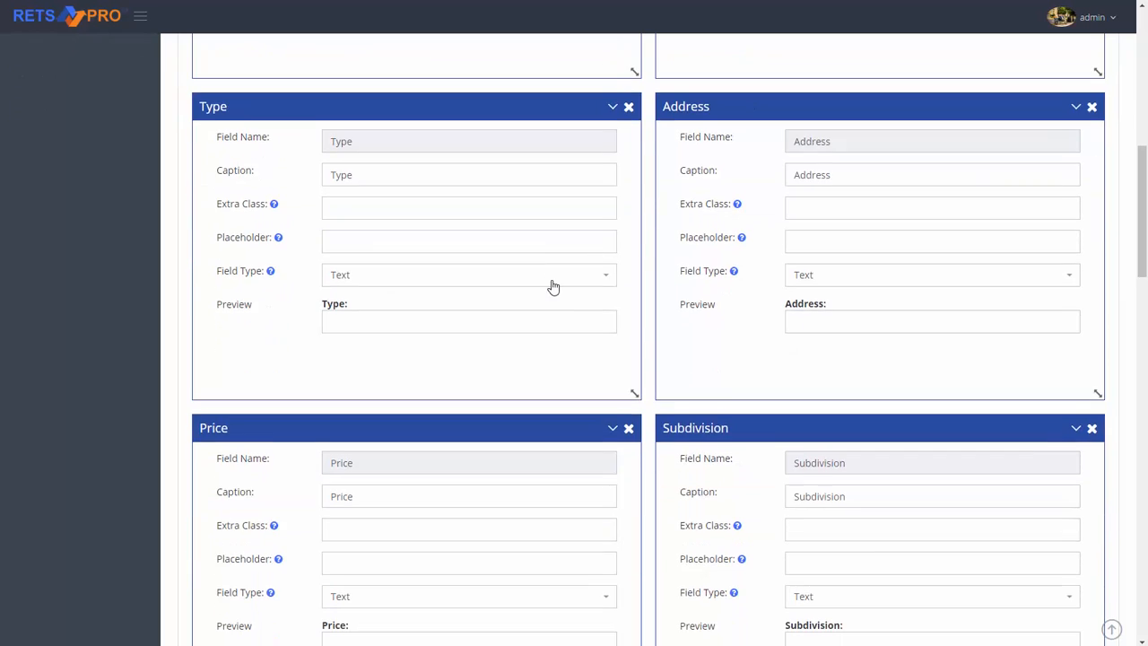
{"action": "scroll", "coordinate": [555, 294], "scroll_direction": "up", "scroll_amount": 12}
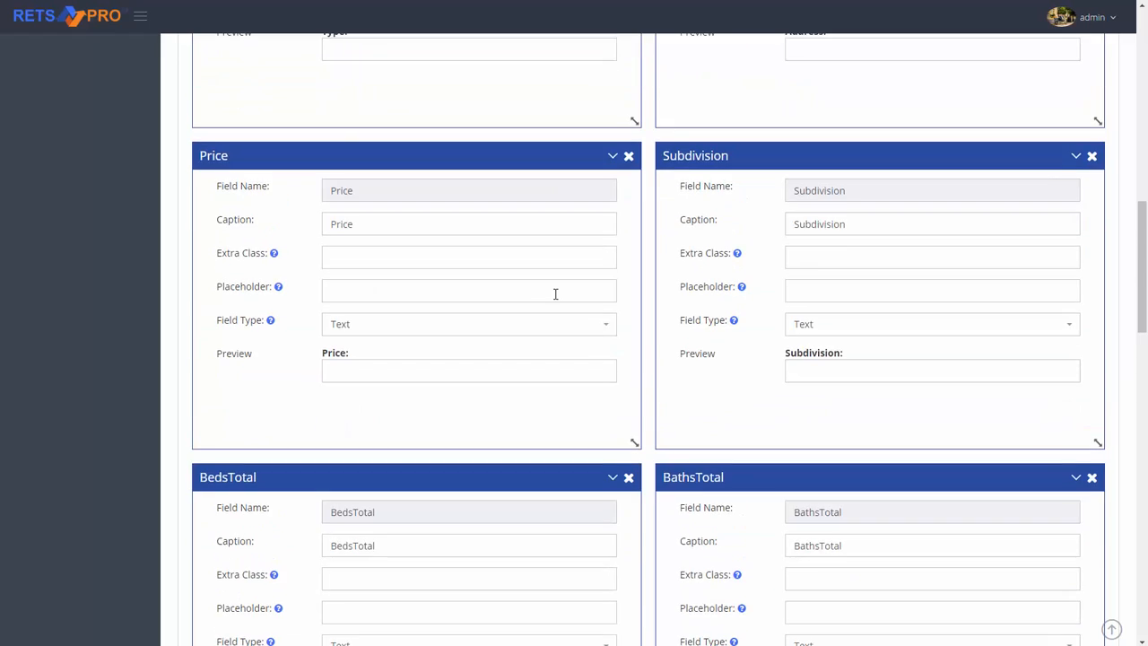
{"action": "scroll", "coordinate": [546, 289], "scroll_direction": "down", "scroll_amount": 2}
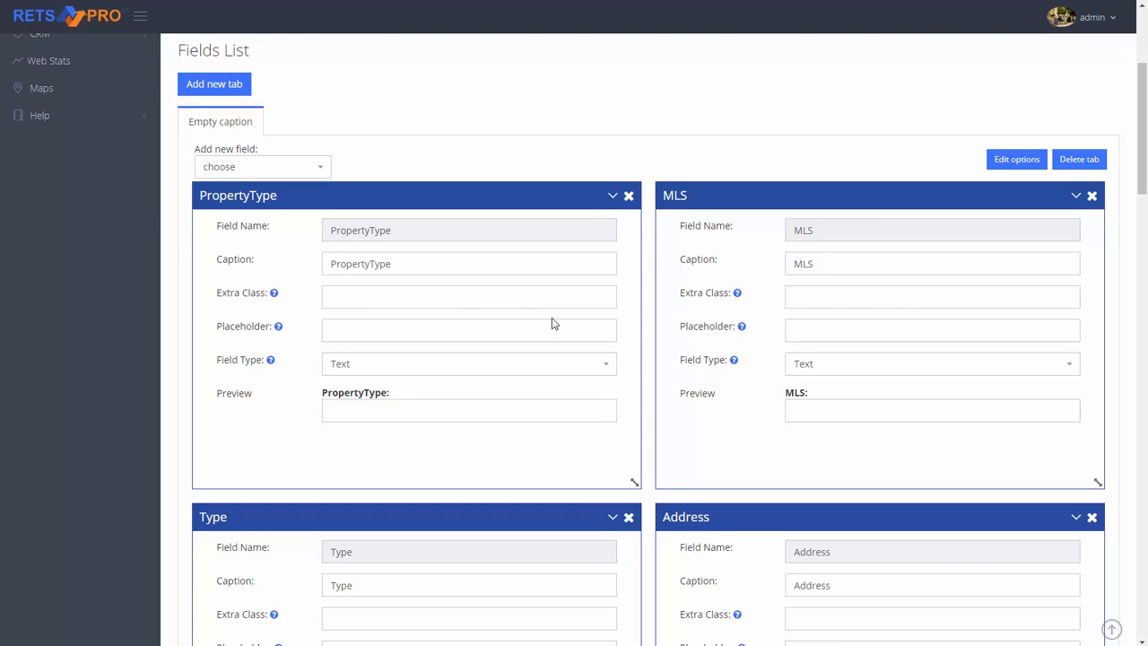
{"action": "scroll", "coordinate": [402, 306], "scroll_direction": "down", "scroll_amount": 1}
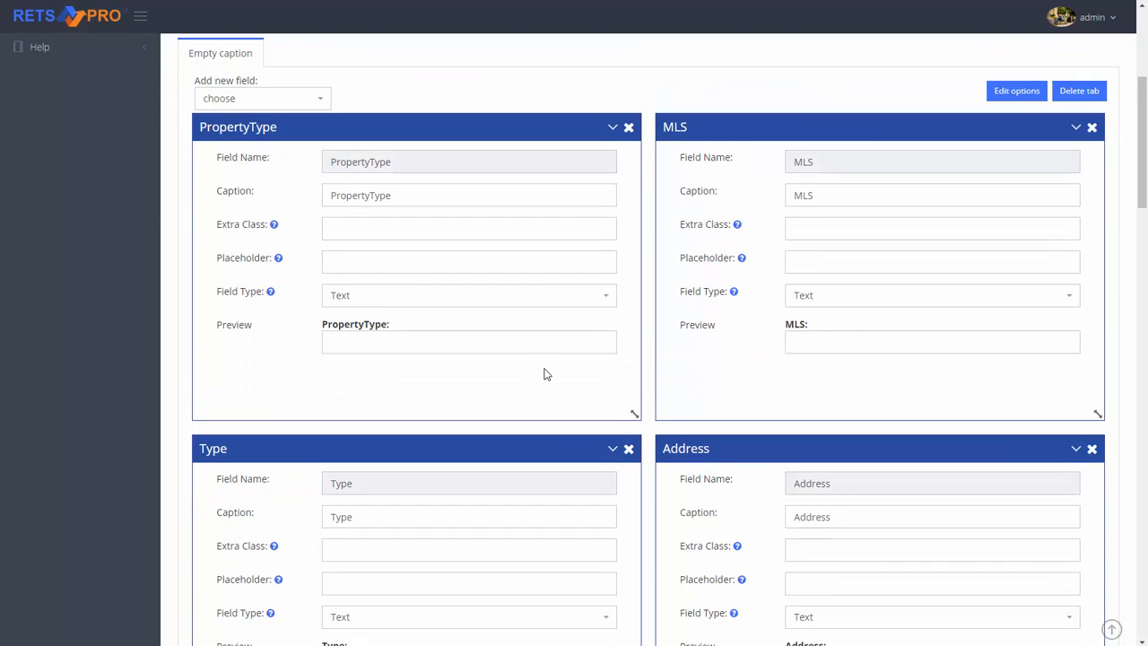
{"action": "scroll", "coordinate": [544, 371], "scroll_direction": "down", "scroll_amount": 4}
{"action": "scroll", "coordinate": [544, 370], "scroll_direction": "down", "scroll_amount": 5}
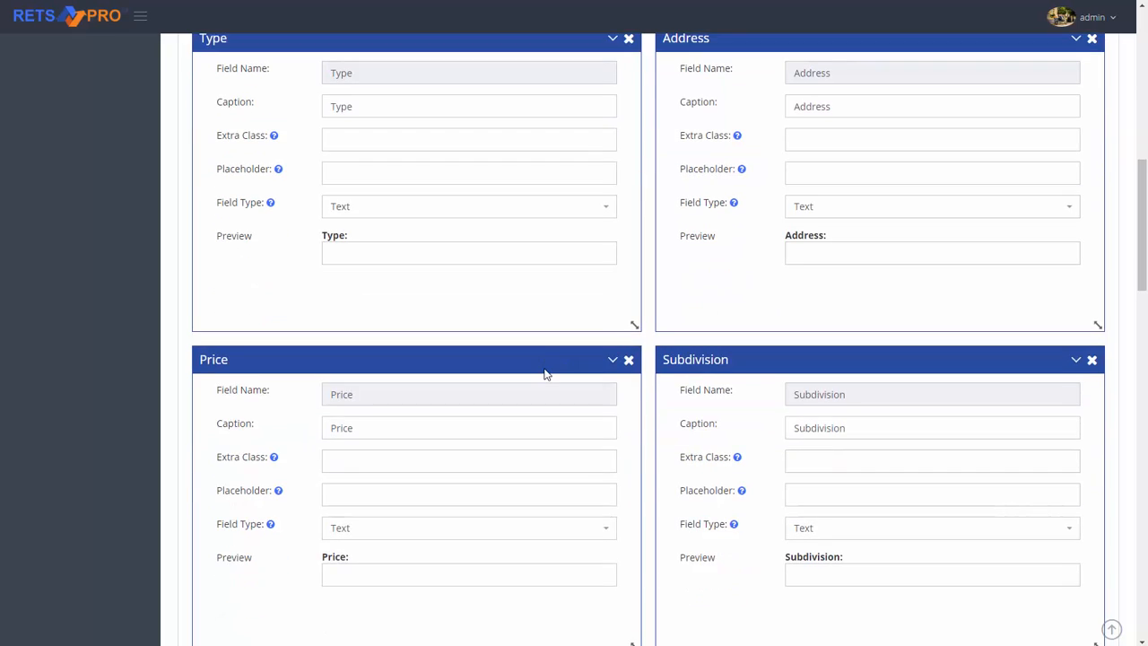
{"action": "scroll", "coordinate": [545, 372], "scroll_direction": "down", "scroll_amount": 2}
{"action": "scroll", "coordinate": [544, 371], "scroll_direction": "down", "scroll_amount": 5}
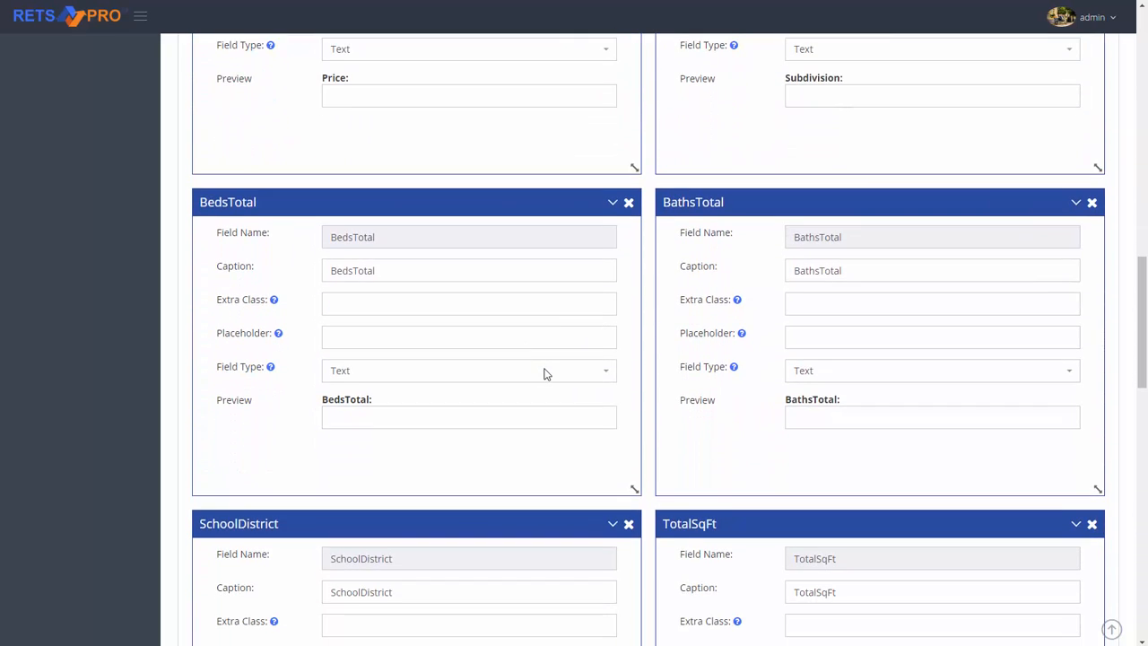
{"action": "scroll", "coordinate": [544, 373], "scroll_direction": "down", "scroll_amount": 2}
{"action": "scroll", "coordinate": [544, 373], "scroll_direction": "up", "scroll_amount": 6}
{"action": "scroll", "coordinate": [545, 373], "scroll_direction": "up", "scroll_amount": 4}
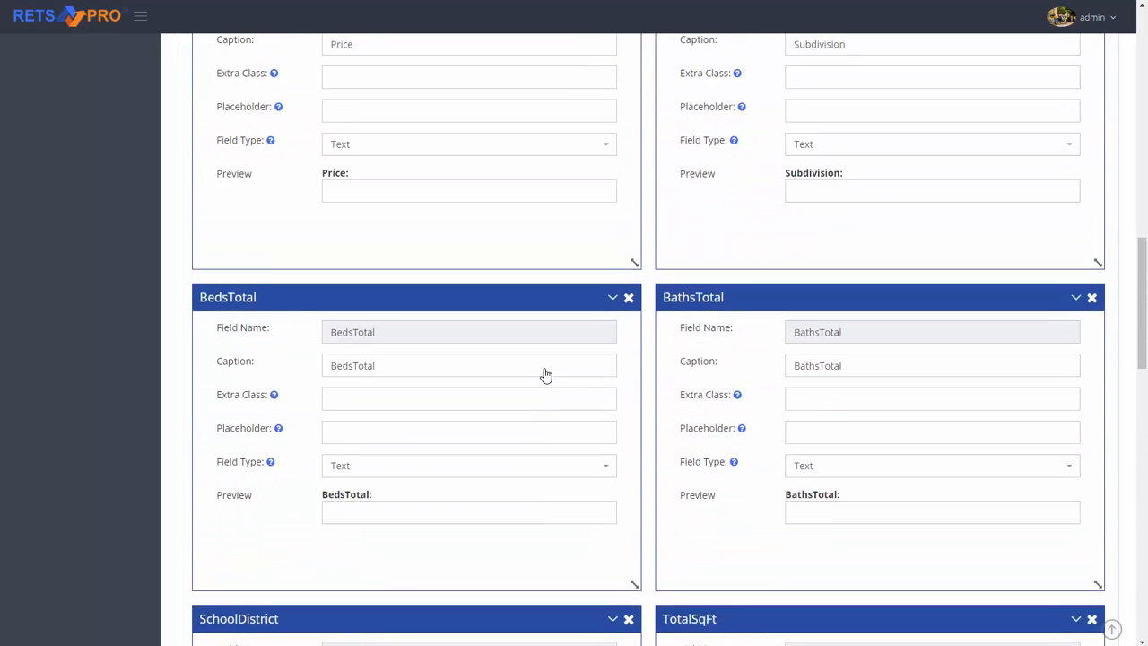
{"action": "scroll", "coordinate": [544, 368], "scroll_direction": "down", "scroll_amount": 3}
{"action": "scroll", "coordinate": [544, 371], "scroll_direction": "down", "scroll_amount": 9}
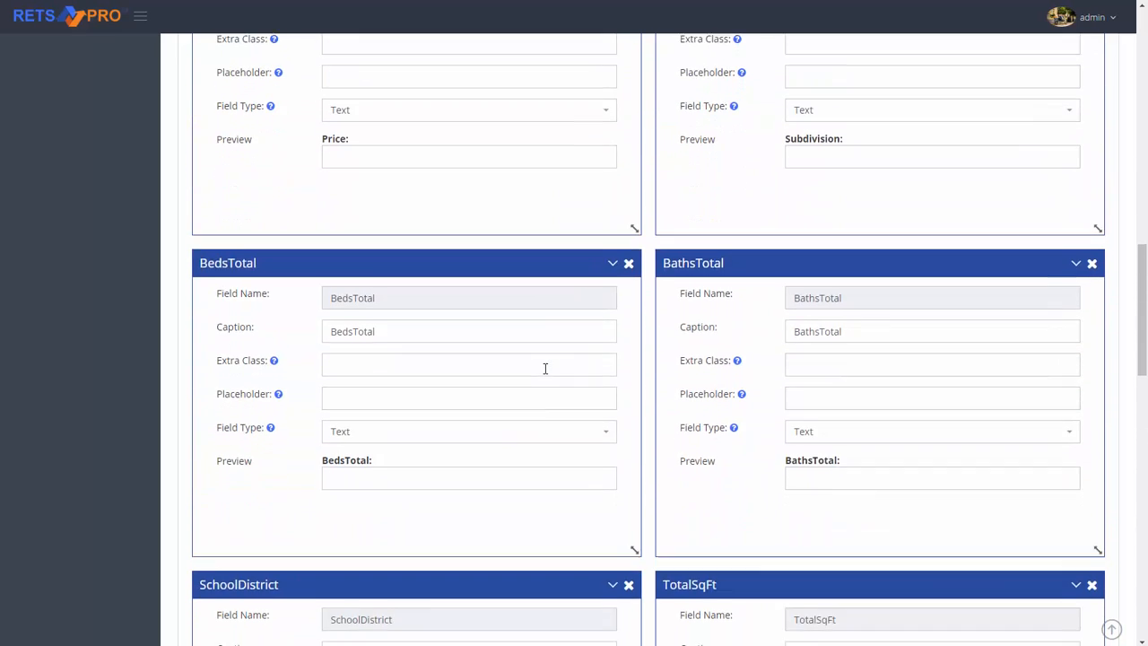
{"action": "scroll", "coordinate": [544, 373], "scroll_direction": "down", "scroll_amount": 10}
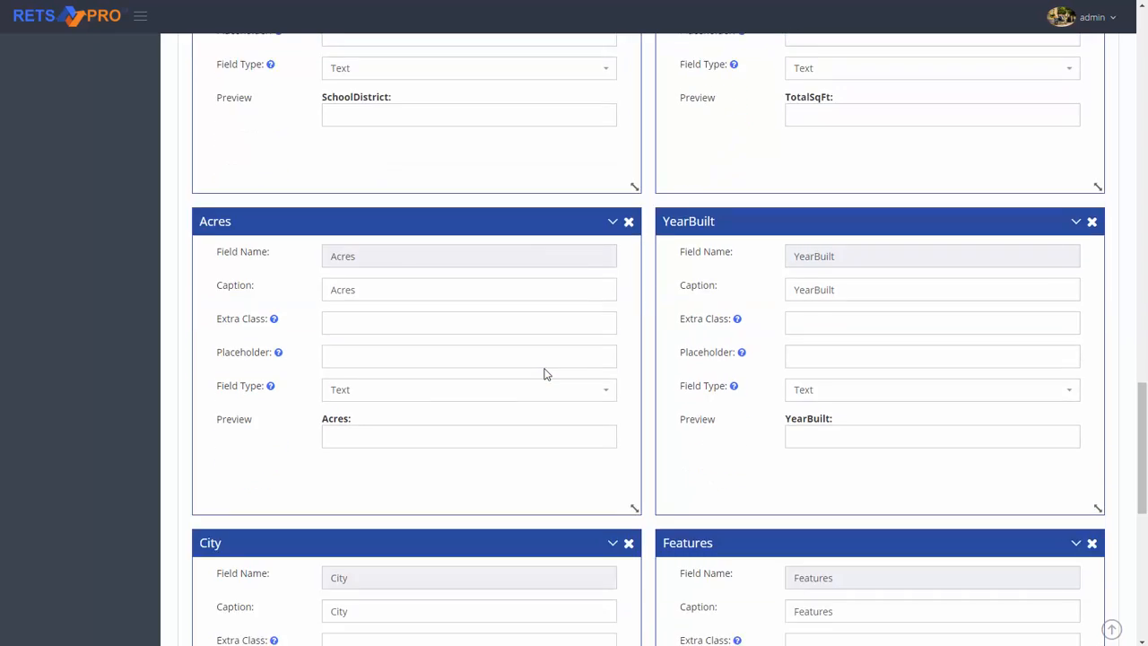
{"action": "scroll", "coordinate": [544, 368], "scroll_direction": "up", "scroll_amount": 20}
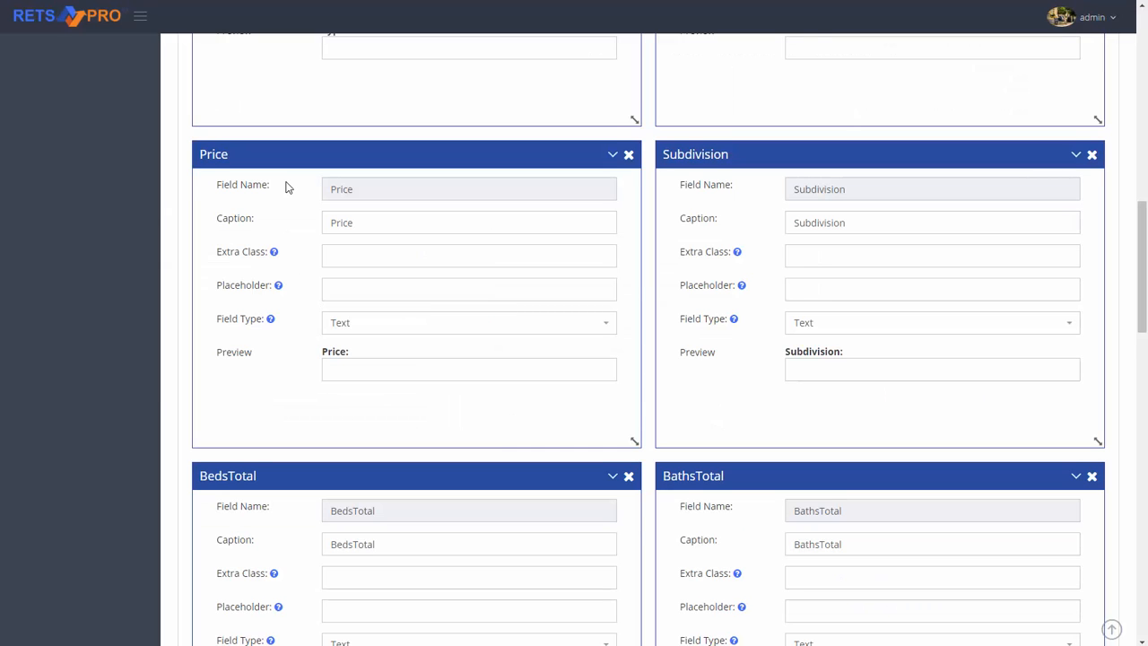
{"action": "scroll", "coordinate": [285, 187], "scroll_direction": "up", "scroll_amount": 8}
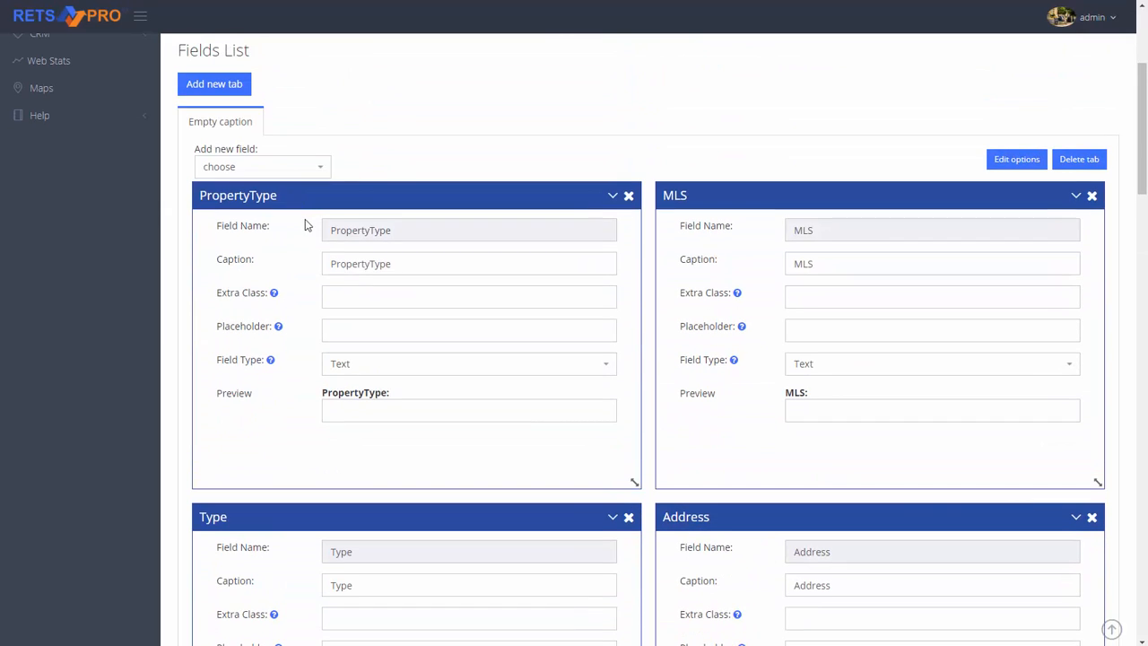
- Set the PropertyType field's caption to "Property Type" and check the Property Sub Type choices on the live website's search form
{"action": "left_click", "coordinate": [370, 263]}
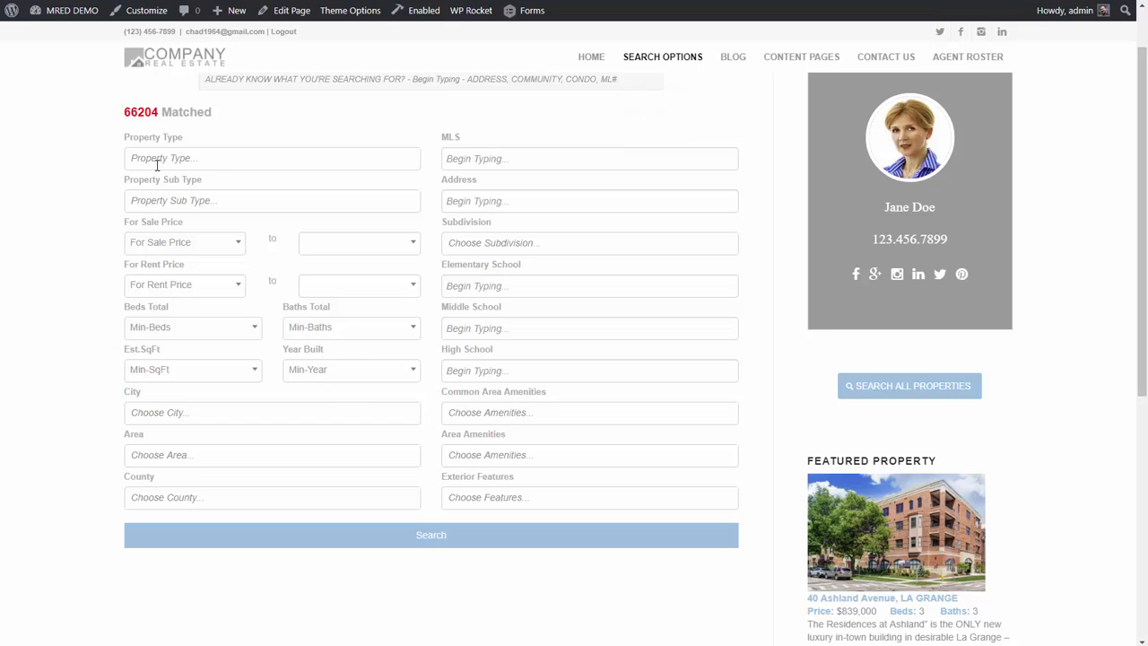
{"action": "left_click_drag", "start_coordinate": [218, 187], "coordinate": [126, 188]}
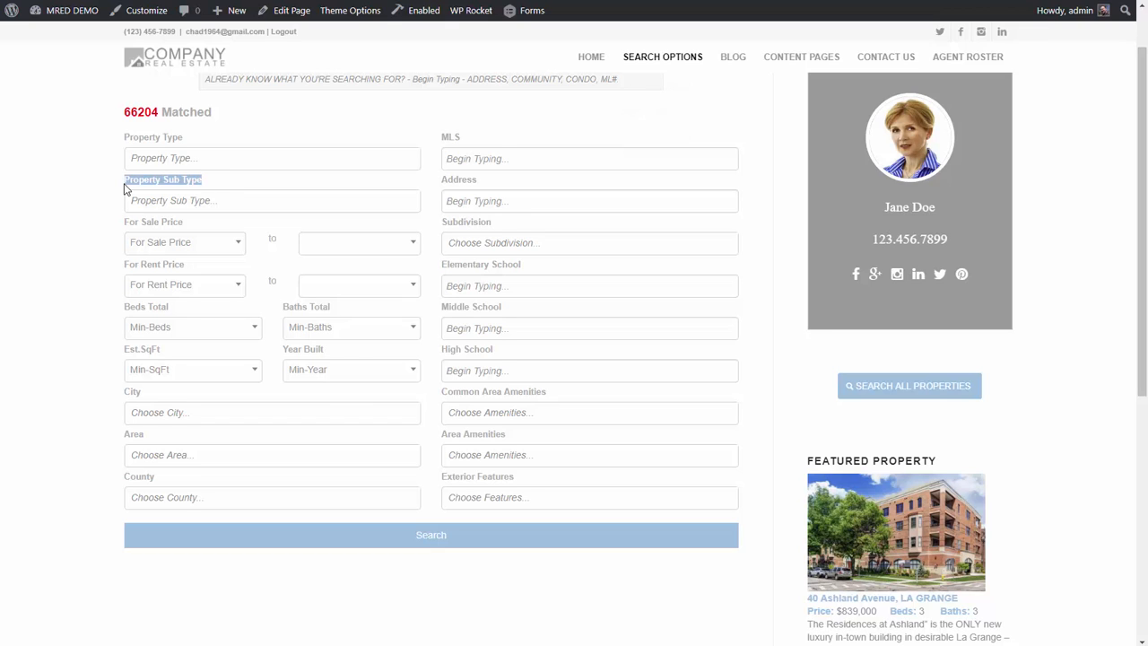
{"action": "left_click", "coordinate": [185, 204]}
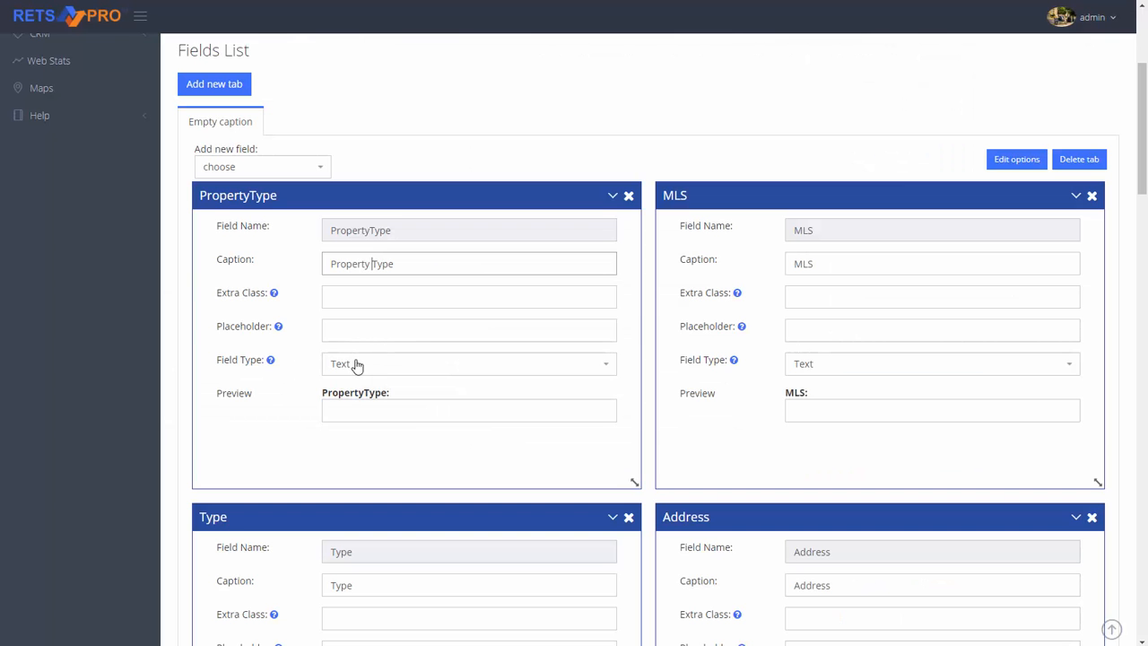
- Change the field type of PropertyType to Multi select
{"action": "left_click", "coordinate": [361, 366]}
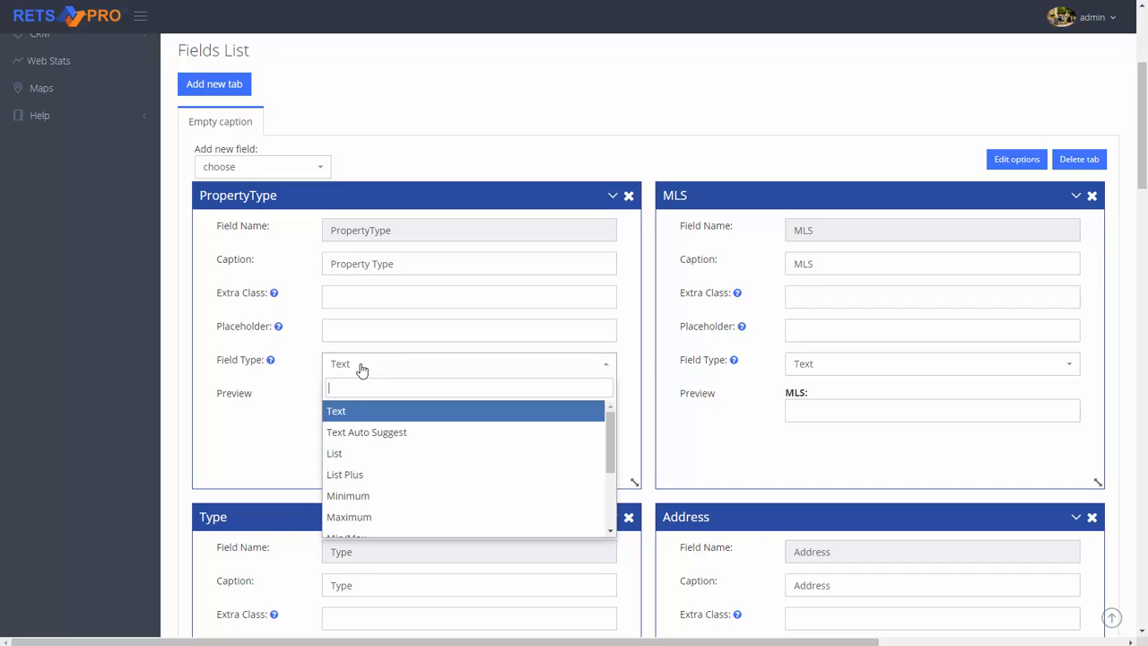
{"action": "scroll", "coordinate": [377, 469], "scroll_direction": "down", "scroll_amount": 3}
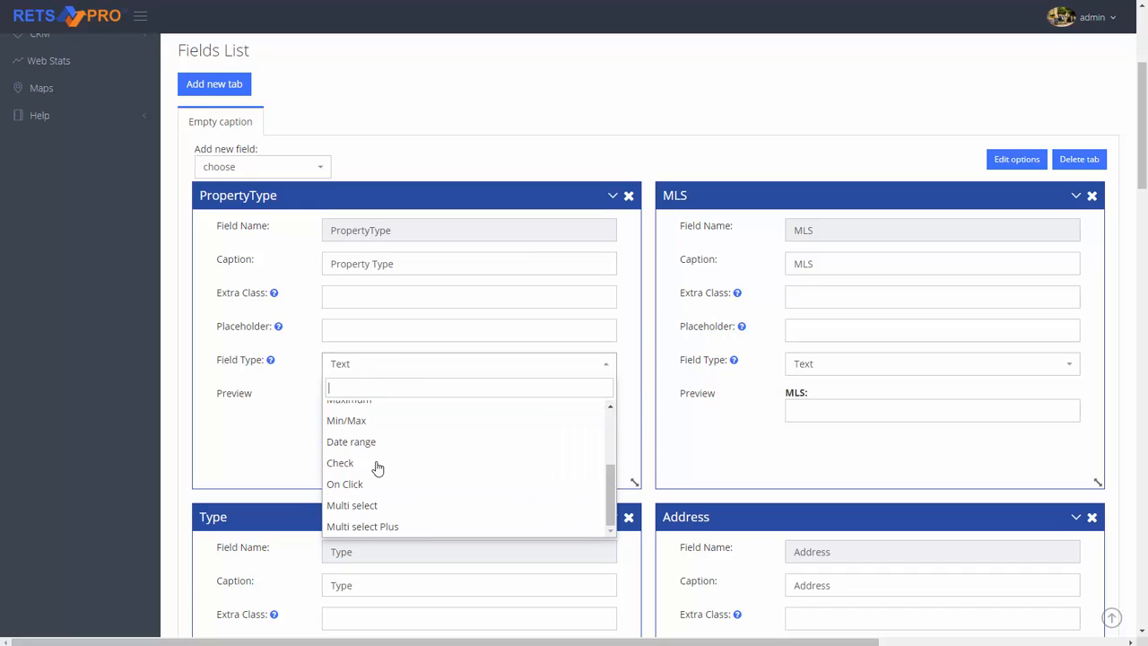
{"action": "left_click", "coordinate": [385, 505]}
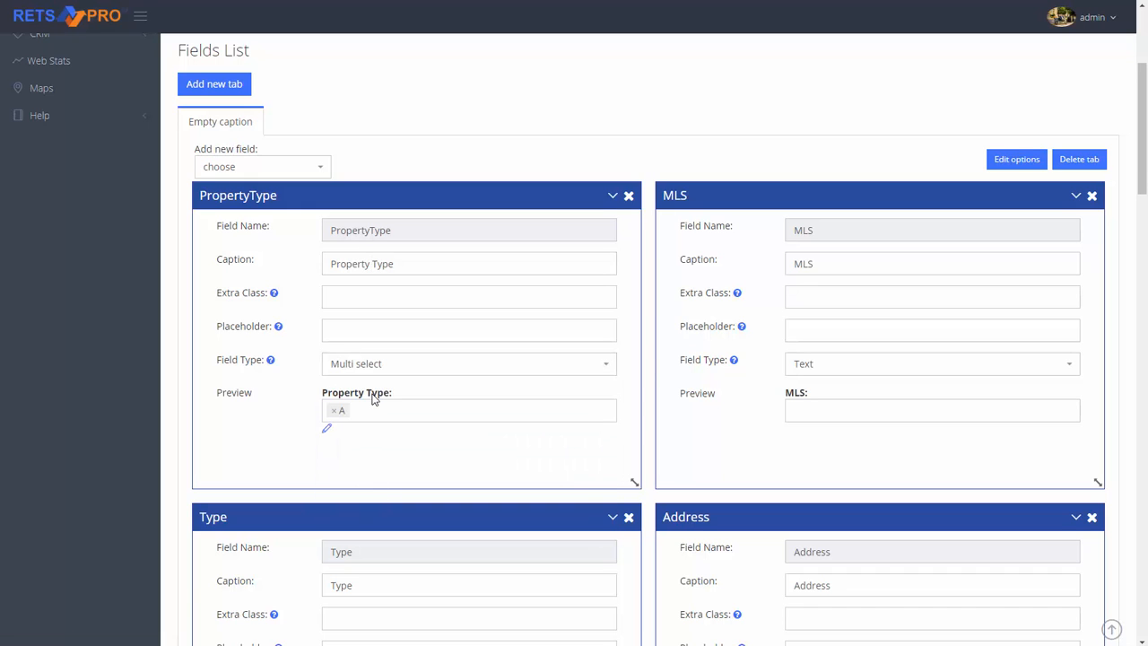
- Open the PropertyType option values for editing and give database value A the custom name "Residential"
{"action": "left_click", "coordinate": [327, 429]}
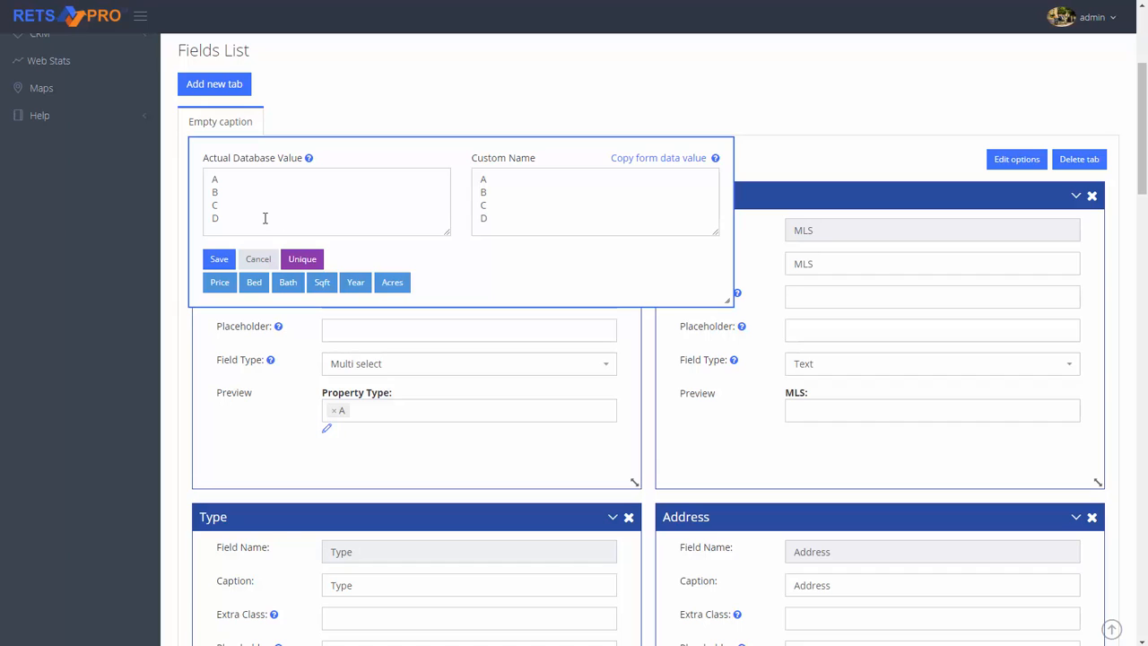
{"action": "double_click", "coordinate": [498, 182]}
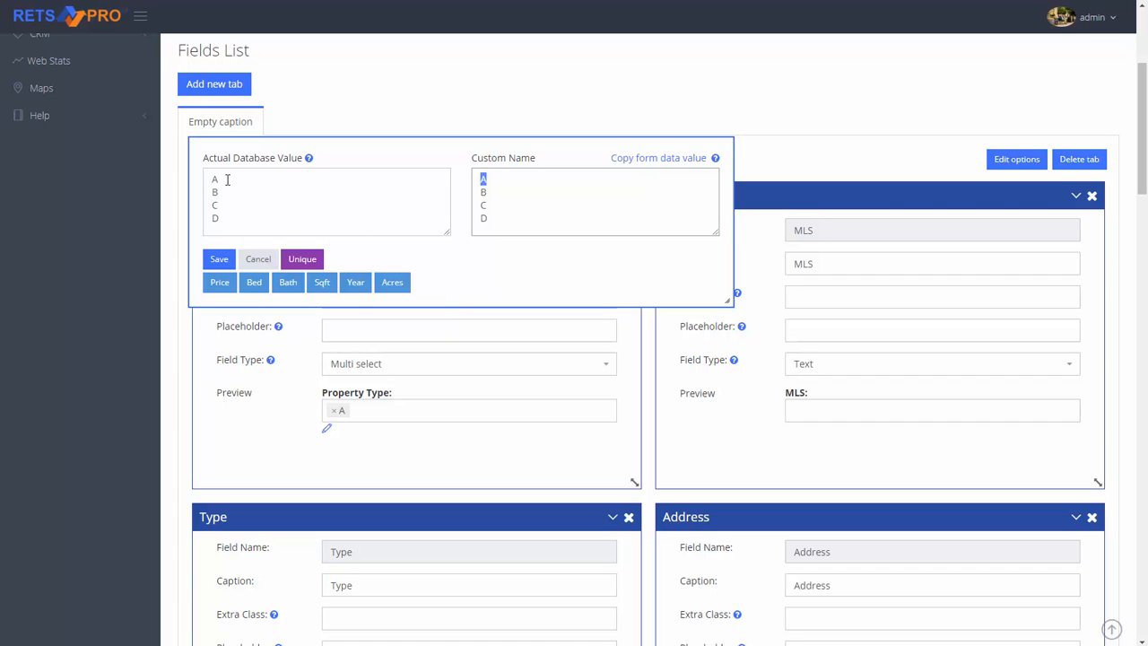
{"action": "mouse_move", "coordinate": [227, 180]}
{"action": "left_mouse_down"}
{"action": "mouse_move", "coordinate": [211, 228]}
{"action": "mouse_move", "coordinate": [222, 180]}
{"action": "mouse_move", "coordinate": [212, 180]}
{"action": "left_mouse_up"}
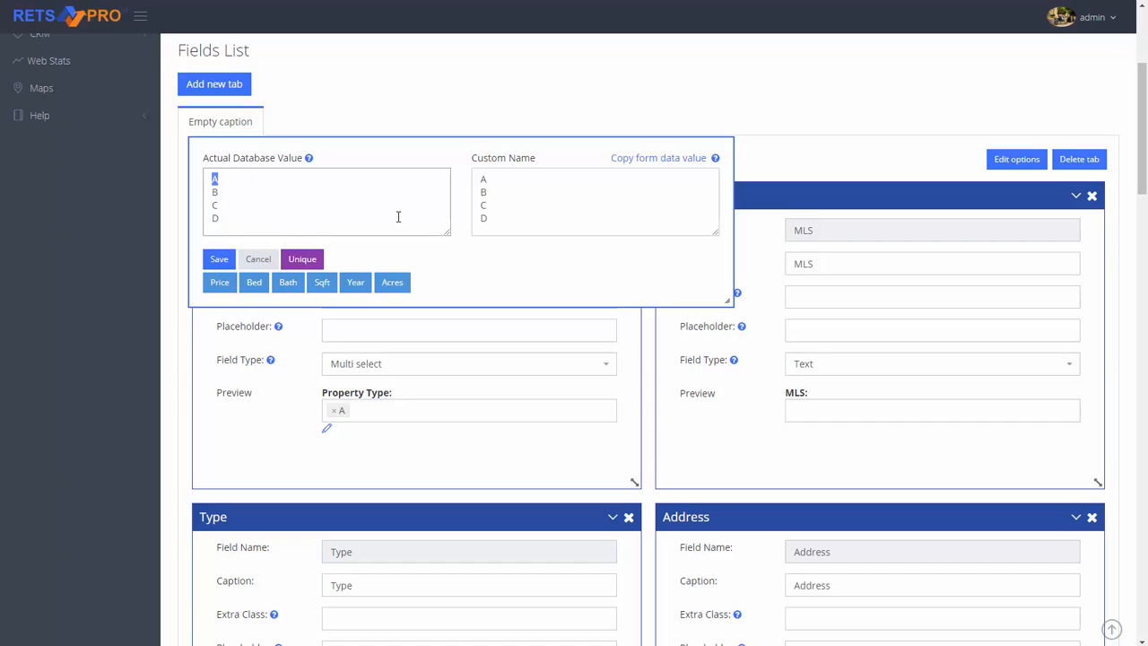
{"action": "left_click", "coordinate": [304, 189]}
{"action": "left_click_drag", "start_coordinate": [492, 180], "coordinate": [478, 180]}
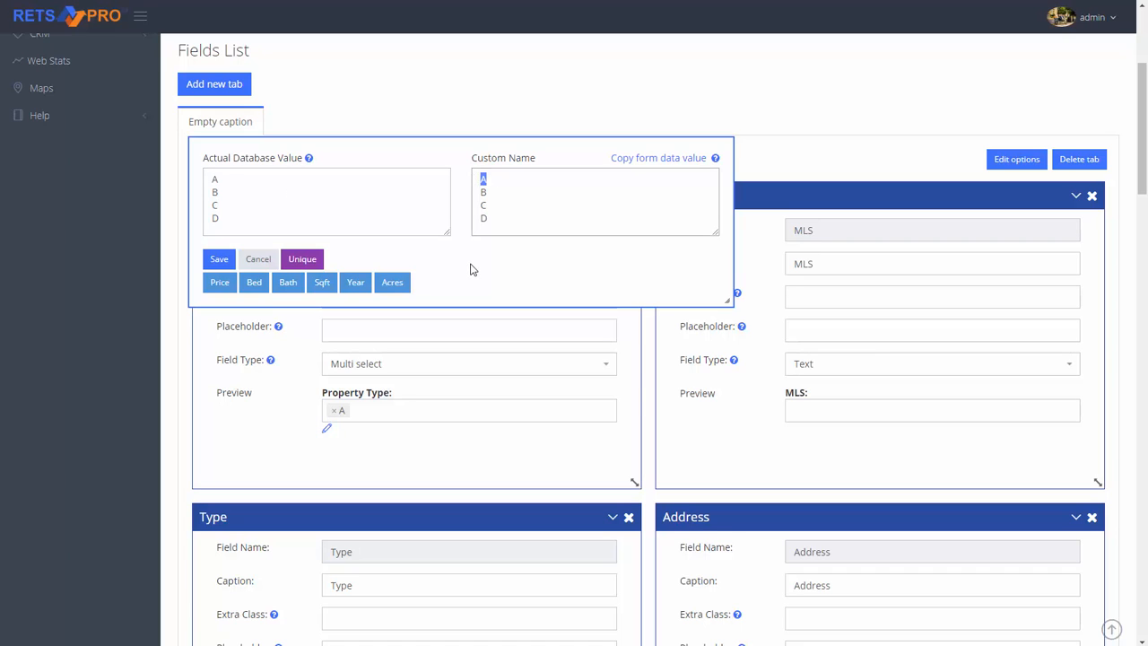
{"action": "type", "text": "Residential"}
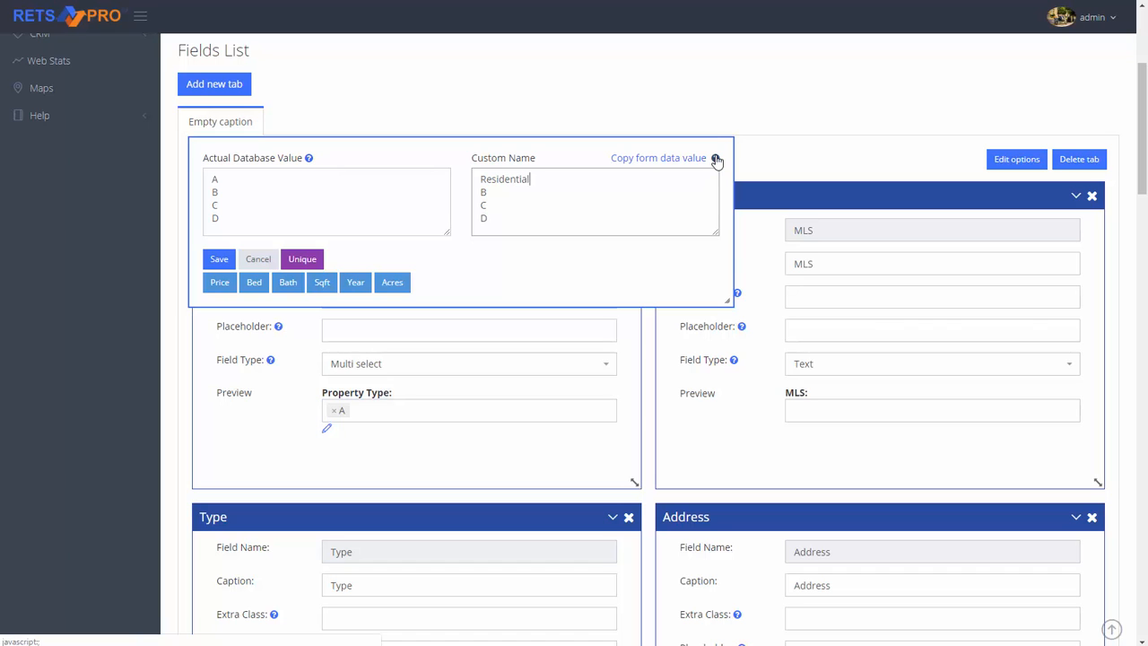
- Consult the Property Type choices on the live website's search form as a reference for the custom names
{"action": "mouse_move", "coordinate": [310, 165]}
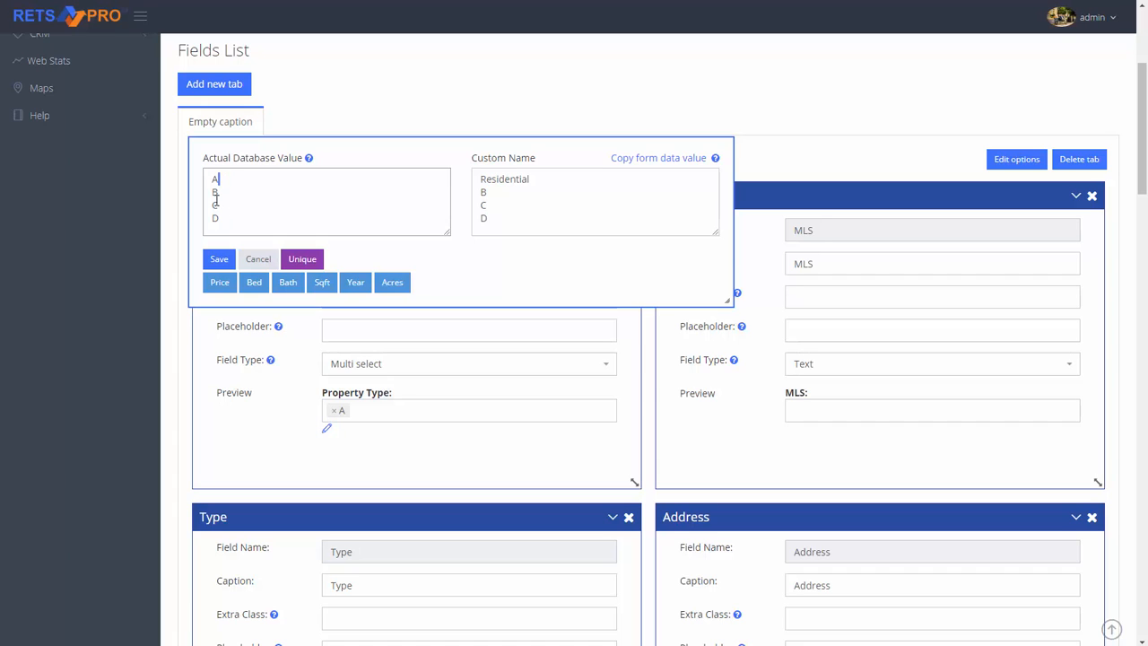
{"action": "left_click", "coordinate": [545, 178]}
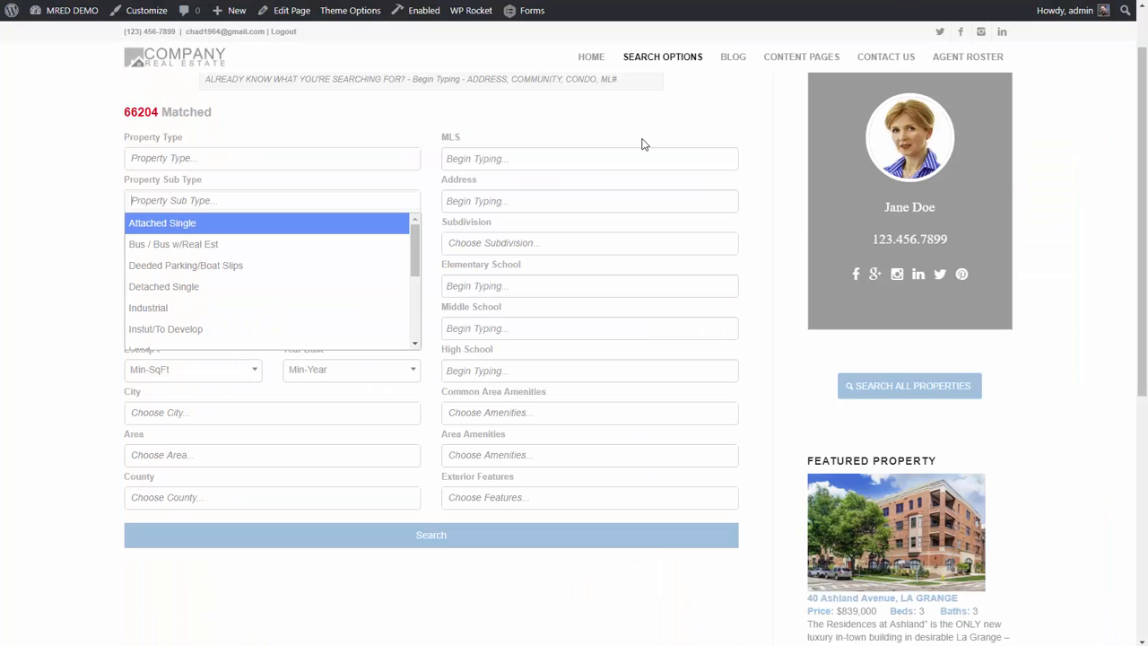
{"action": "left_click", "coordinate": [246, 162]}
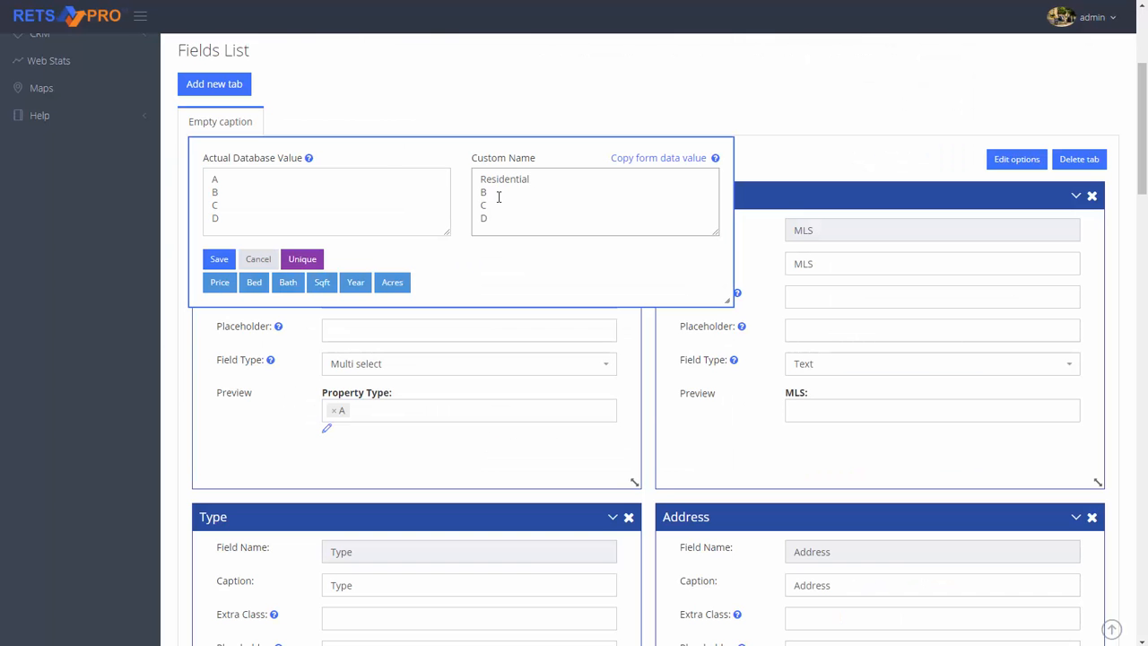
- Compare database values A and B with their custom names and save the PropertyType option list
{"action": "double_click", "coordinate": [229, 182]}
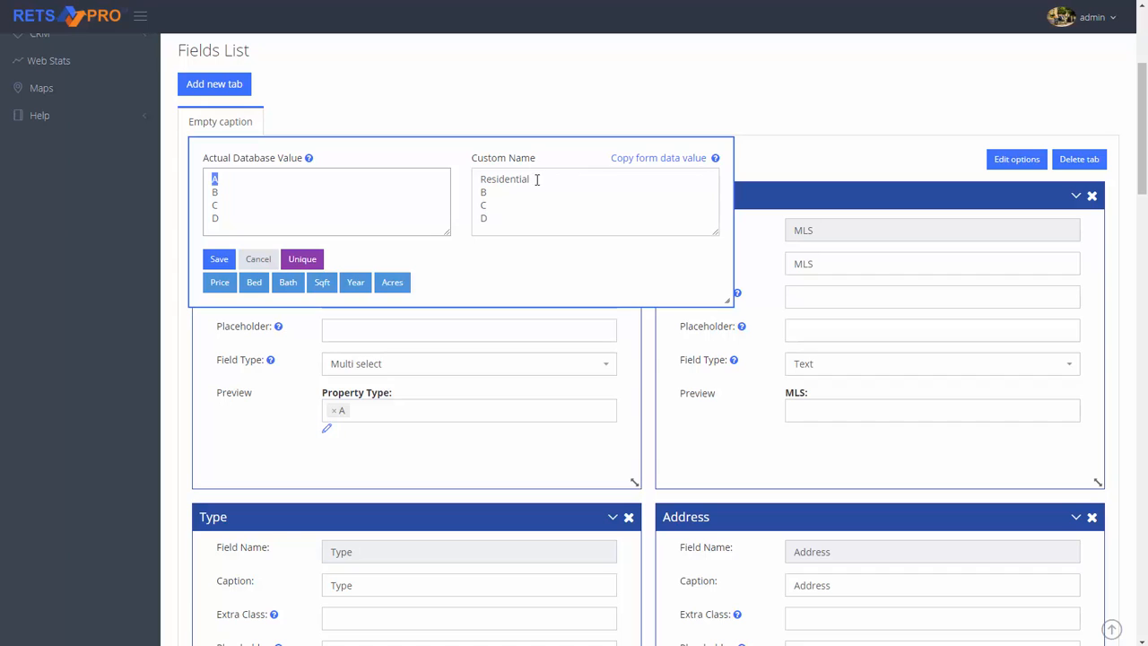
{"action": "left_click_drag", "start_coordinate": [535, 179], "coordinate": [472, 182]}
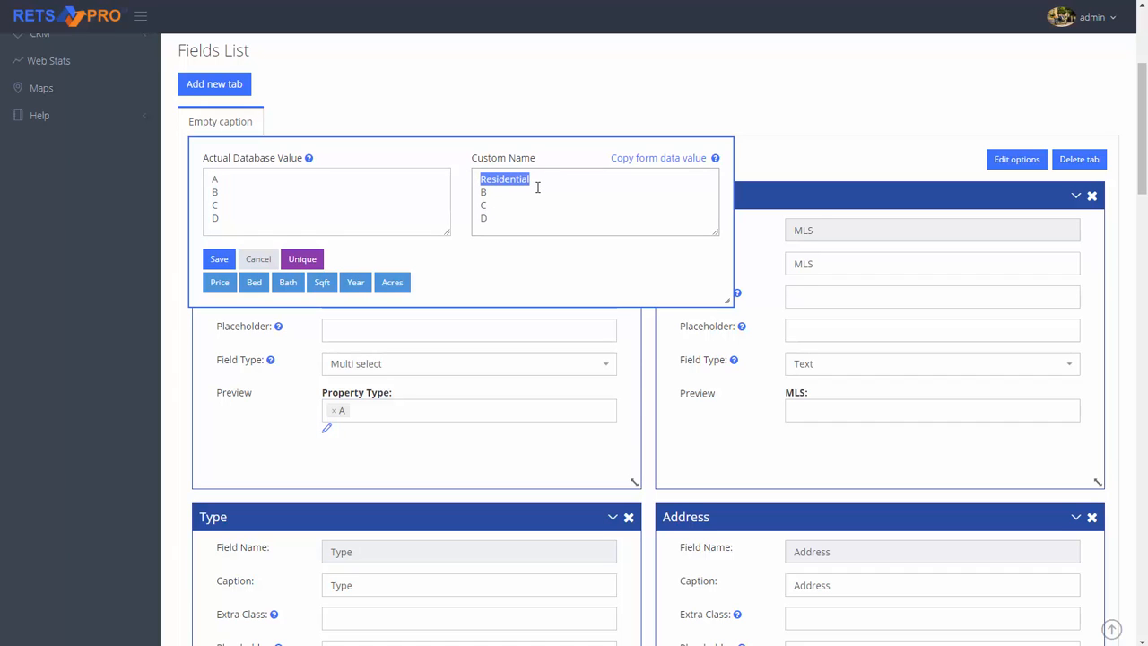
{"action": "double_click", "coordinate": [216, 191]}
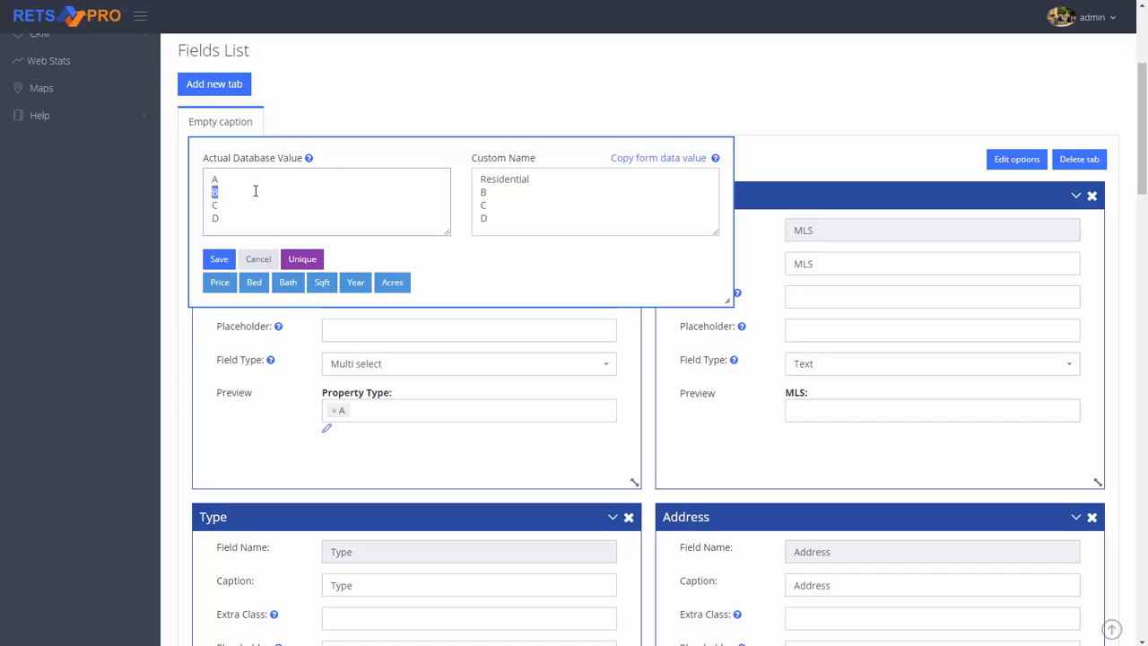
{"action": "double_click", "coordinate": [484, 192]}
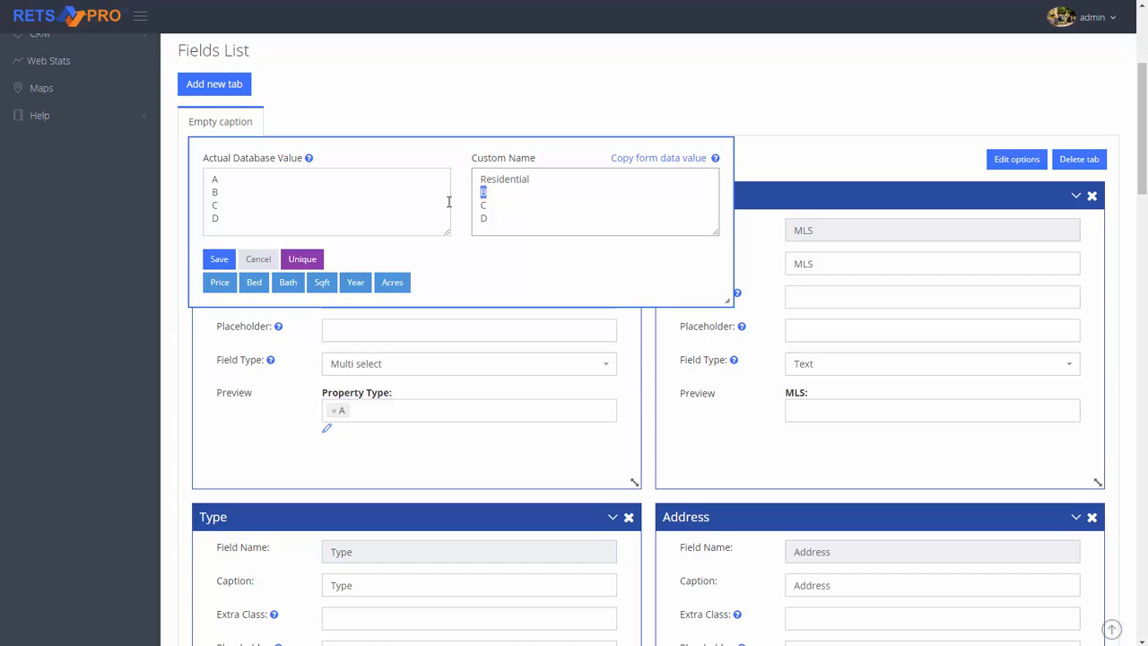
{"action": "double_click", "coordinate": [213, 192]}
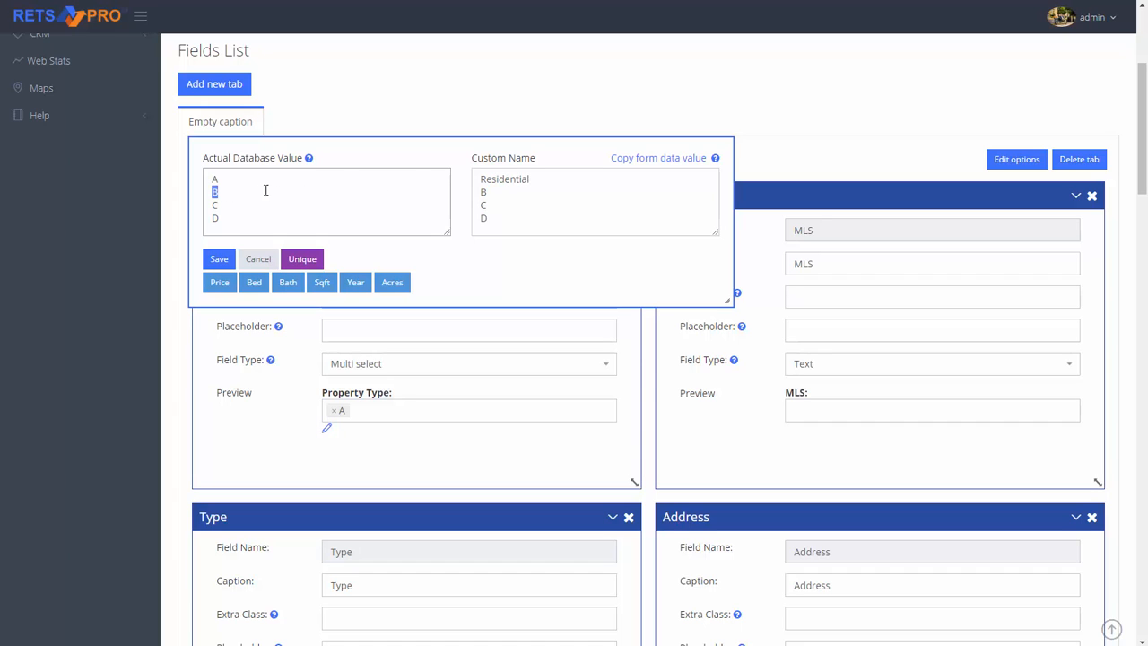
{"action": "left_click_drag", "start_coordinate": [221, 179], "coordinate": [212, 179]}
{"action": "left_click", "coordinate": [218, 260]}
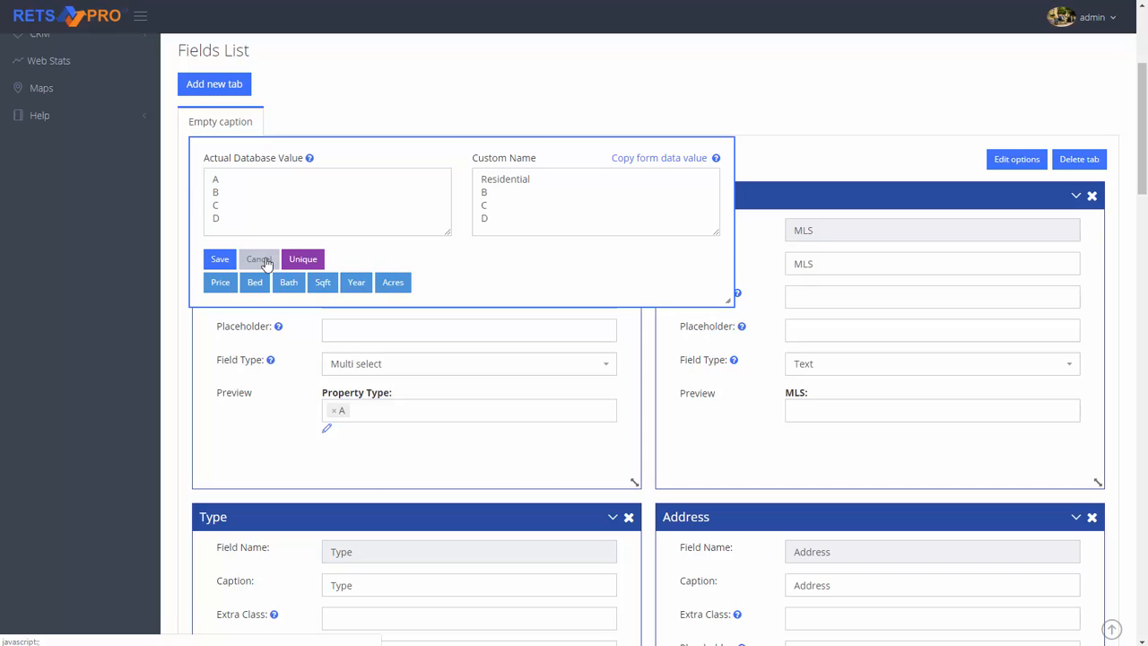
{"action": "left_click", "coordinate": [219, 258]}
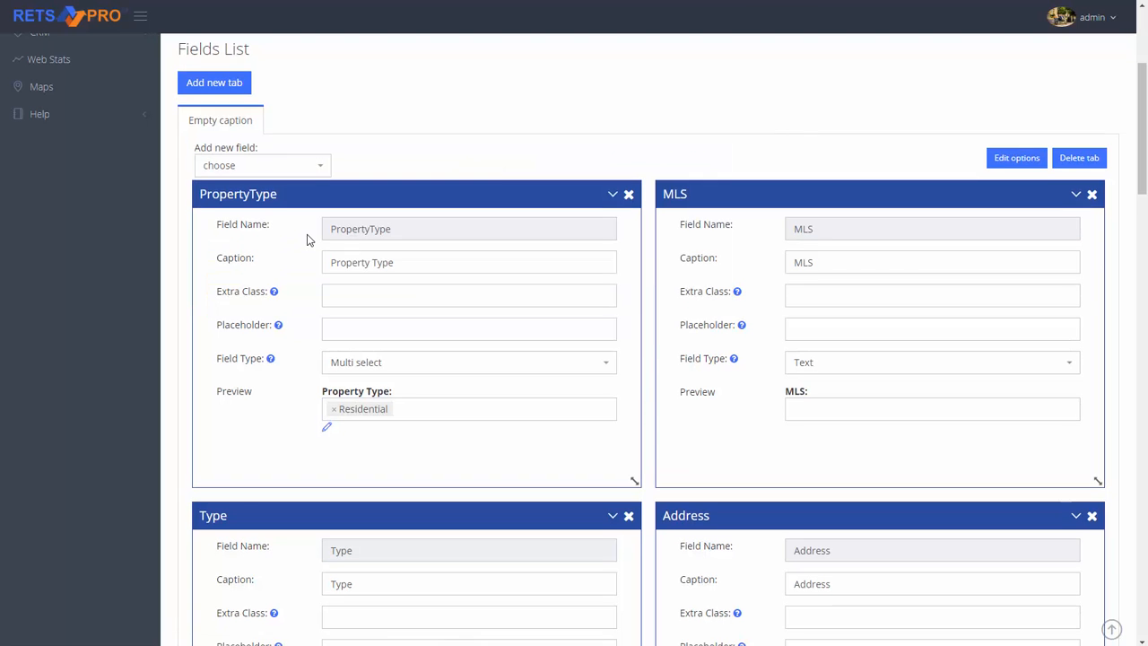
- Change the MLS field type to Text Auto Suggest and set its placeholder to "Begin Typing..."
{"action": "scroll", "coordinate": [307, 238], "scroll_direction": "down", "scroll_amount": 3}
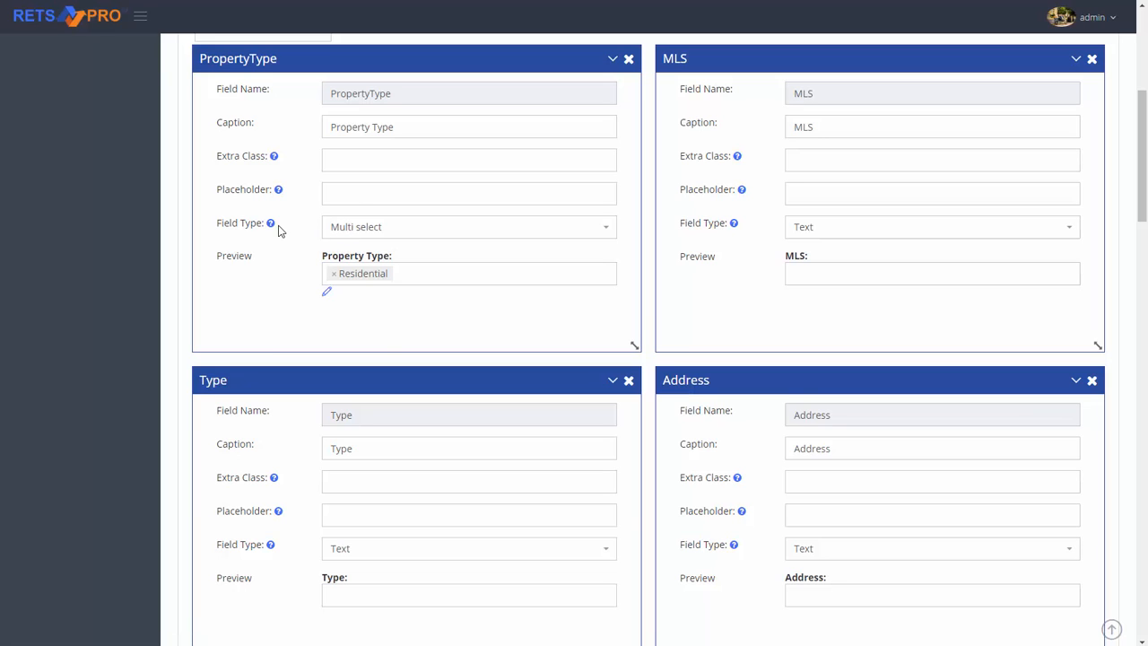
{"action": "left_click", "coordinate": [404, 227]}
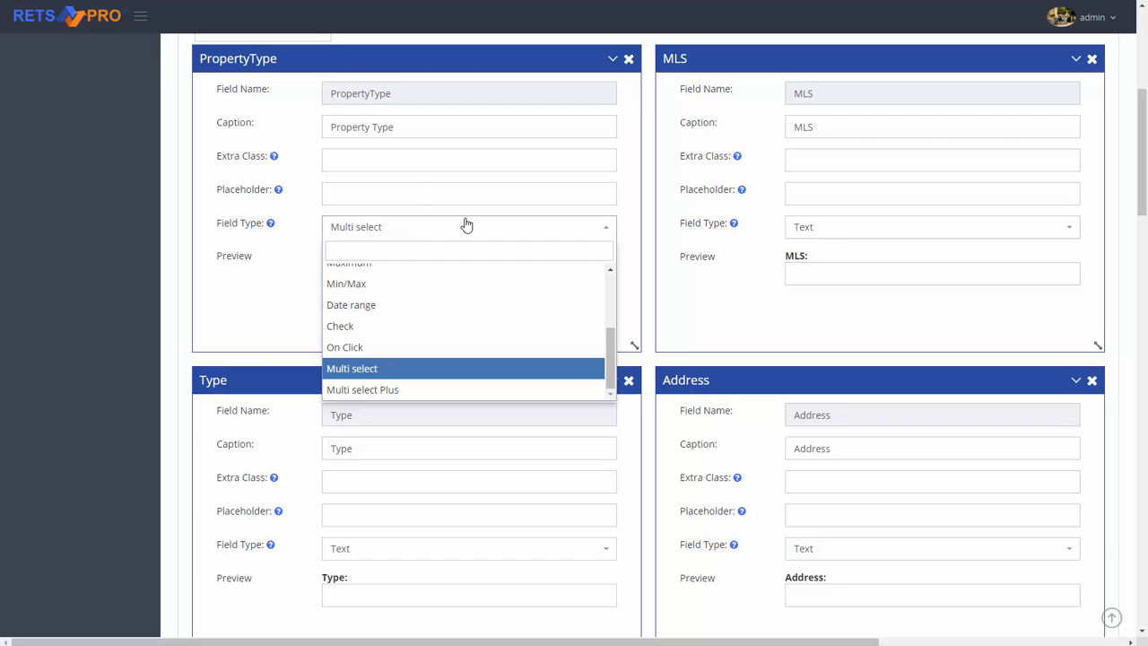
{"action": "scroll", "coordinate": [617, 341], "scroll_direction": "up", "scroll_amount": 1}
{"action": "left_click_drag", "start_coordinate": [613, 340], "coordinate": [610, 281]}
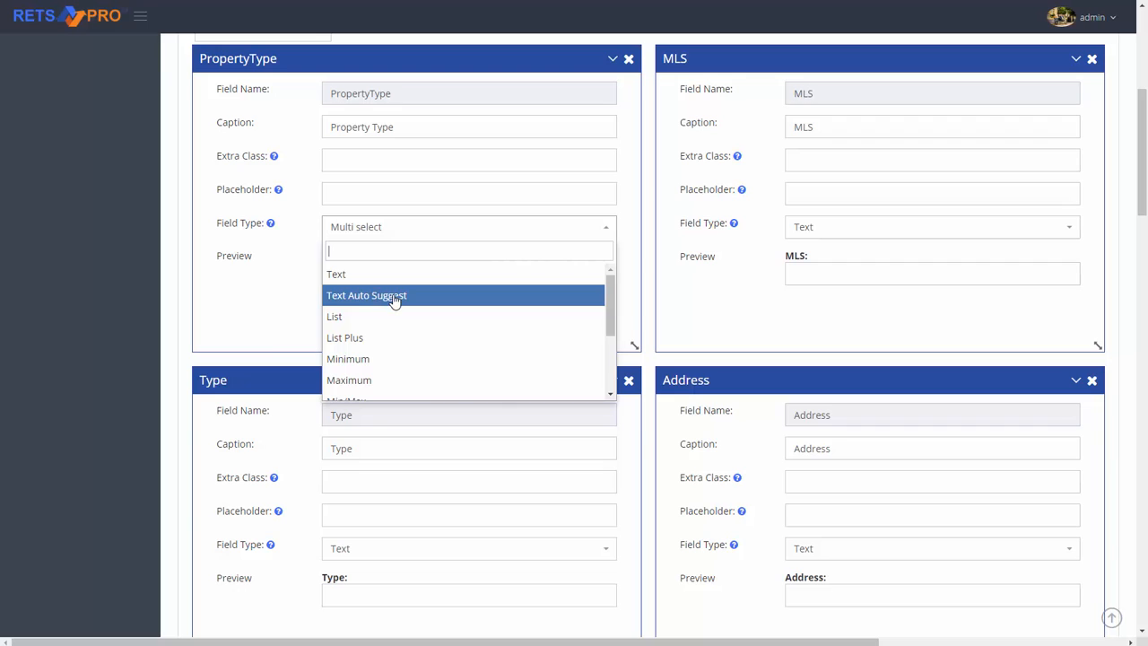
{"action": "left_click", "coordinate": [820, 228]}
{"action": "left_click", "coordinate": [855, 298]}
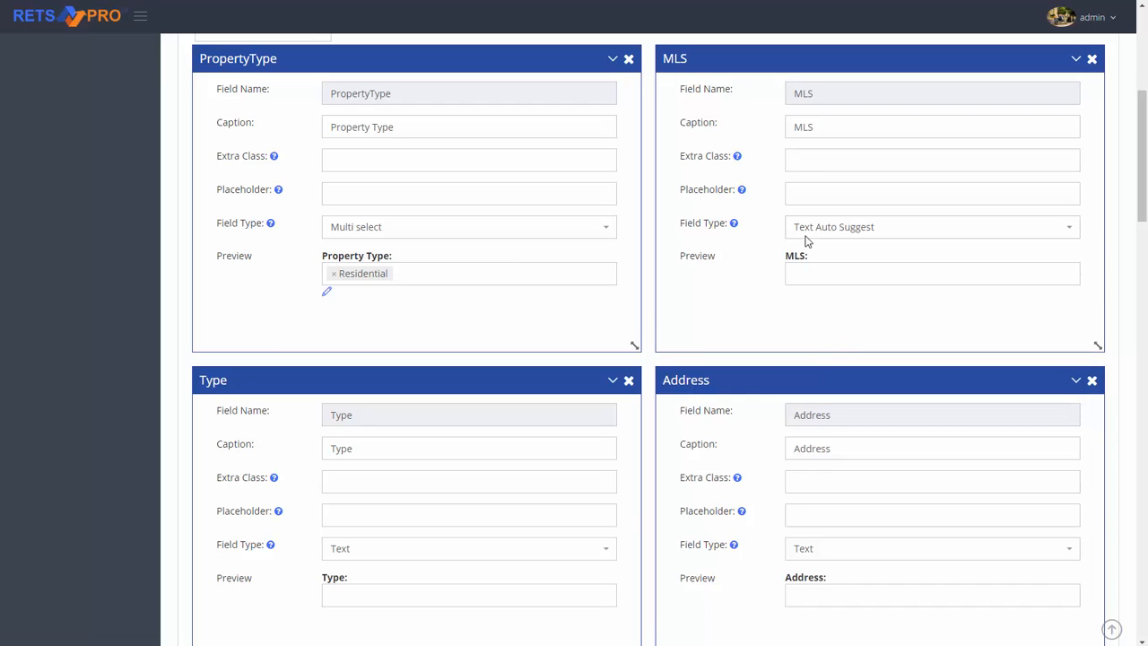
{"action": "left_click", "coordinate": [806, 191]}
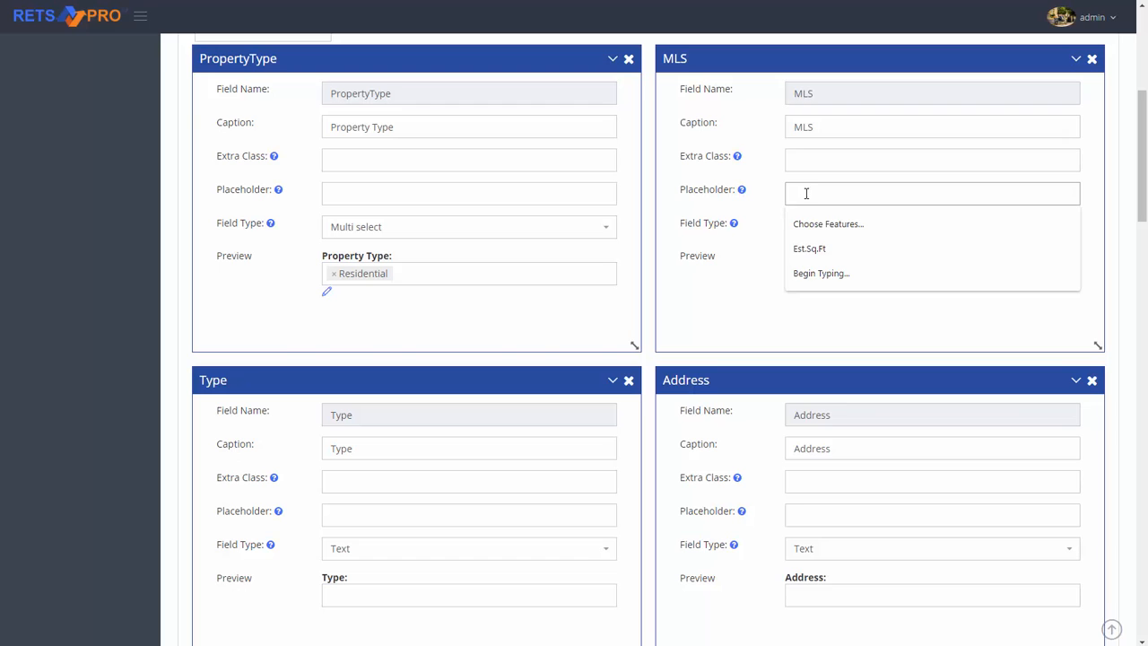
{"action": "left_click", "coordinate": [825, 273]}
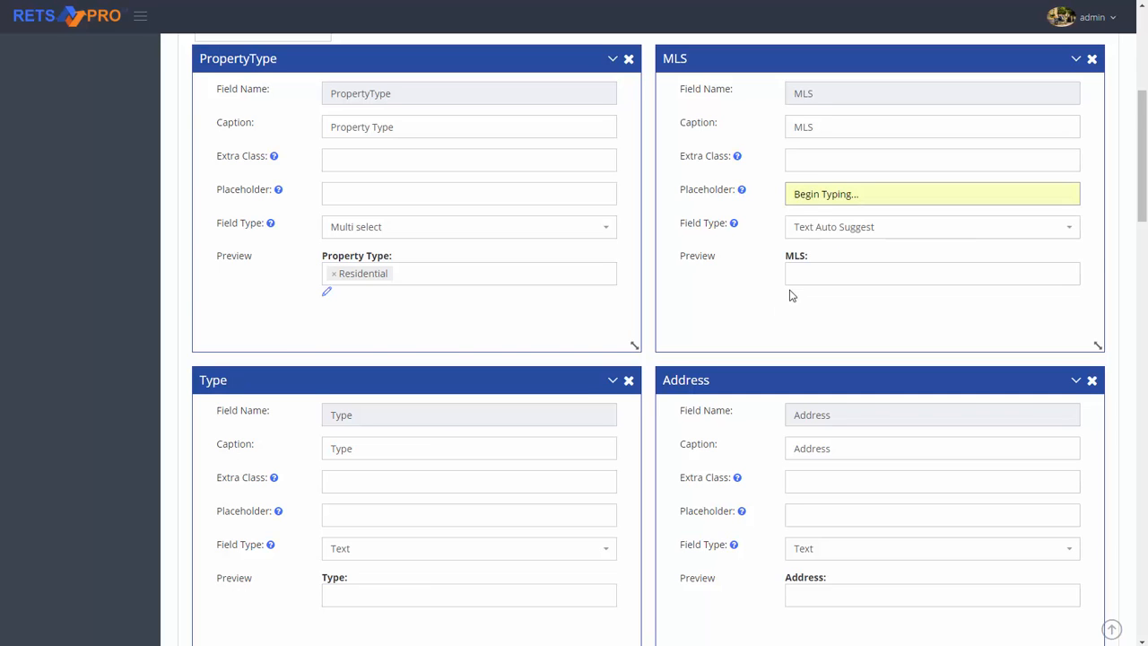
- Change the Address field type to Text Auto Suggest and set its placeholder to "Begin Typing..."
{"action": "scroll", "coordinate": [790, 296], "scroll_direction": "down", "scroll_amount": 2}
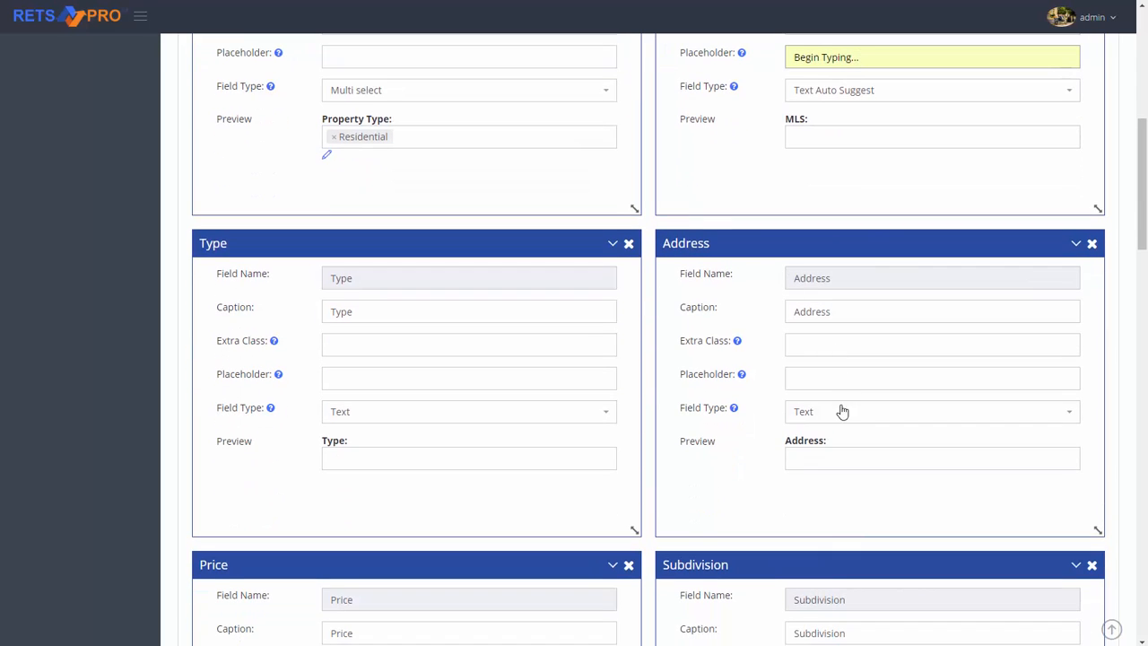
{"action": "left_click", "coordinate": [829, 417]}
{"action": "left_click", "coordinate": [845, 477]}
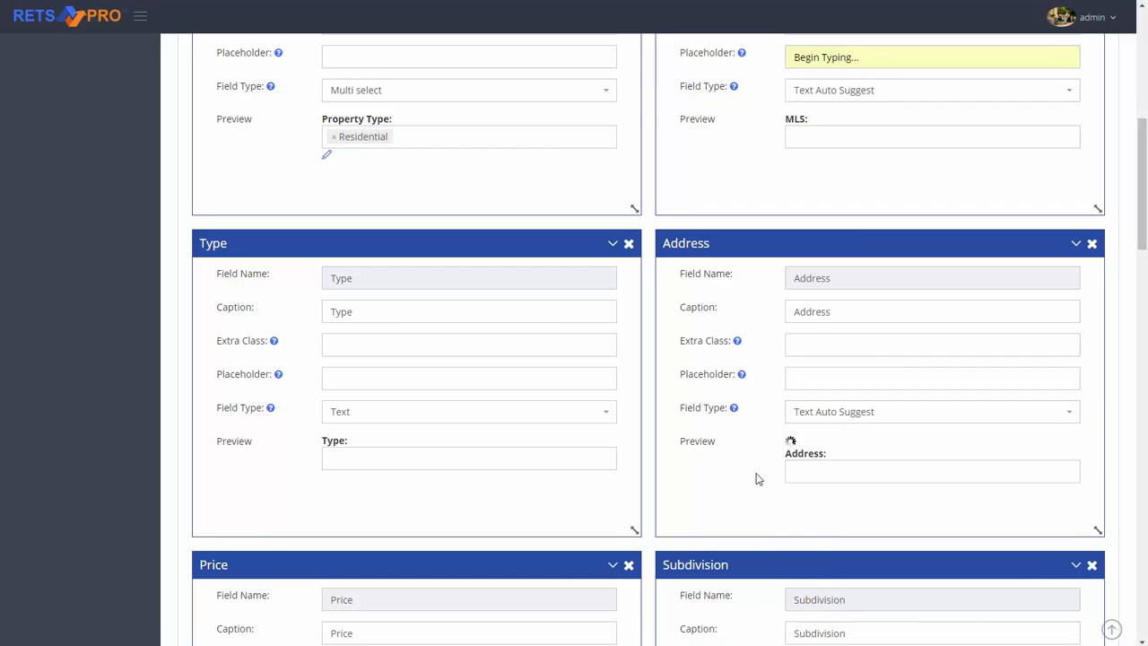
{"action": "left_click", "coordinate": [804, 378]}
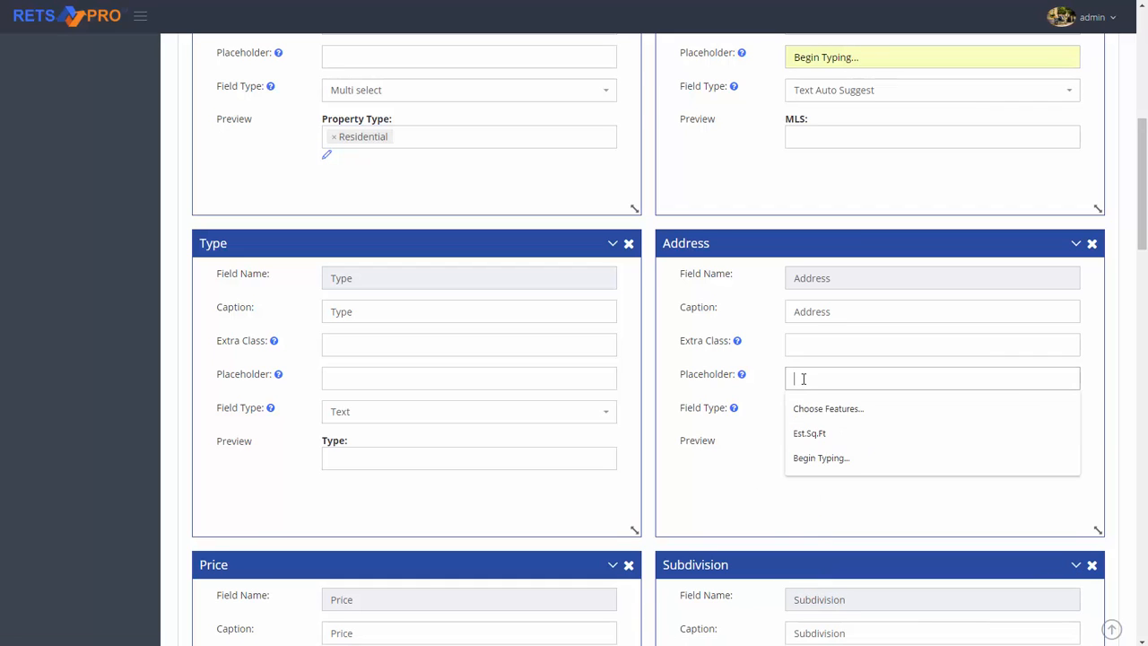
{"action": "left_click", "coordinate": [830, 459]}
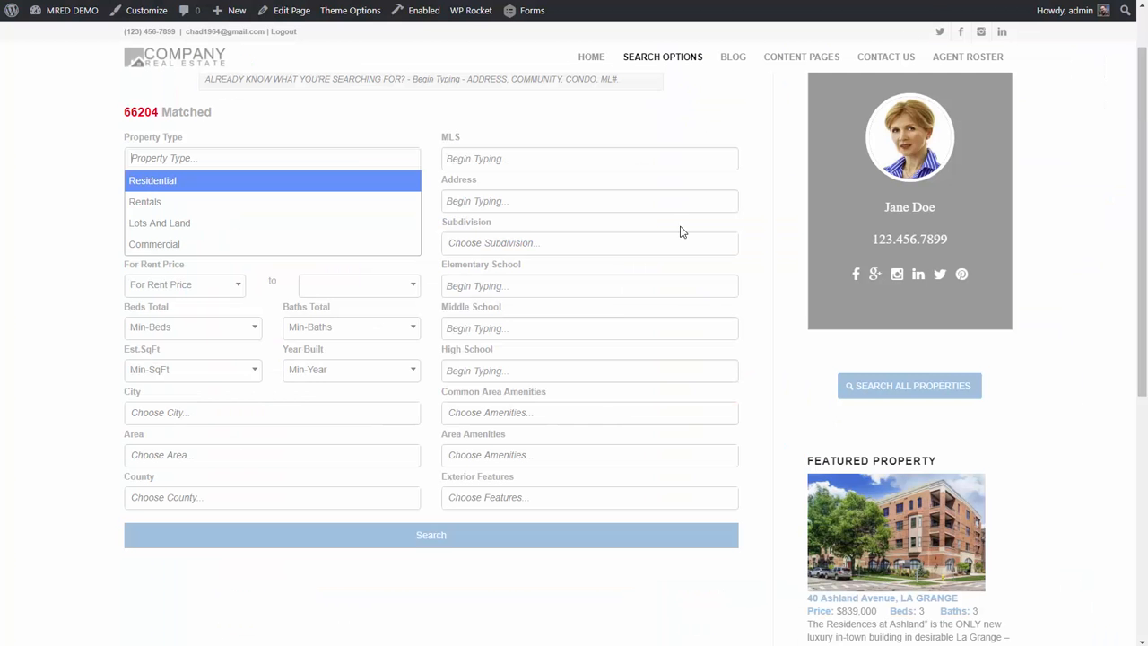
- Switch to the live website's search form and try the auto-suggest of the Elementary School field with "cos"
{"action": "left_click", "coordinate": [522, 286]}
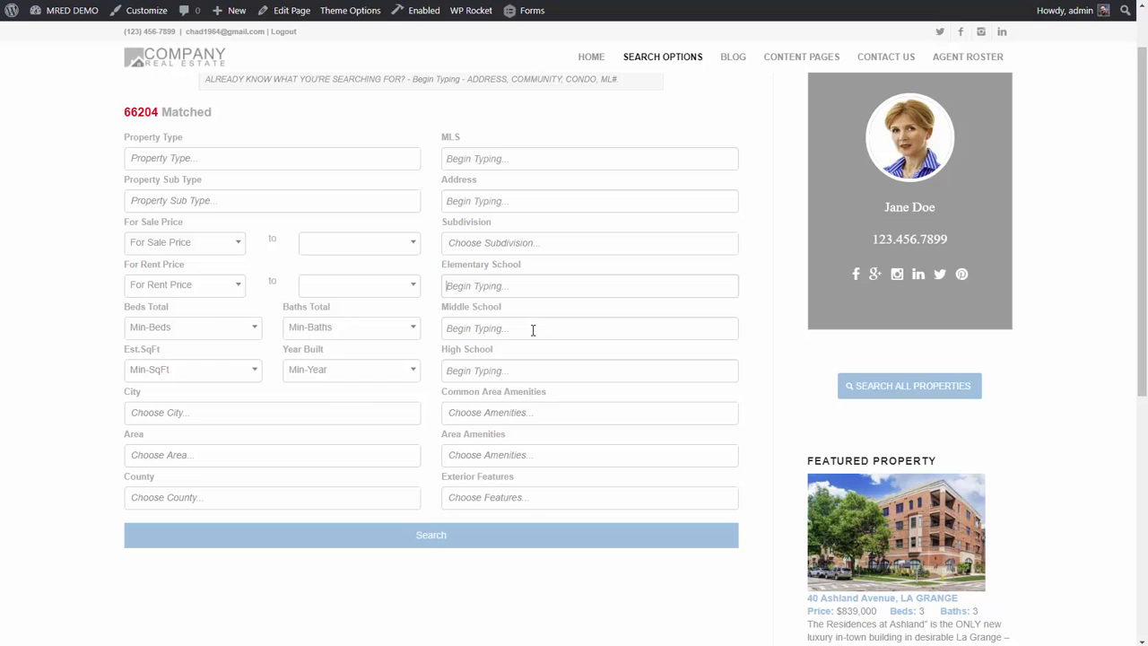
{"action": "type", "text": "cos"}
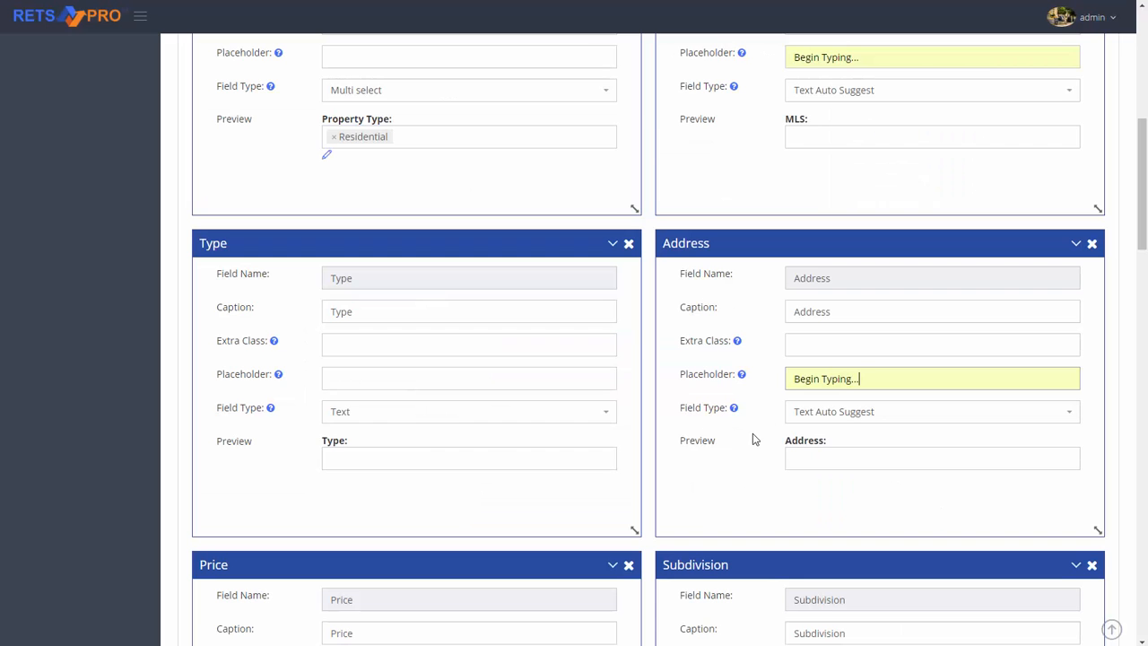
- Back in RETS Pro, change the Type field's field type to Multi select and review the other available field types
{"action": "scroll", "coordinate": [745, 439], "scroll_direction": "down", "scroll_amount": 1}
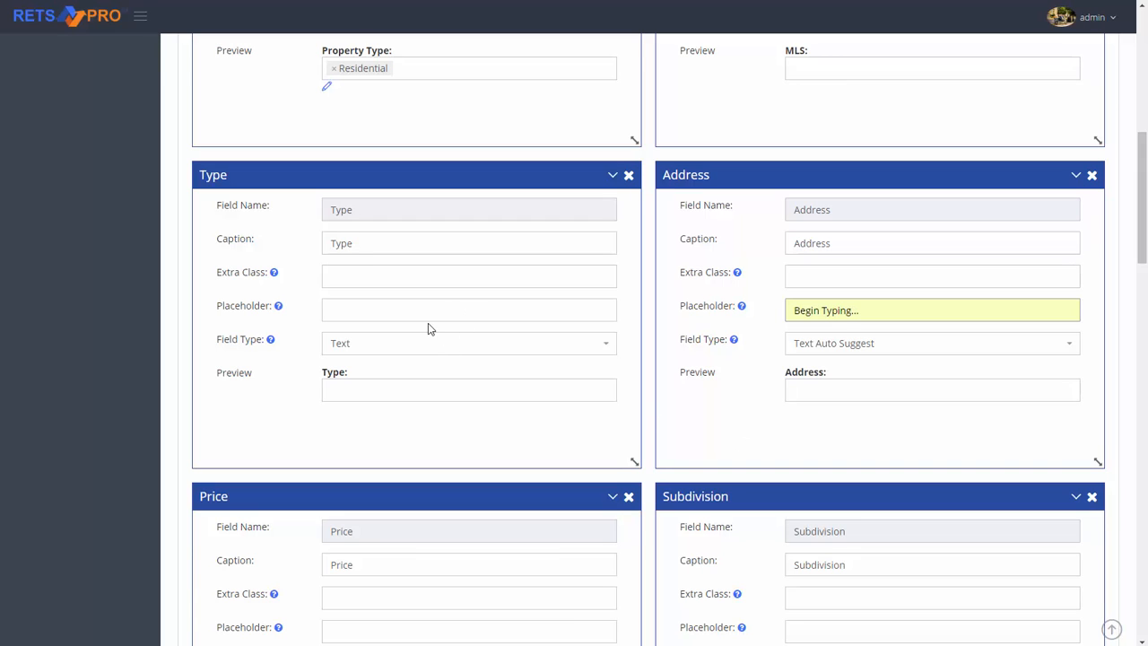
{"action": "left_click", "coordinate": [381, 348]}
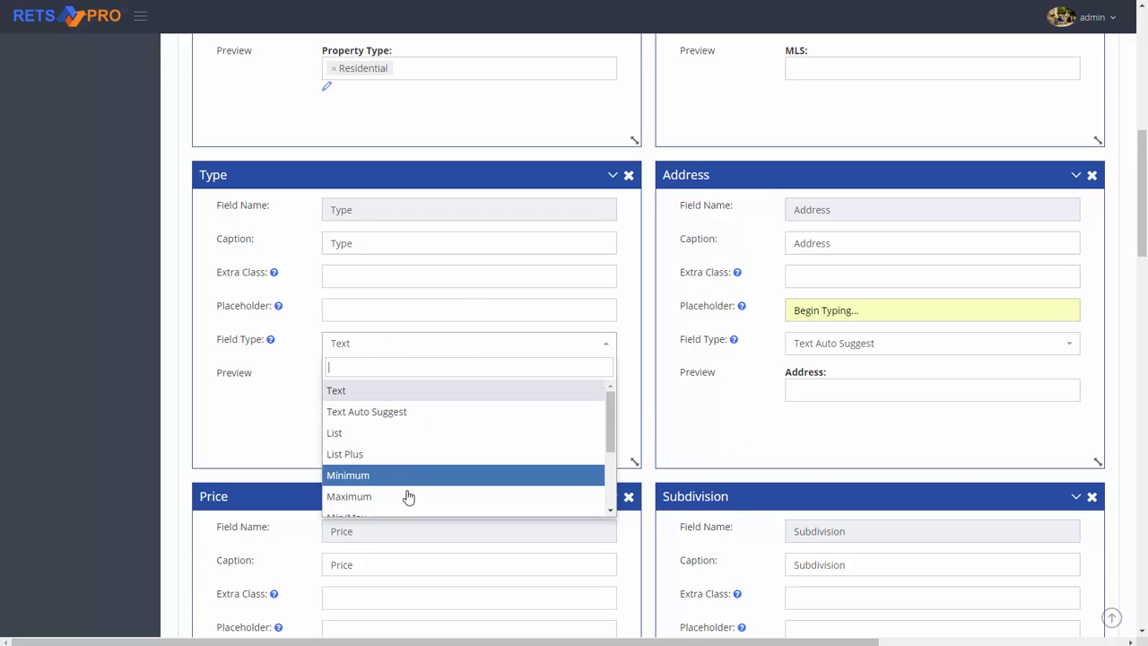
{"action": "scroll", "coordinate": [404, 477], "scroll_direction": "down", "scroll_amount": 3}
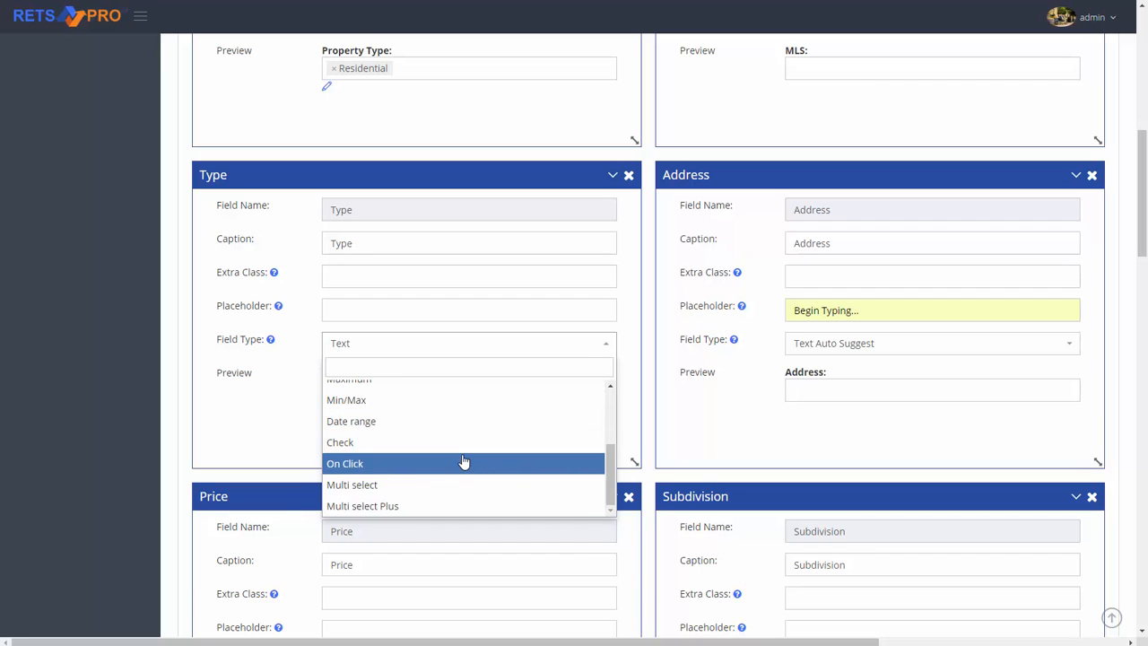
{"action": "left_click", "coordinate": [405, 484]}
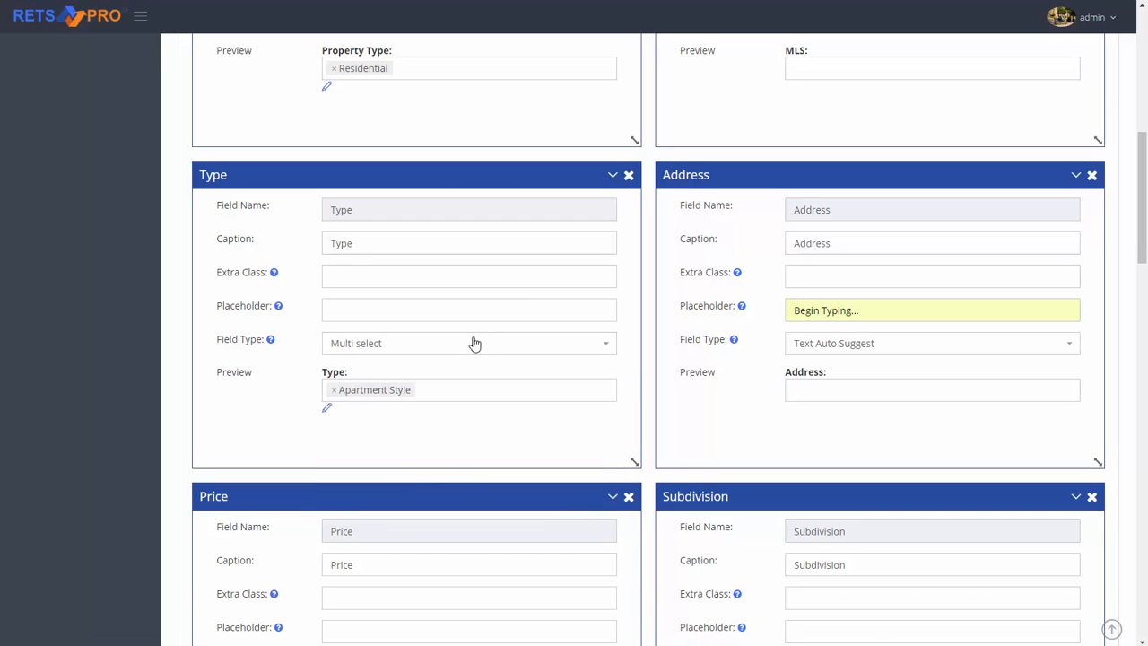
{"action": "left_click", "coordinate": [443, 349]}
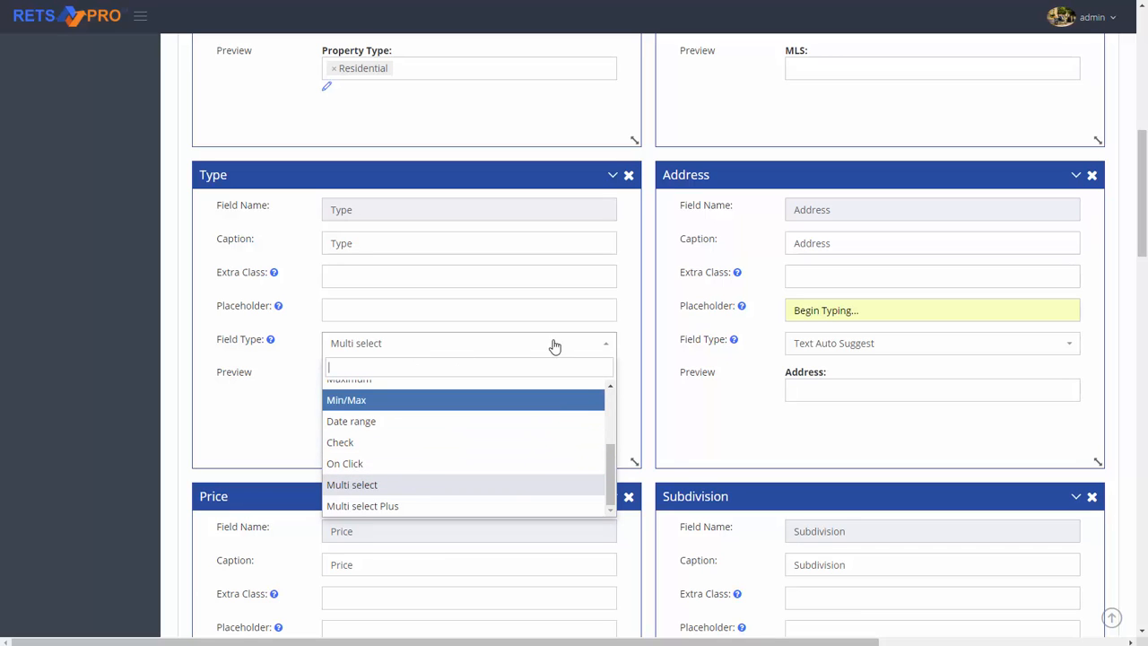
{"action": "mouse_move", "coordinate": [608, 465]}
{"action": "left_mouse_down"}
{"action": "mouse_move", "coordinate": [612, 421]}
{"action": "mouse_move", "coordinate": [608, 486]}
{"action": "mouse_move", "coordinate": [611, 412]}
{"action": "mouse_move", "coordinate": [609, 484]}
{"action": "left_mouse_up"}
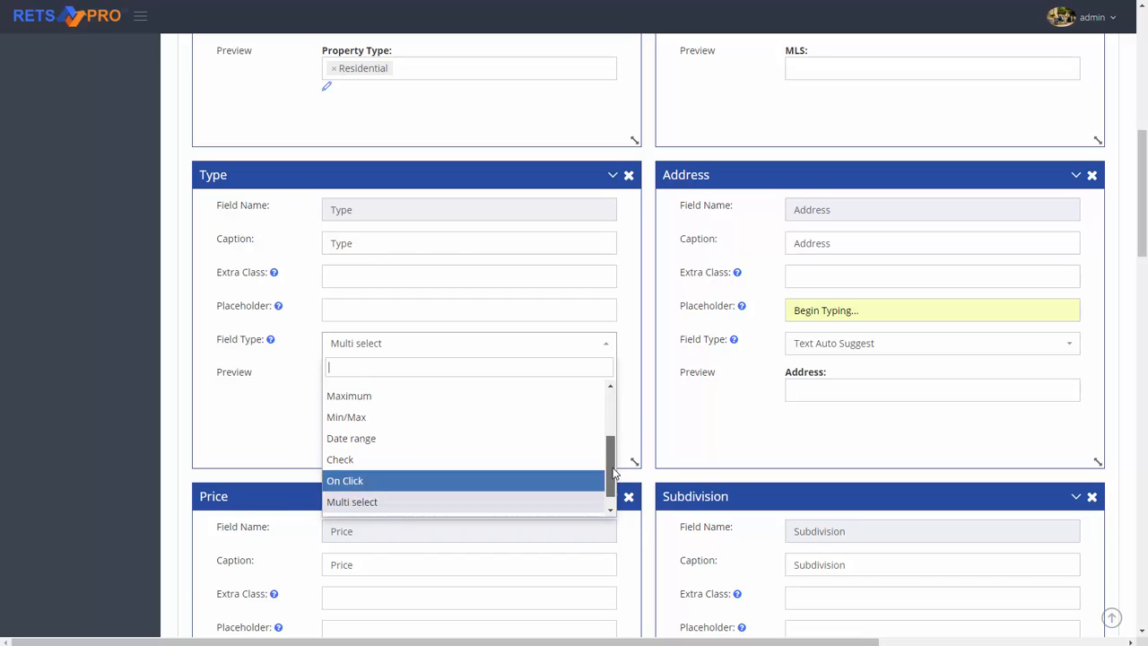
{"action": "left_click", "coordinate": [288, 433]}
- Read the Price field's placeholder help and copy its example "Min-Price~Max-Price" into the Price placeholder
{"action": "scroll", "coordinate": [909, 443], "scroll_direction": "down", "scroll_amount": 2}
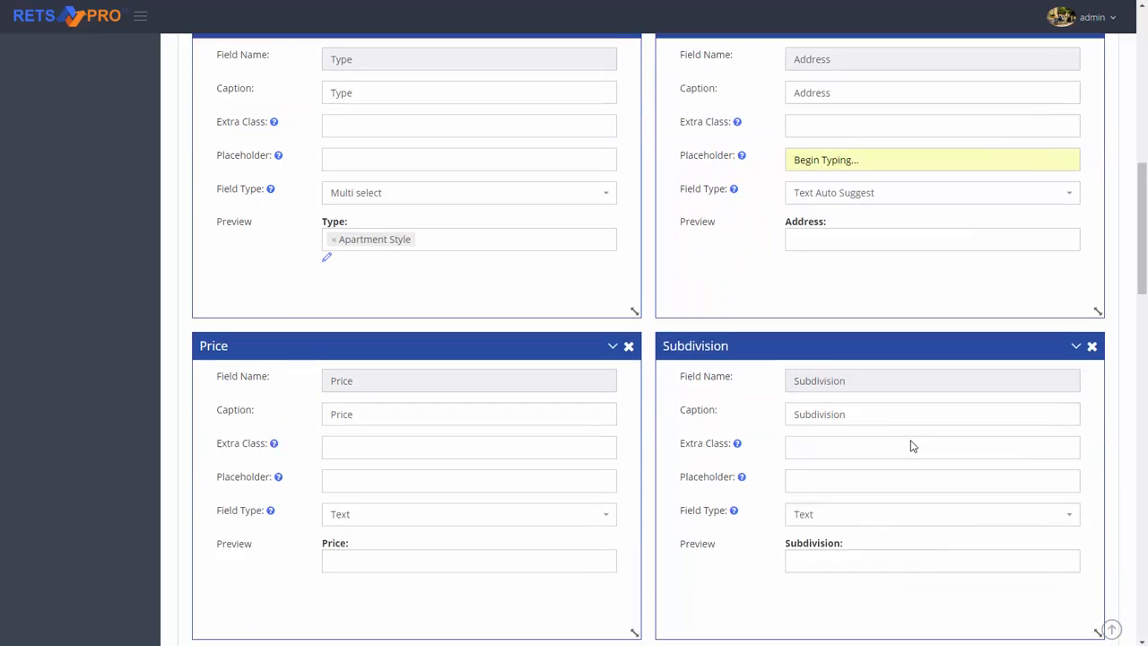
{"action": "scroll", "coordinate": [901, 435], "scroll_direction": "down", "scroll_amount": 1}
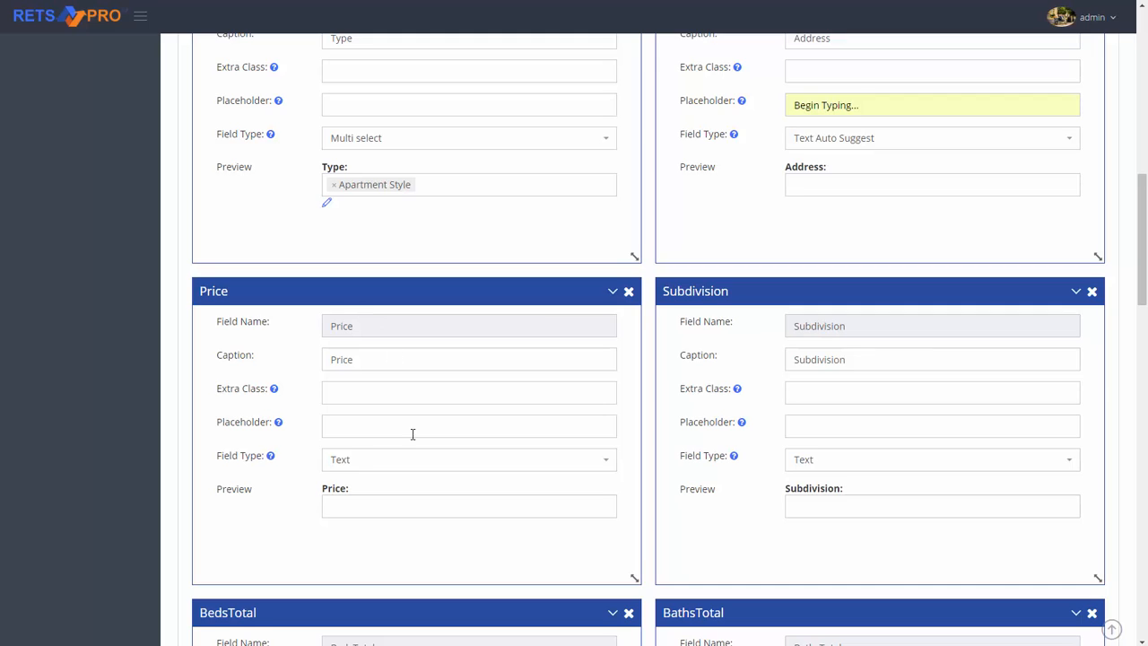
{"action": "scroll", "coordinate": [413, 438], "scroll_direction": "down", "scroll_amount": 1}
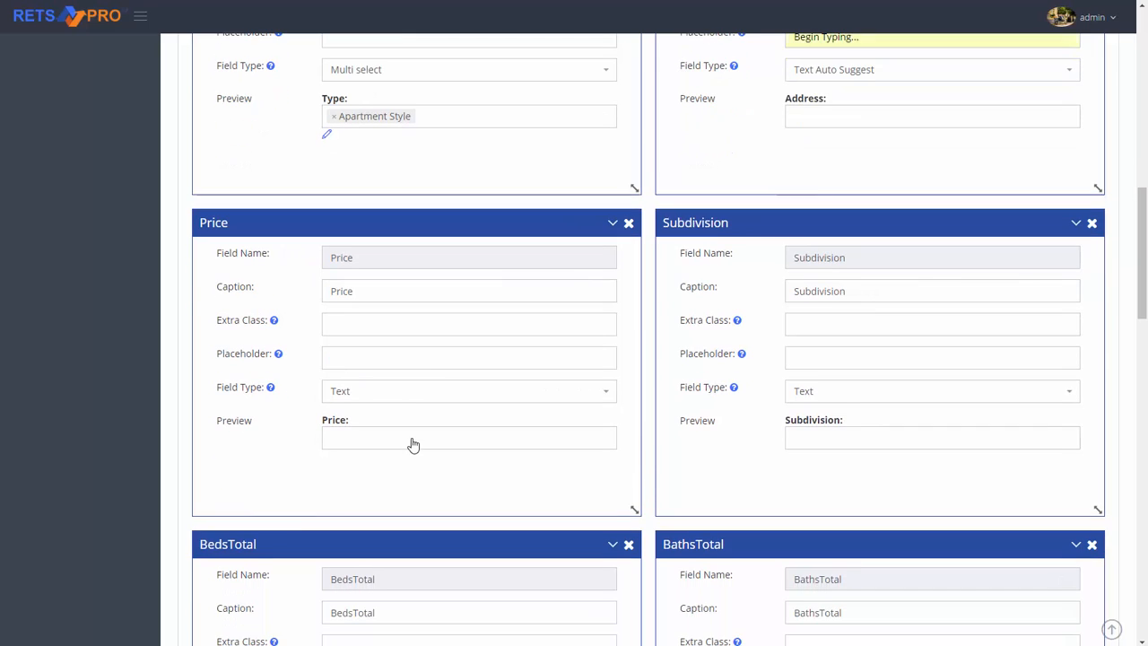
{"action": "left_click", "coordinate": [354, 398]}
{"action": "scroll", "coordinate": [384, 517], "scroll_direction": "down", "scroll_amount": 2}
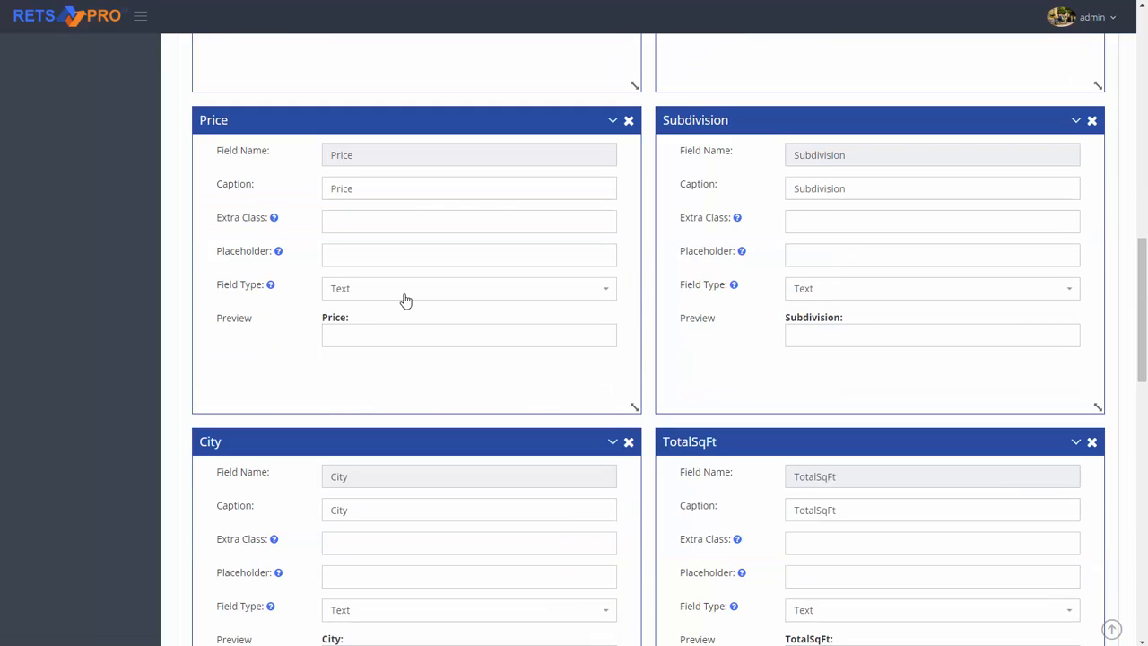
{"action": "left_click", "coordinate": [270, 286]}
{"action": "left_click", "coordinate": [270, 286]}
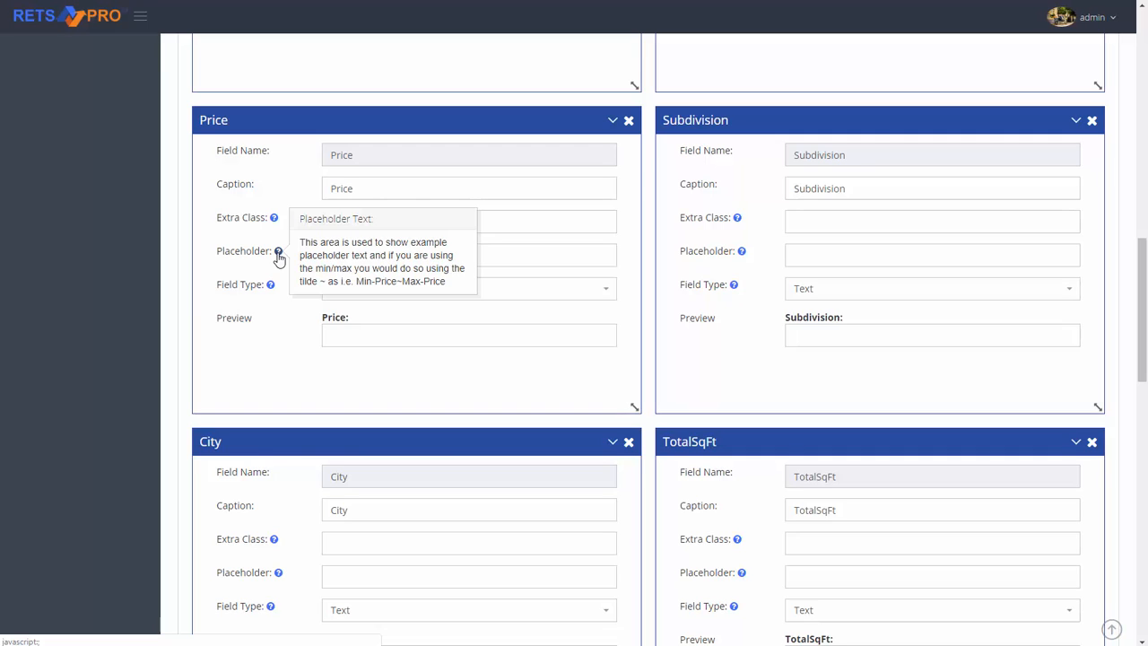
{"action": "left_click_drag", "start_coordinate": [356, 282], "coordinate": [584, 260]}
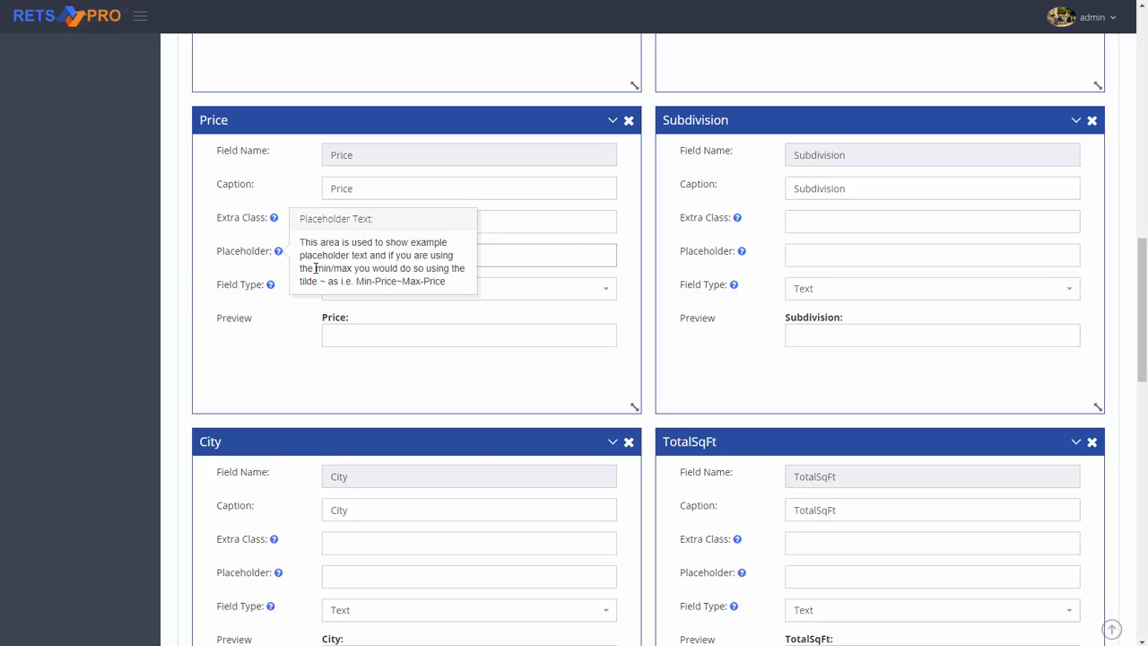
{"action": "left_click", "coordinate": [279, 252]}
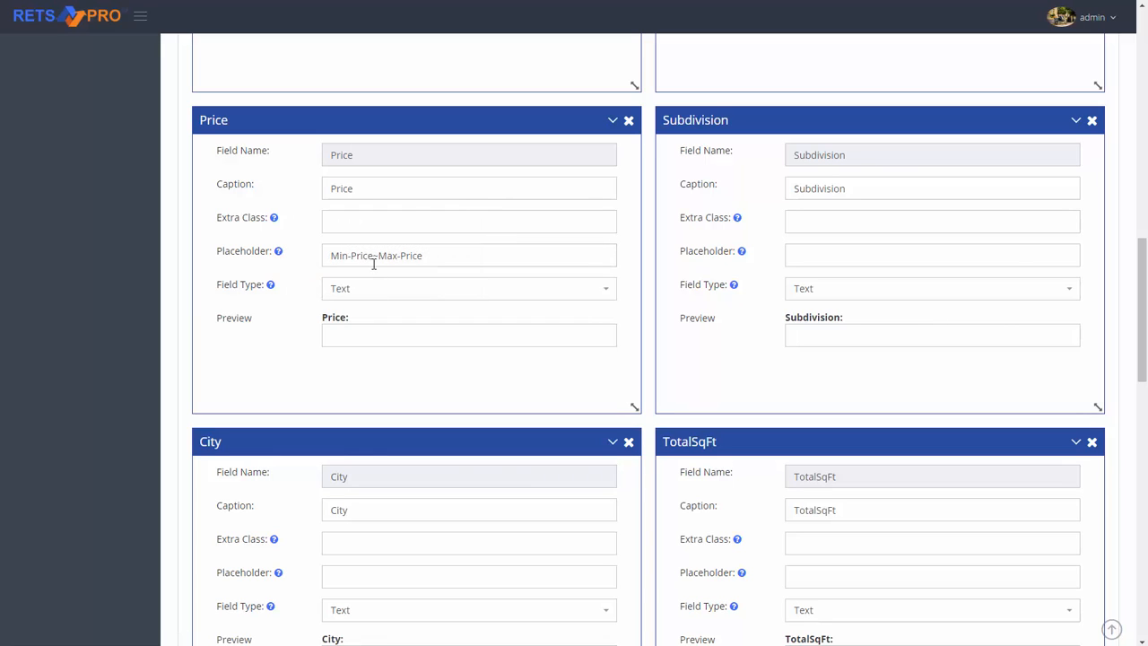
- Change the field type of Price to Min/Max
{"action": "left_click", "coordinate": [355, 292]}
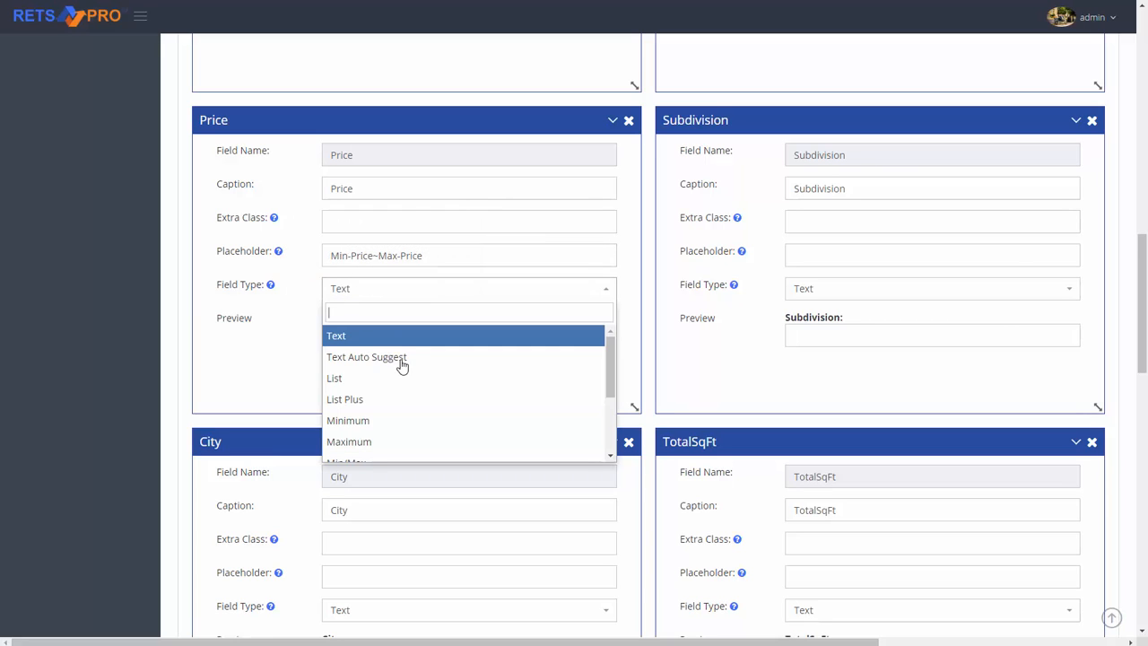
{"action": "scroll", "coordinate": [385, 431], "scroll_direction": "down", "scroll_amount": 2}
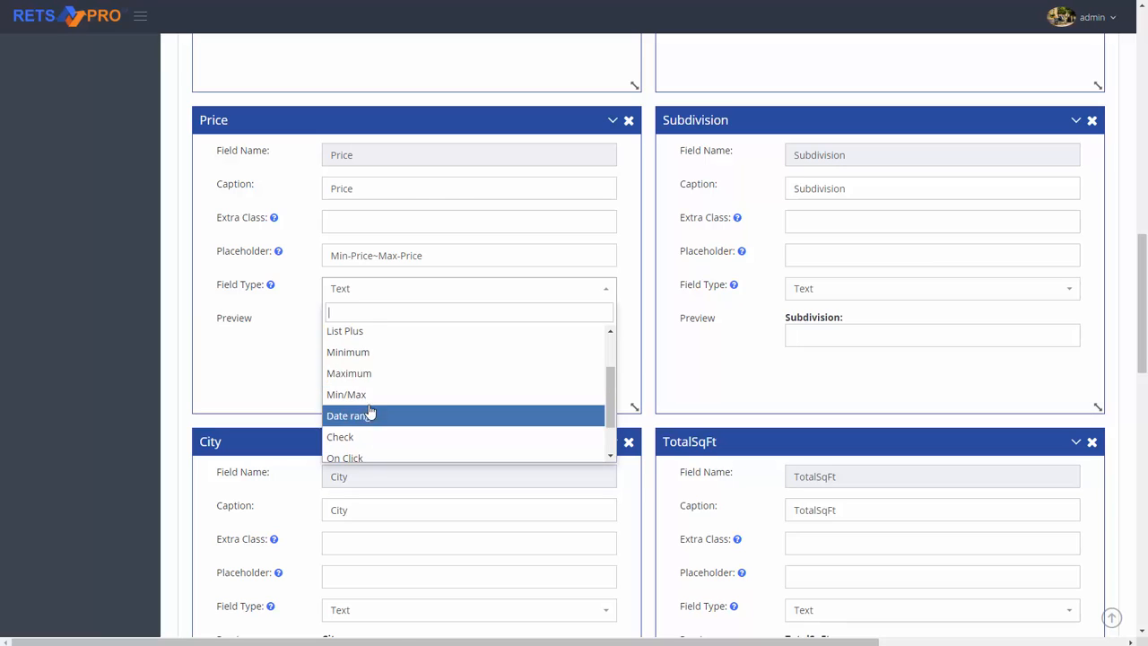
{"action": "left_click", "coordinate": [368, 413]}
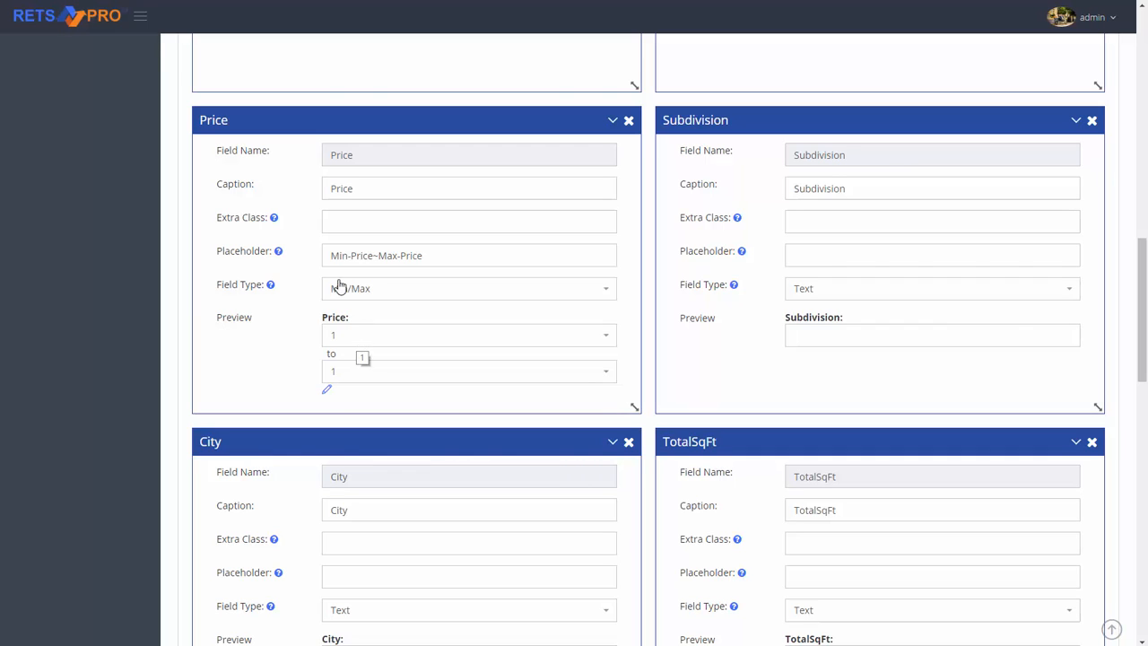
- Examine how the tilde in the Price placeholder separates the minimum and maximum texts for the two preview lists
{"action": "left_click_drag", "start_coordinate": [371, 255], "coordinate": [331, 255]}
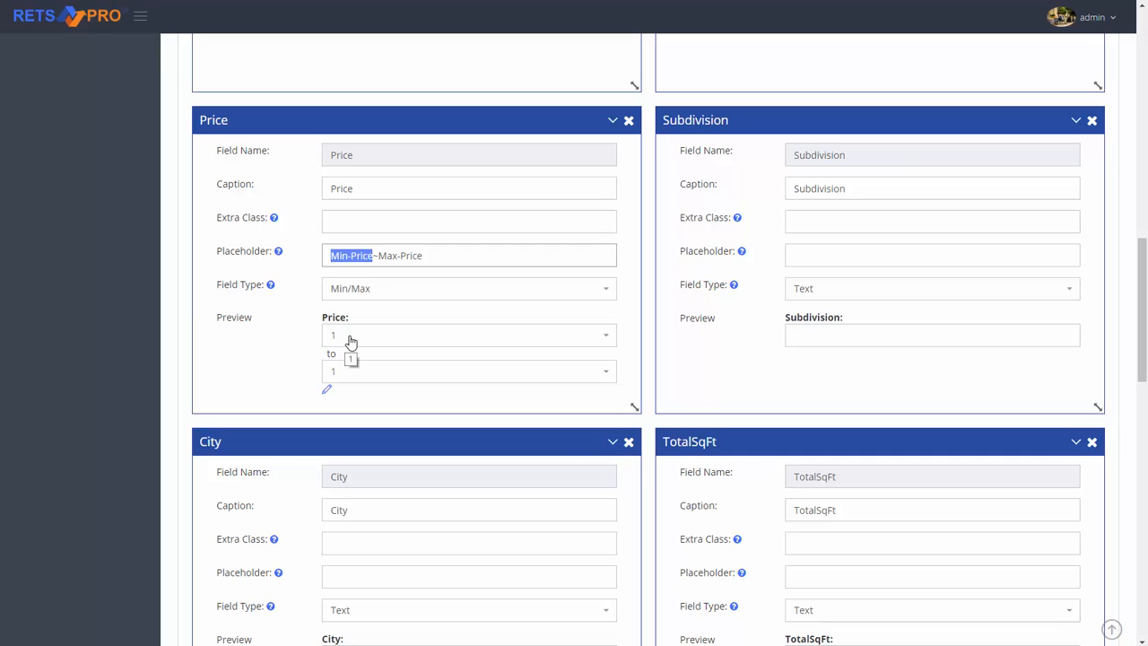
{"action": "left_click_drag", "start_coordinate": [379, 255], "coordinate": [422, 256]}
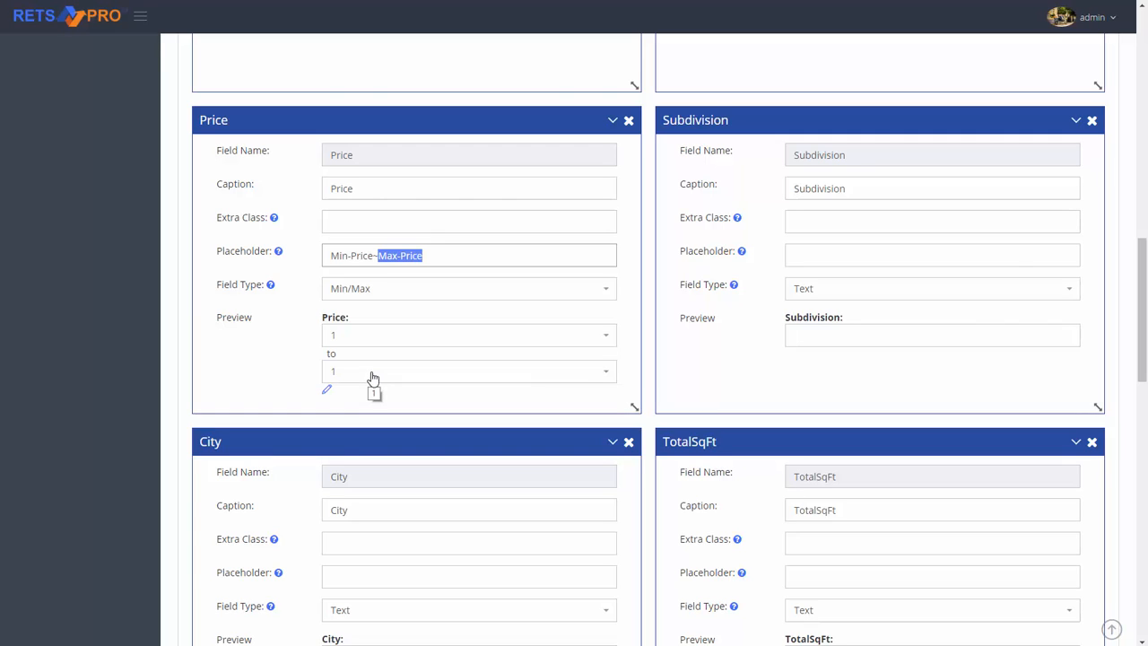
{"action": "left_click", "coordinate": [377, 258]}
{"action": "left_click_drag", "start_coordinate": [373, 257], "coordinate": [378, 260]}
{"action": "left_click", "coordinate": [283, 256]}
{"action": "mouse_move", "coordinate": [278, 253]}
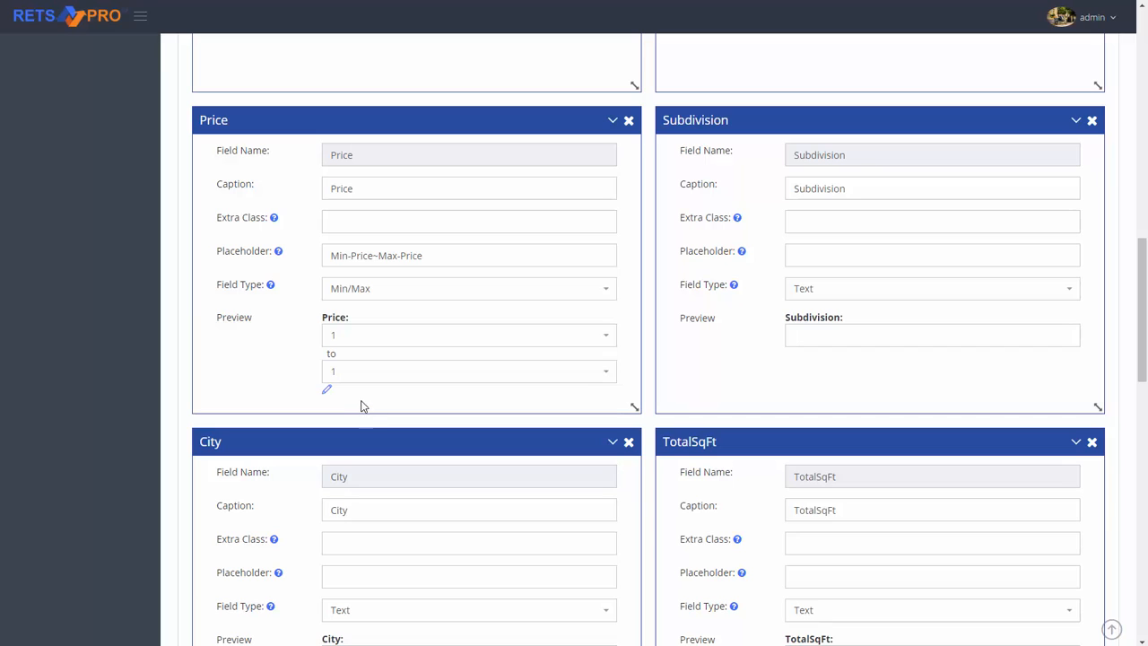
- Open the option values of the Price field and enlarge the editor and both value lists
{"action": "left_click", "coordinate": [328, 391]}
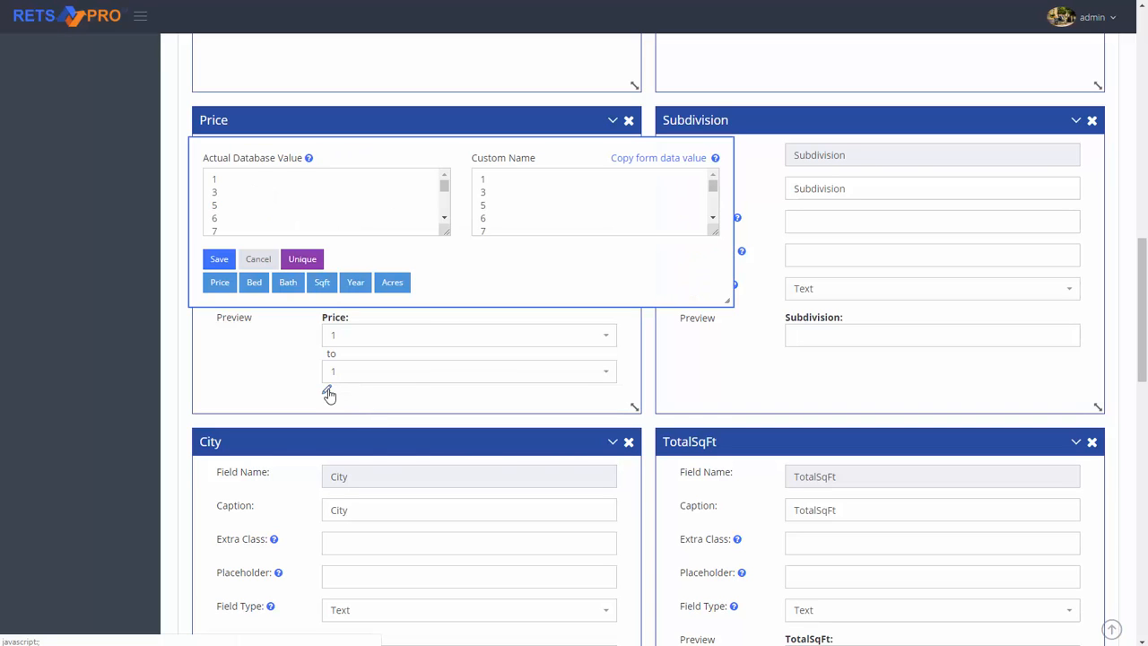
{"action": "left_click_drag", "start_coordinate": [727, 326], "coordinate": [874, 619]}
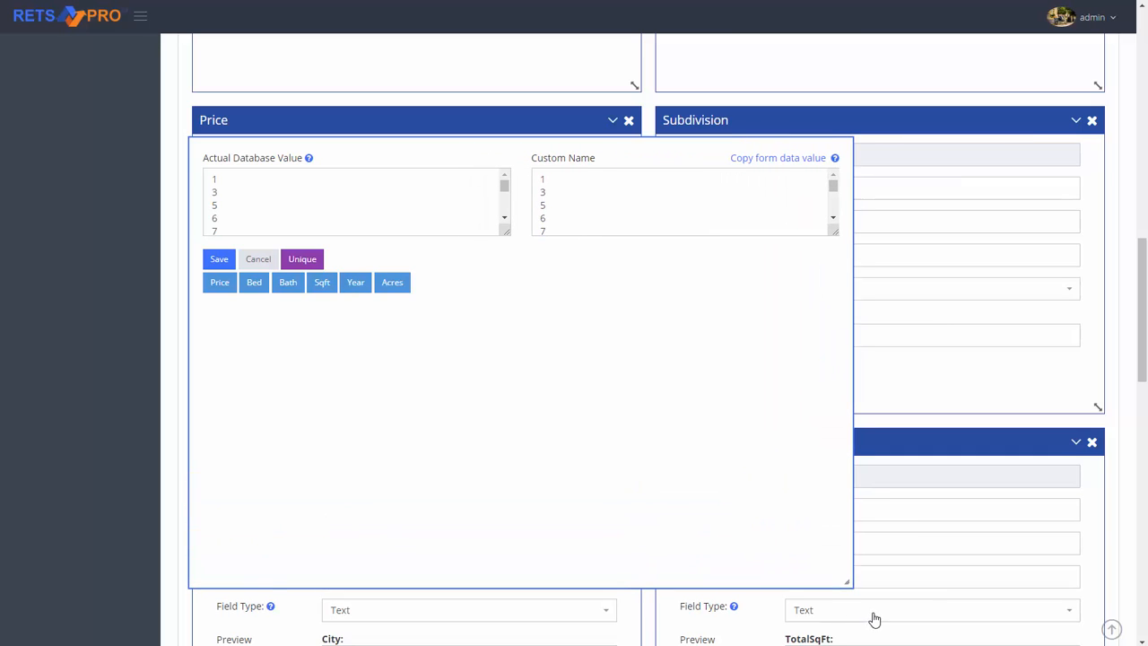
{"action": "left_click_drag", "start_coordinate": [464, 146], "coordinate": [466, 56]}
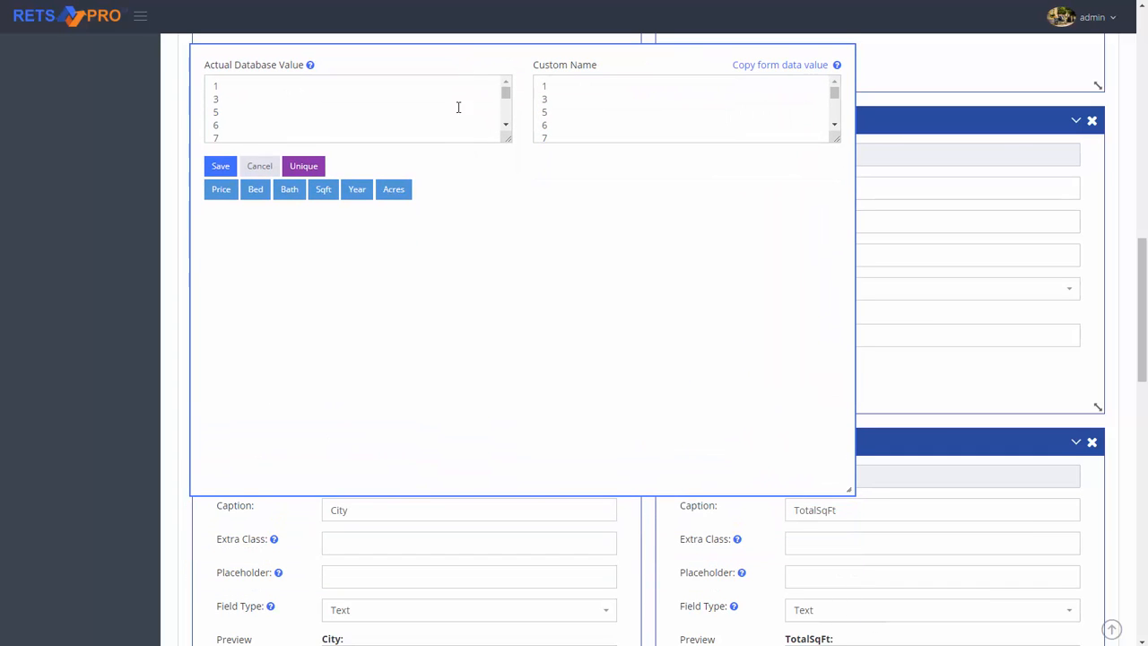
{"action": "left_click_drag", "start_coordinate": [508, 138], "coordinate": [529, 408]}
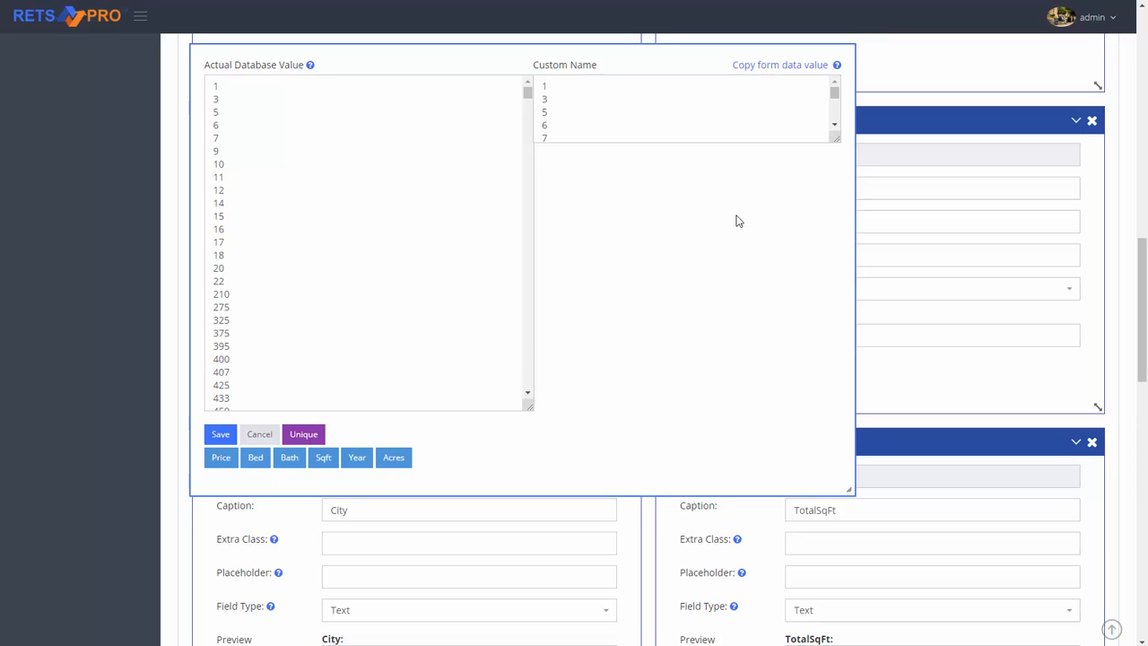
{"action": "left_click_drag", "start_coordinate": [834, 141], "coordinate": [847, 415]}
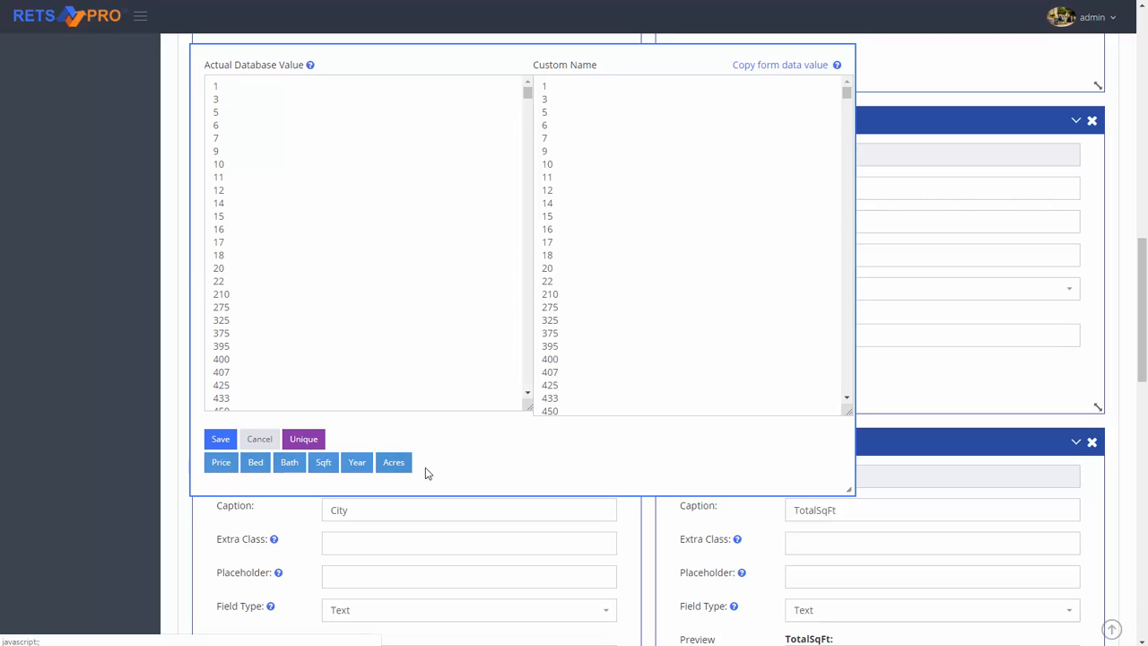
- Fill the actual database values with the Price preset and copy them into the custom names
{"action": "left_click", "coordinate": [223, 468]}
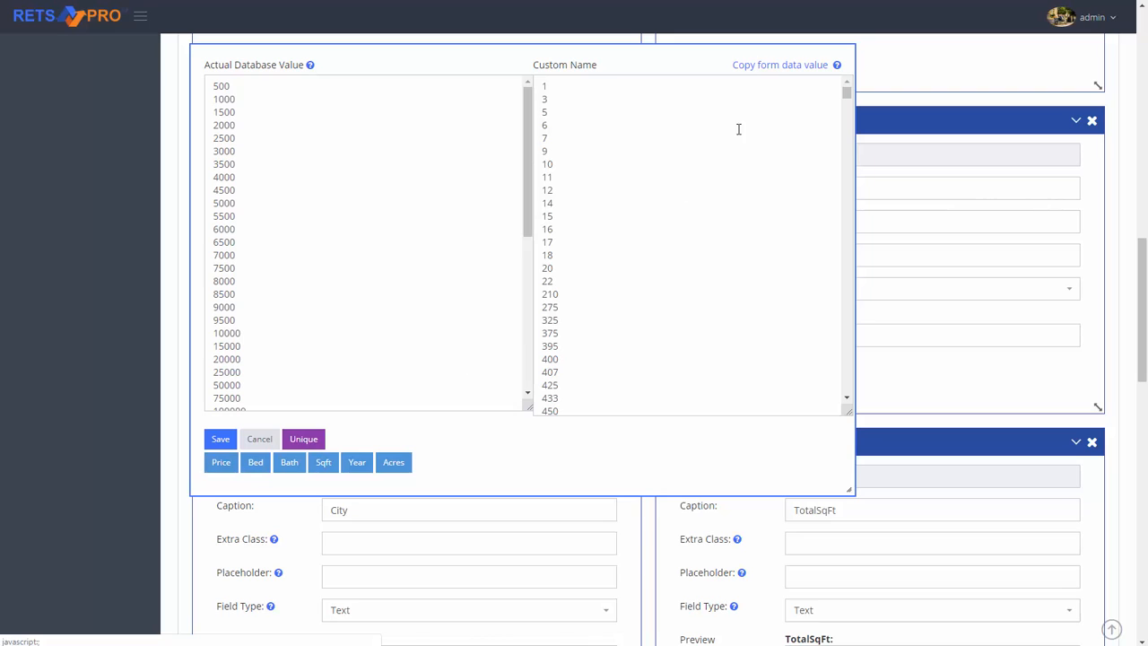
{"action": "left_click", "coordinate": [768, 66]}
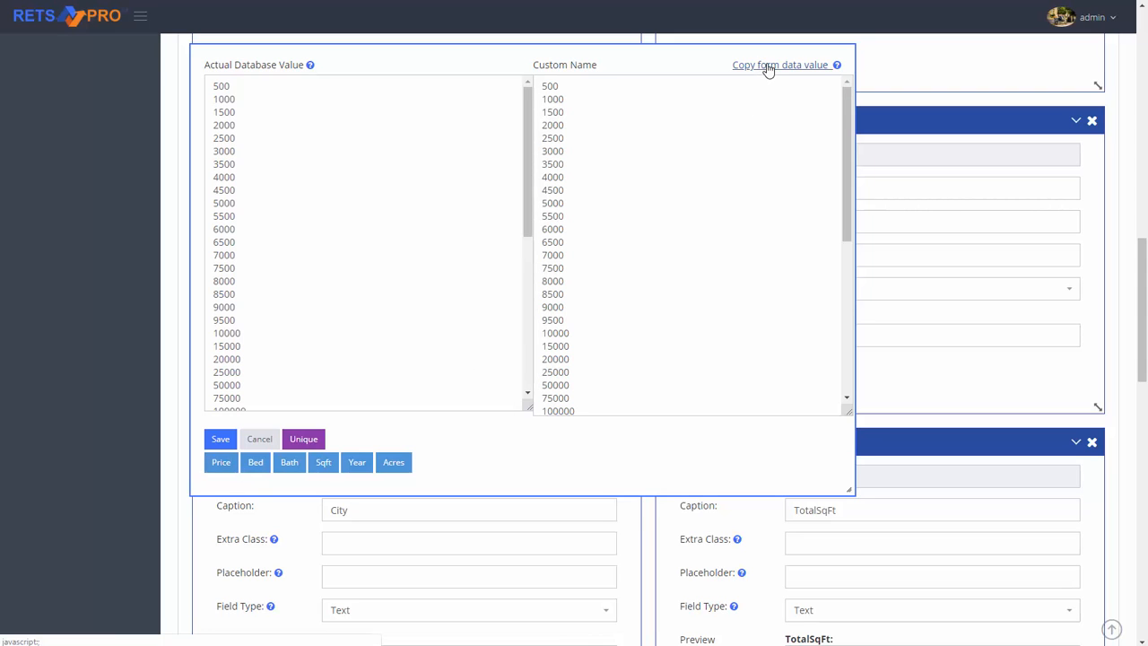
{"action": "scroll", "coordinate": [403, 173], "scroll_direction": "down", "scroll_amount": 1}
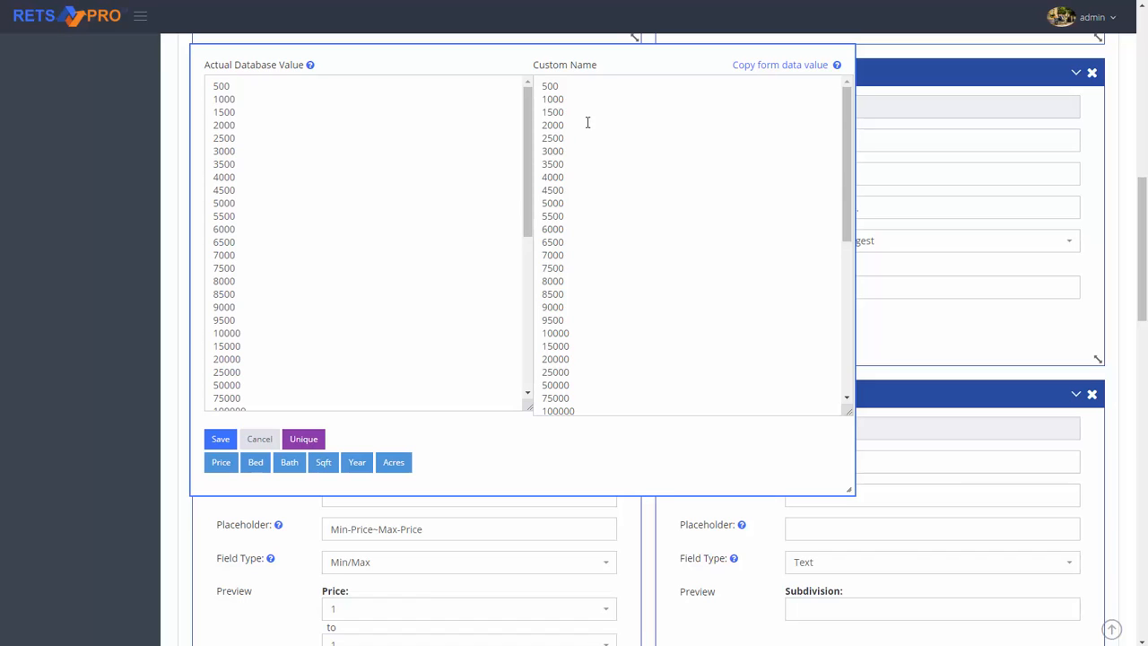
- Change the custom name of the 1000 option to $1,000 and look through the remaining custom names
{"action": "left_click", "coordinate": [554, 164]}
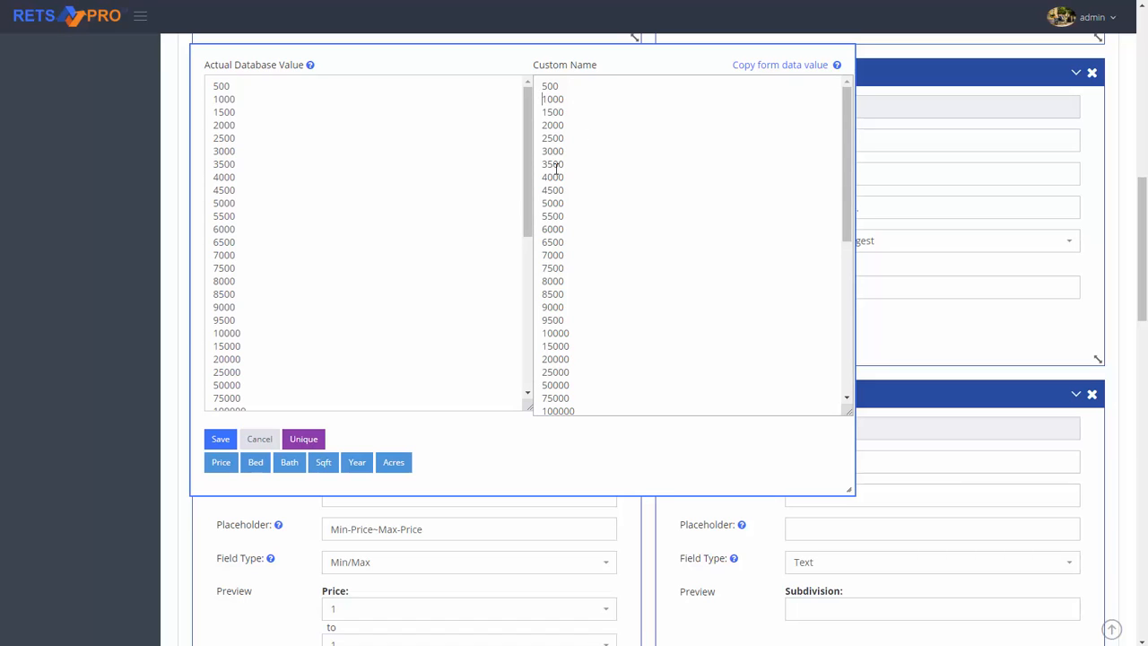
{"action": "type", "text": "$"}
{"action": "left_click", "coordinate": [554, 103]}
{"action": "type", "text": ","}
{"action": "left_click_drag", "start_coordinate": [573, 100], "coordinate": [541, 100]}
{"action": "scroll", "coordinate": [627, 169], "scroll_direction": "down", "scroll_amount": 4}
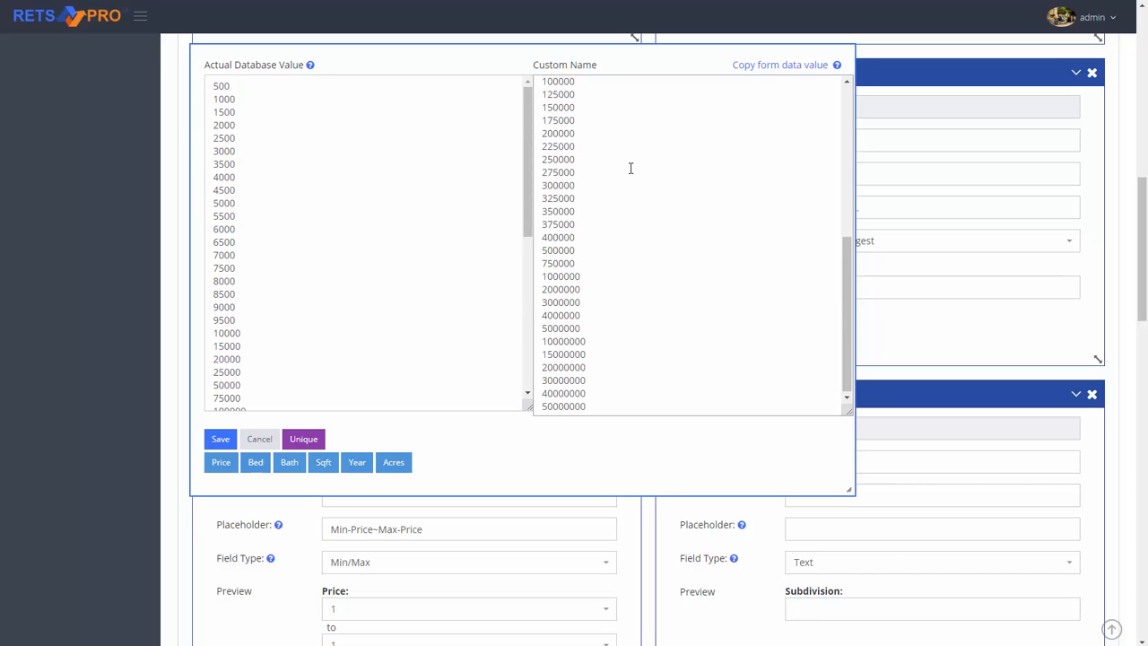
{"action": "scroll", "coordinate": [631, 169], "scroll_direction": "up", "scroll_amount": 4}
{"action": "scroll", "coordinate": [631, 173], "scroll_direction": "up", "scroll_amount": 2}
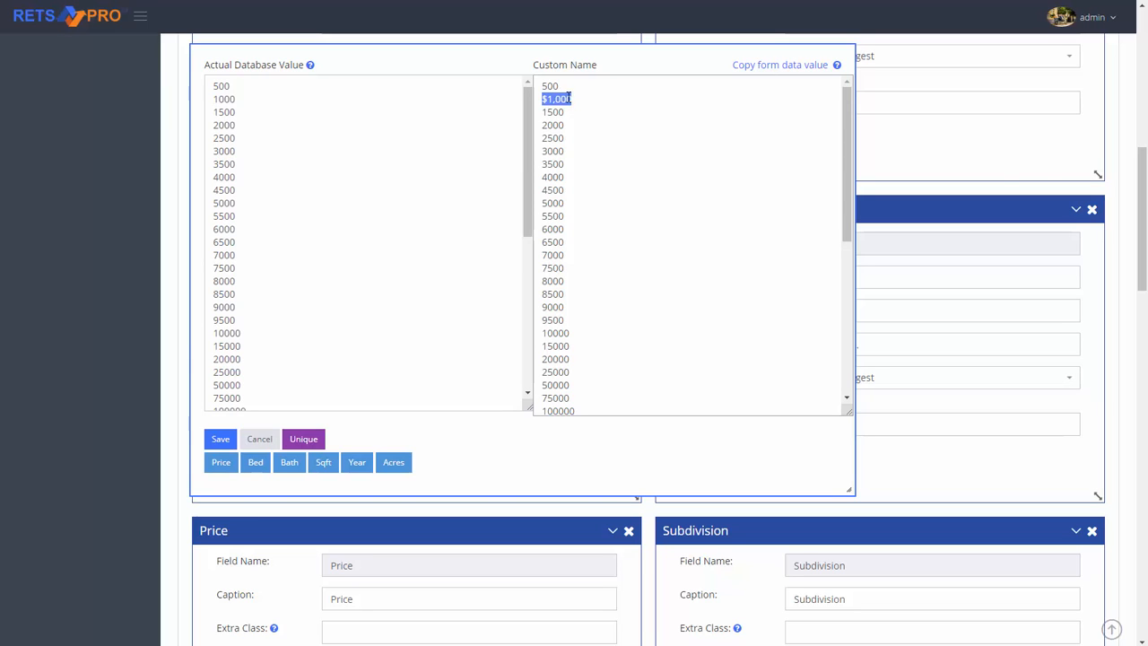
{"action": "left_click", "coordinate": [599, 101]}
- Try the format $1,000 for the 1000 entry in the actual database values, and remove the added characters again
{"action": "left_click", "coordinate": [214, 99]}
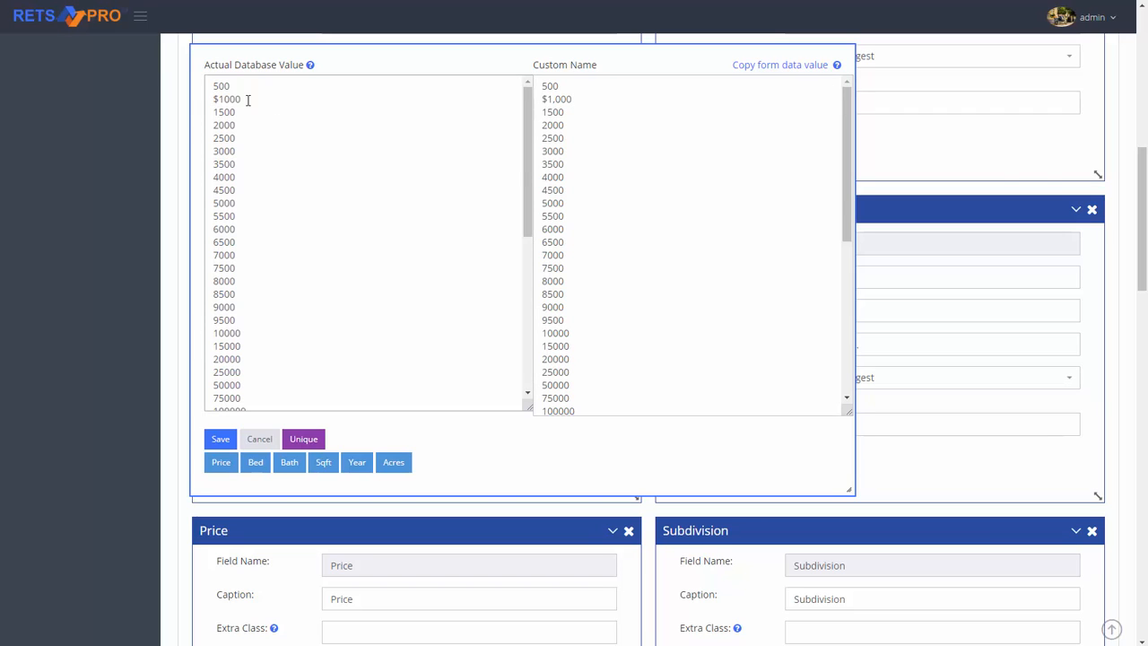
{"action": "type", "text": ","}
{"action": "triple_click", "coordinate": [251, 100]}
{"action": "left_click", "coordinate": [227, 101]}
{"action": "key", "text": "BackSpace"}
{"action": "left_click", "coordinate": [222, 100]}
{"action": "key", "text": "BackSpace"}
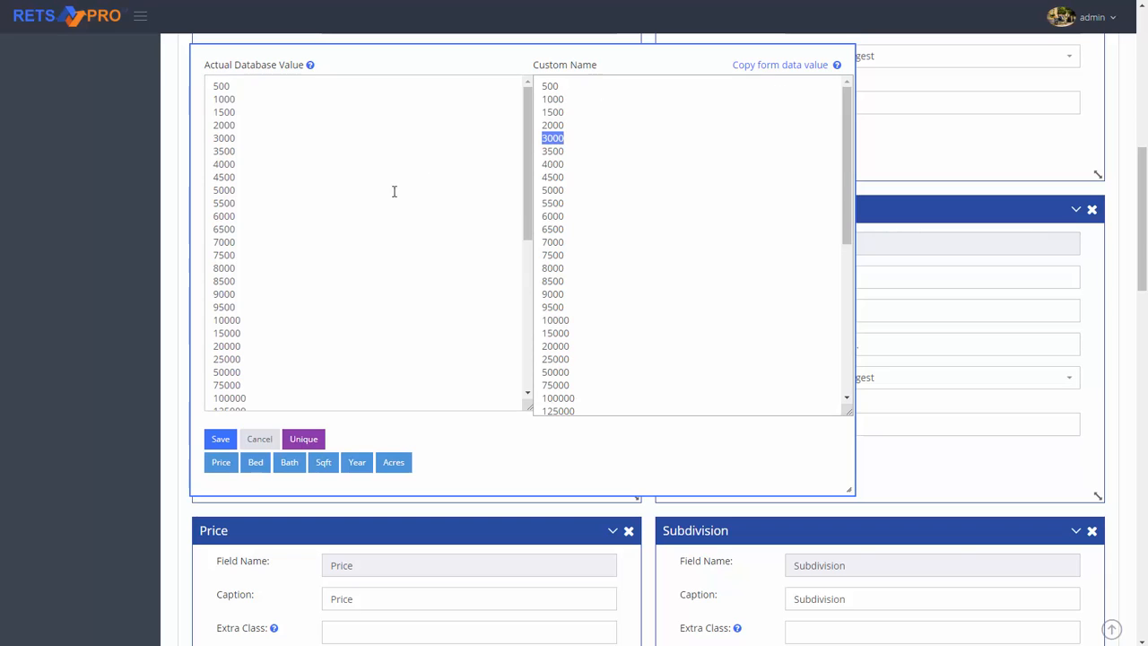
- Reload the Price preset into the actual database values and save the Price options
{"action": "left_click", "coordinate": [222, 464]}
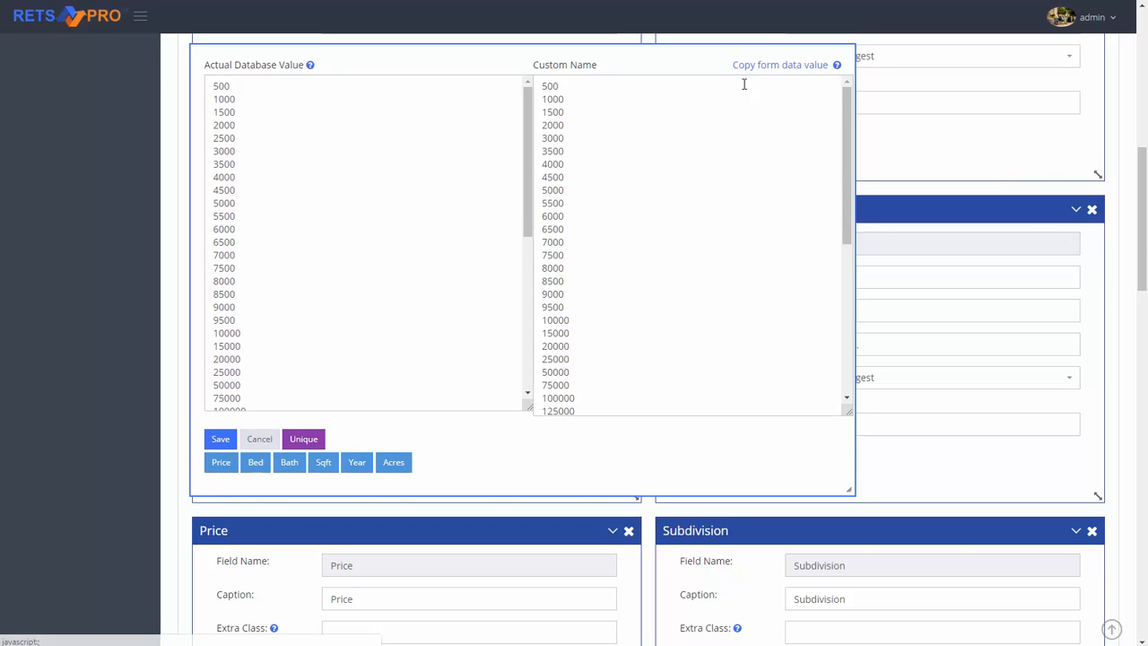
{"action": "left_click", "coordinate": [221, 438]}
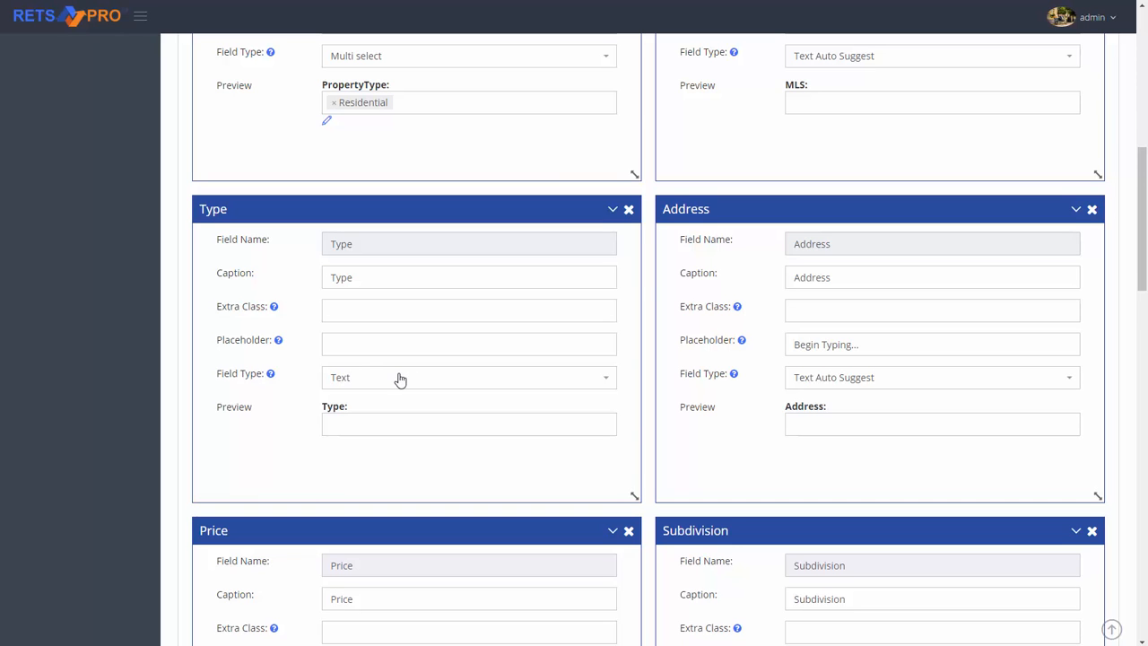
- Narrow the BedsTotal box to about half its width
{"action": "scroll", "coordinate": [400, 375], "scroll_direction": "down", "scroll_amount": 7}
{"action": "scroll", "coordinate": [400, 373], "scroll_direction": "down", "scroll_amount": 2}
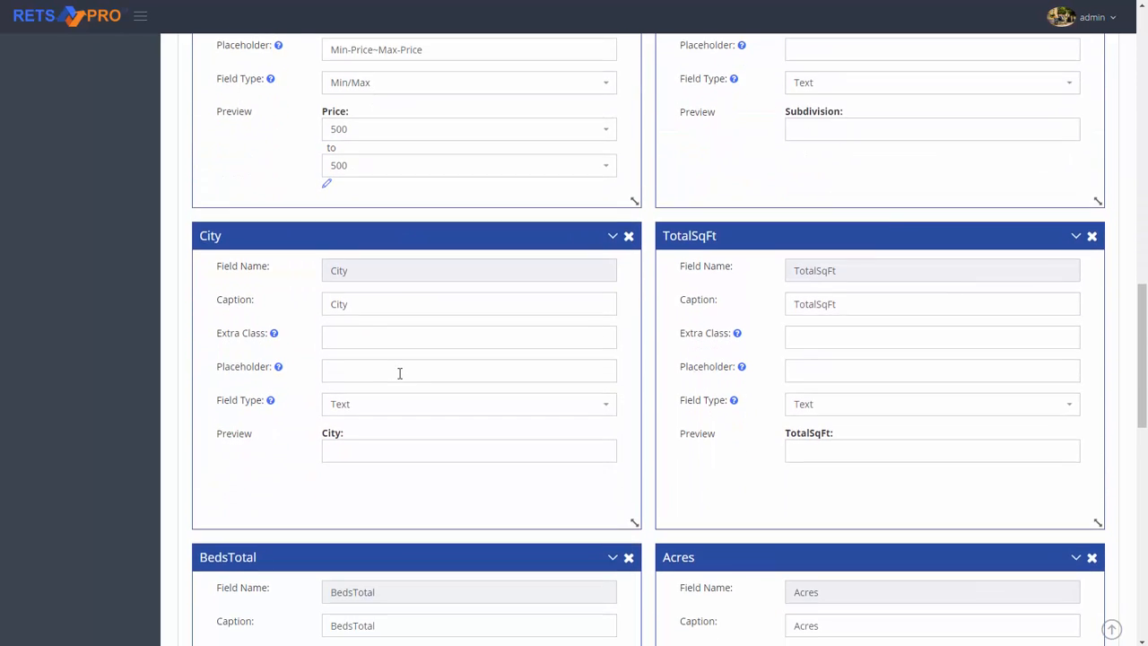
{"action": "scroll", "coordinate": [400, 373], "scroll_direction": "down", "scroll_amount": 3}
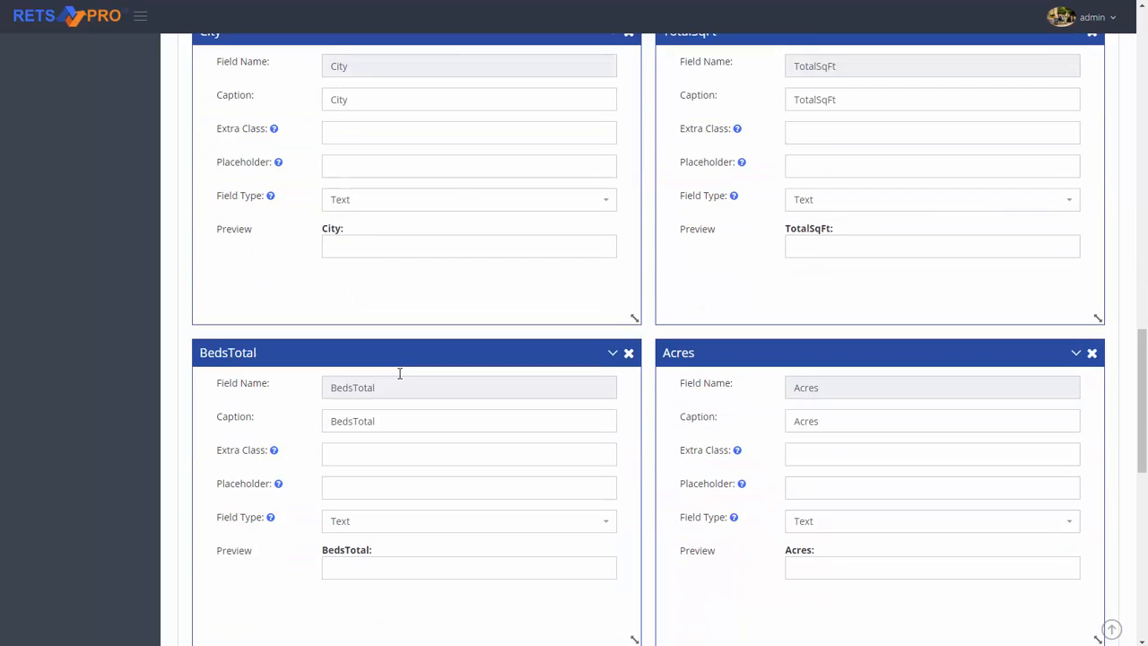
{"action": "scroll", "coordinate": [397, 372], "scroll_direction": "down", "scroll_amount": 2}
{"action": "scroll", "coordinate": [398, 379], "scroll_direction": "down", "scroll_amount": 2}
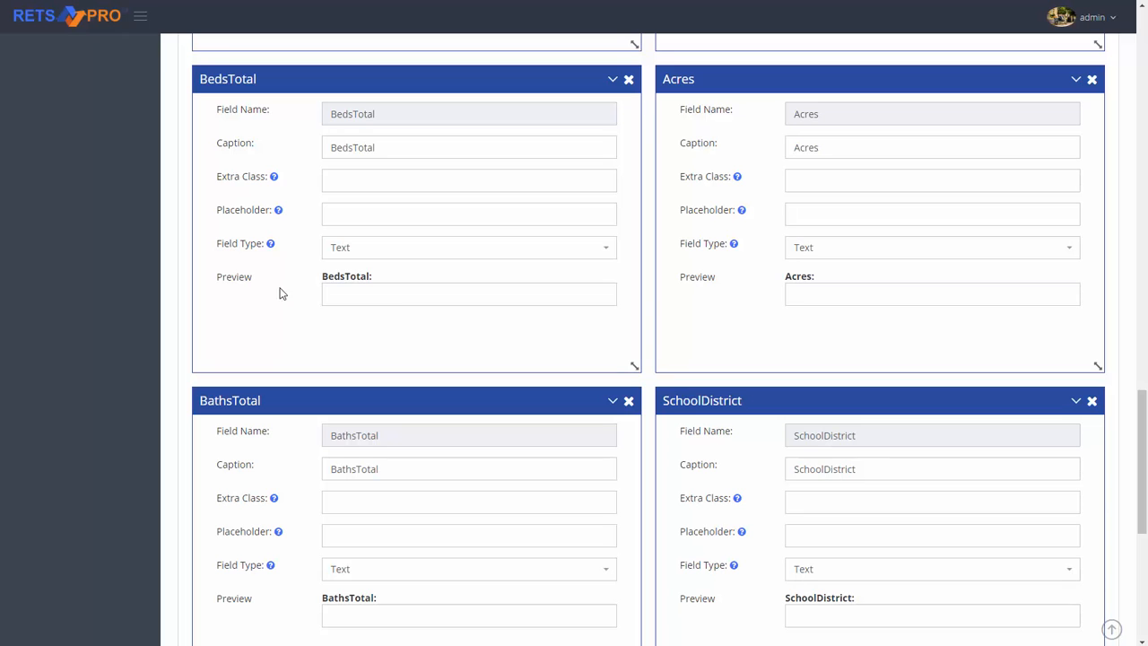
{"action": "scroll", "coordinate": [401, 299], "scroll_direction": "down", "scroll_amount": 1}
{"action": "scroll", "coordinate": [399, 297], "scroll_direction": "up", "scroll_amount": 1}
{"action": "left_click_drag", "start_coordinate": [577, 357], "coordinate": [405, 361]}
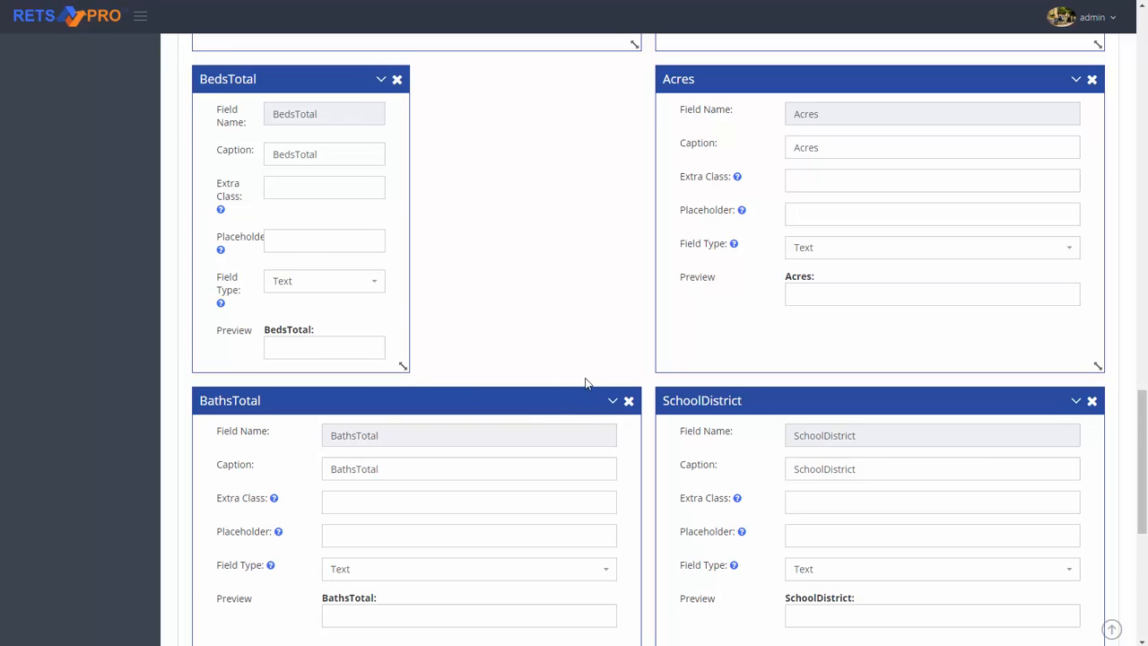
- Narrow the BathsTotal box to about half its width and place it beside BedsTotal, before Acres
{"action": "scroll", "coordinate": [584, 379], "scroll_direction": "down", "scroll_amount": 2}
{"action": "left_click_drag", "start_coordinate": [633, 484], "coordinate": [404, 446]}
{"action": "left_click_drag", "start_coordinate": [388, 190], "coordinate": [528, 84]}
{"action": "scroll", "coordinate": [550, 157], "scroll_direction": "up", "scroll_amount": 1}
{"action": "scroll", "coordinate": [550, 158], "scroll_direction": "up", "scroll_amount": 2}
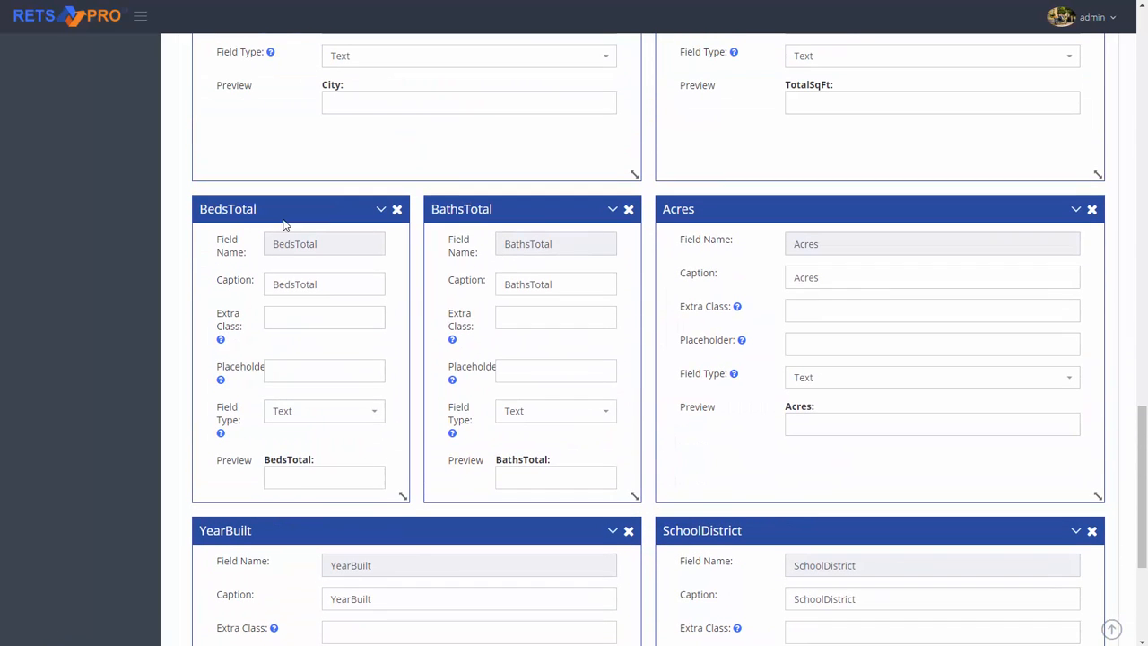
{"action": "mouse_move", "coordinate": [554, 204]}
{"action": "left_mouse_down"}
{"action": "mouse_move", "coordinate": [720, 259]}
{"action": "mouse_move", "coordinate": [871, 171]}
{"action": "mouse_move", "coordinate": [687, 282]}
{"action": "mouse_move", "coordinate": [546, 65]}
{"action": "mouse_move", "coordinate": [740, 162]}
{"action": "mouse_move", "coordinate": [510, 235]}
{"action": "mouse_move", "coordinate": [565, 204]}
{"action": "mouse_move", "coordinate": [549, 217]}
{"action": "left_mouse_up"}
- Set the bed and bath captions to "Beds Total" and "Baths Total" and their placeholders to "Min Beds..." and "Min Baths..."
{"action": "left_click", "coordinate": [297, 284]}
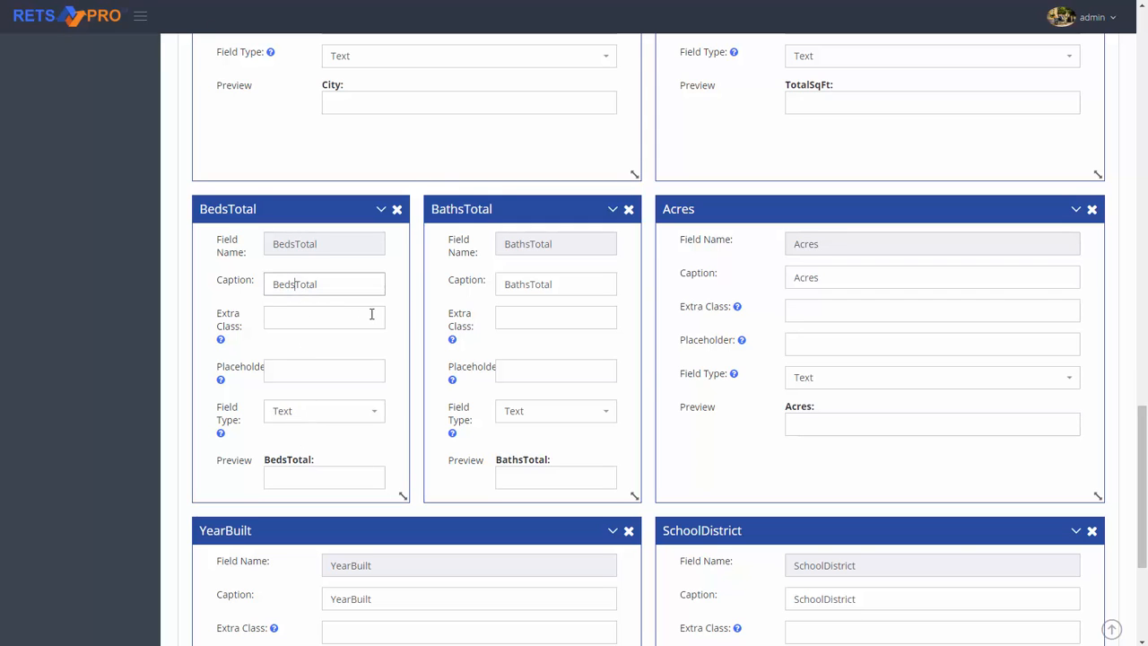
{"action": "left_click", "coordinate": [531, 284]}
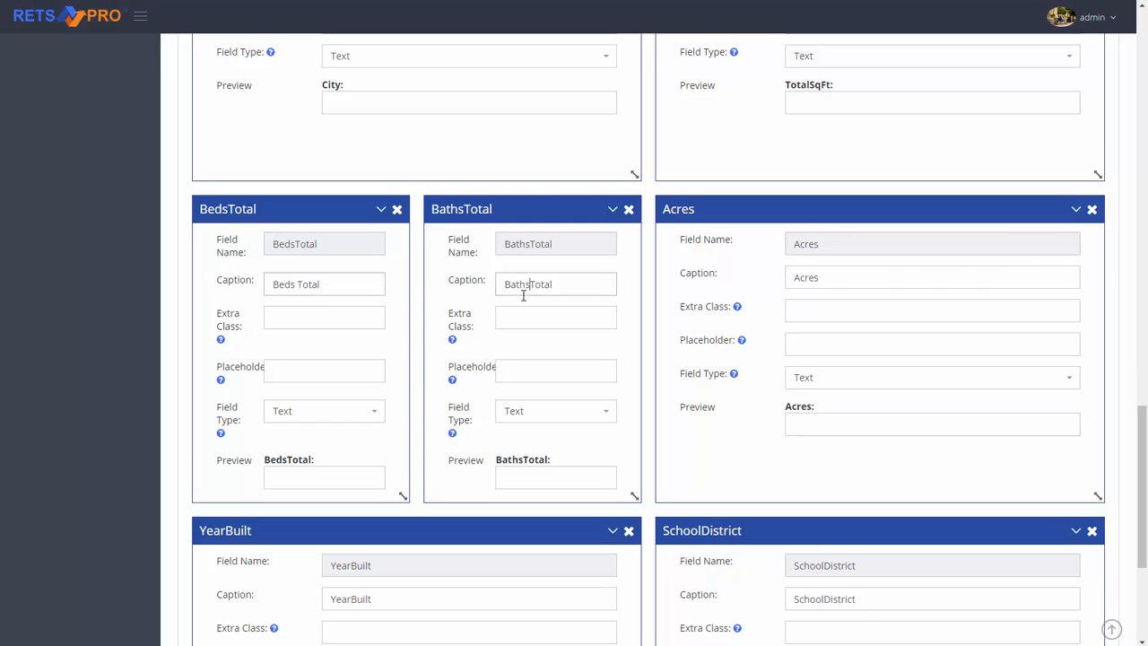
{"action": "left_click", "coordinate": [297, 370]}
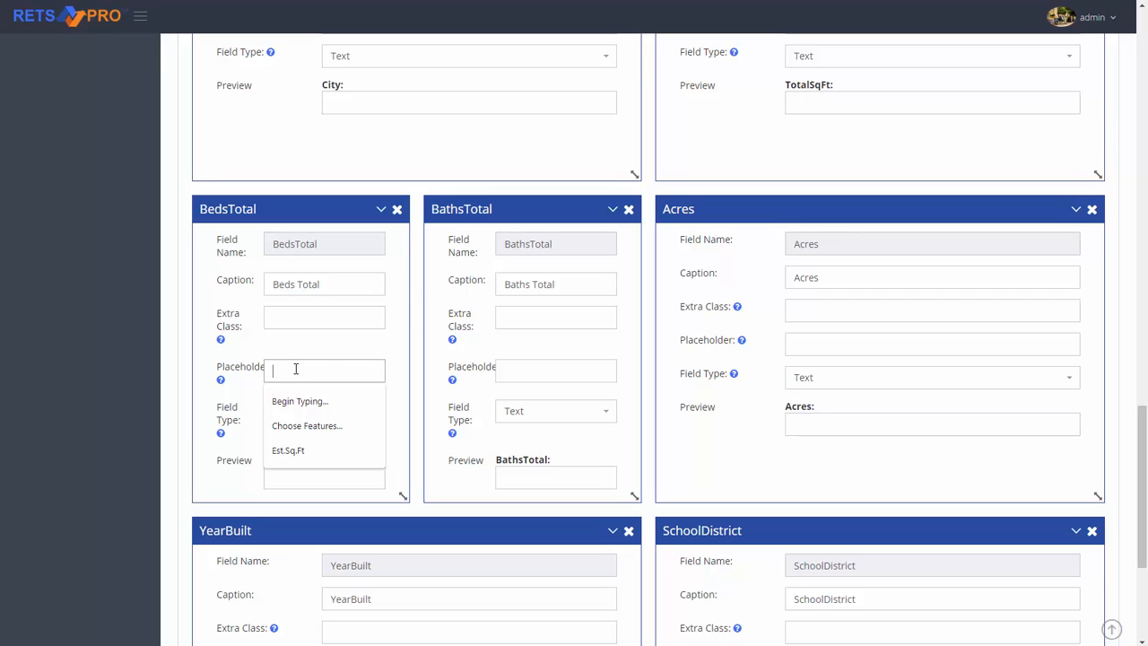
{"action": "type", "text": "Min"}
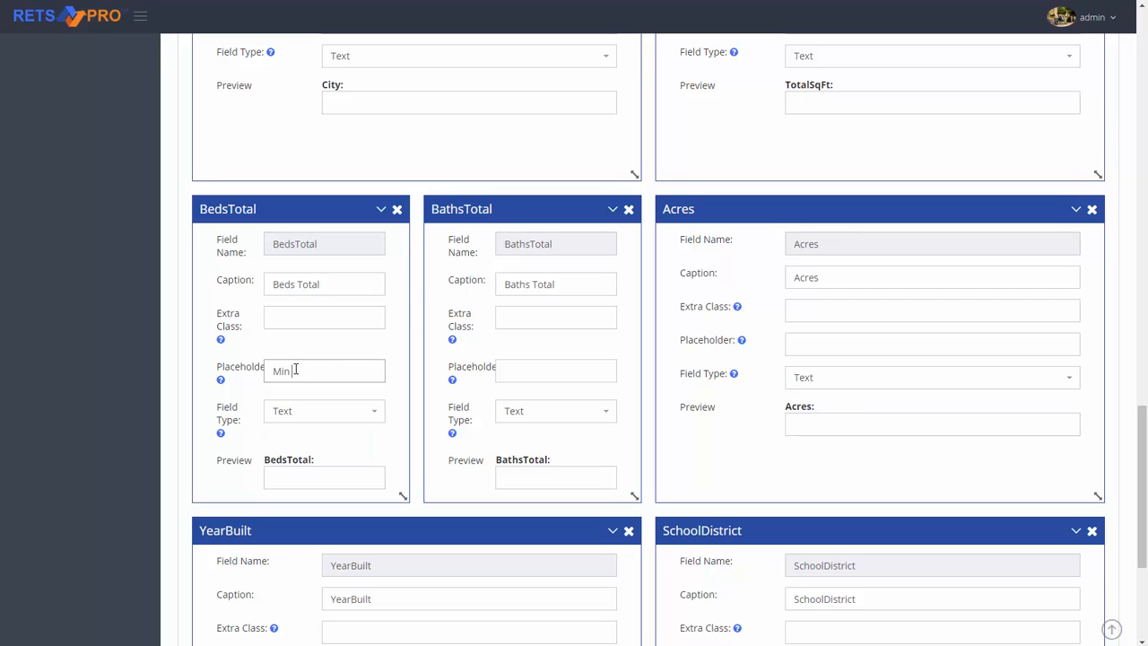
{"action": "type", "text": " Beds..."}
{"action": "left_click", "coordinate": [537, 365]}
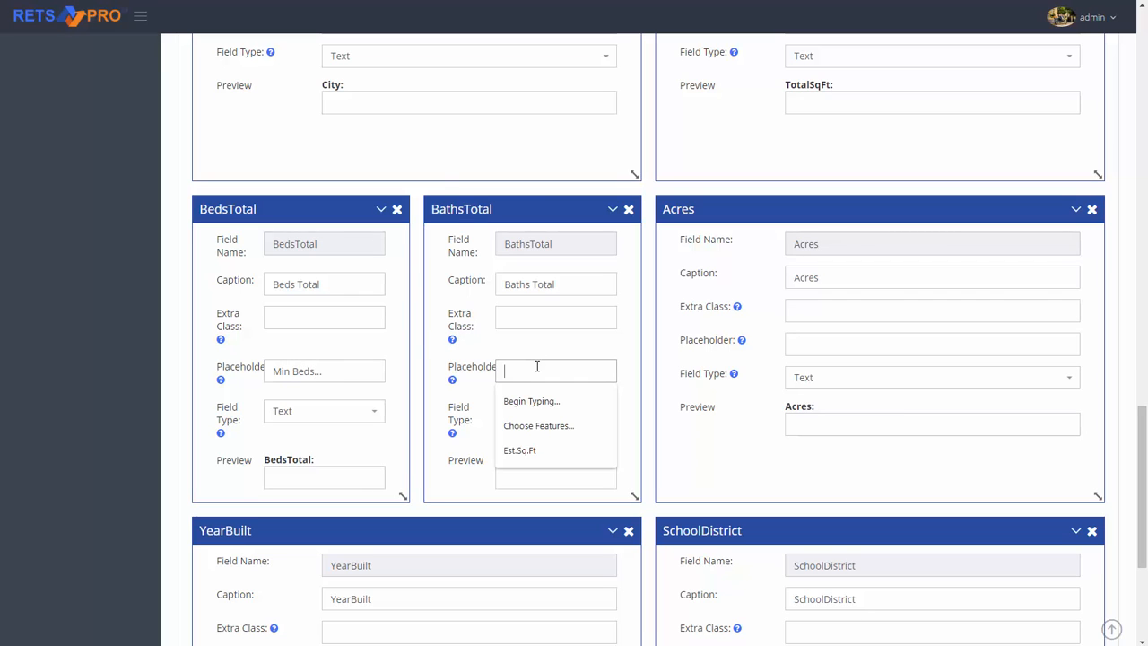
{"action": "type", "text": "Min"}
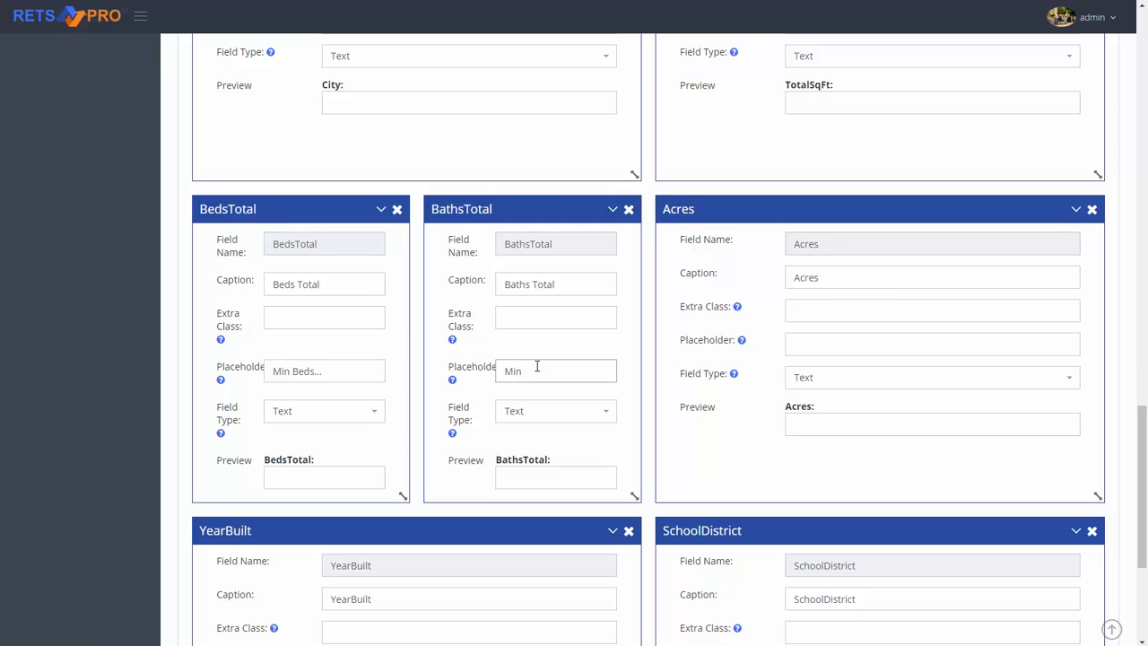
{"action": "type", "text": " Baths..."}
- Change the field type of both BathsTotal and BedsTotal to Minimum
{"action": "left_click", "coordinate": [554, 415]}
{"action": "left_click", "coordinate": [558, 543]}
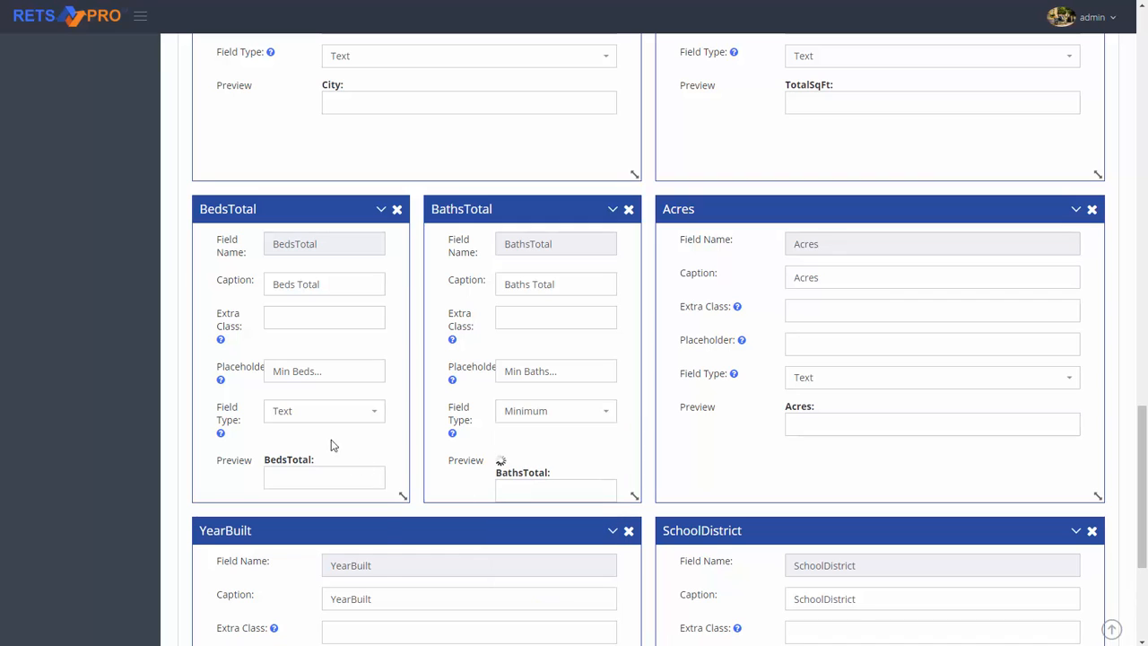
{"action": "left_click", "coordinate": [323, 414]}
{"action": "left_click", "coordinate": [323, 548]}
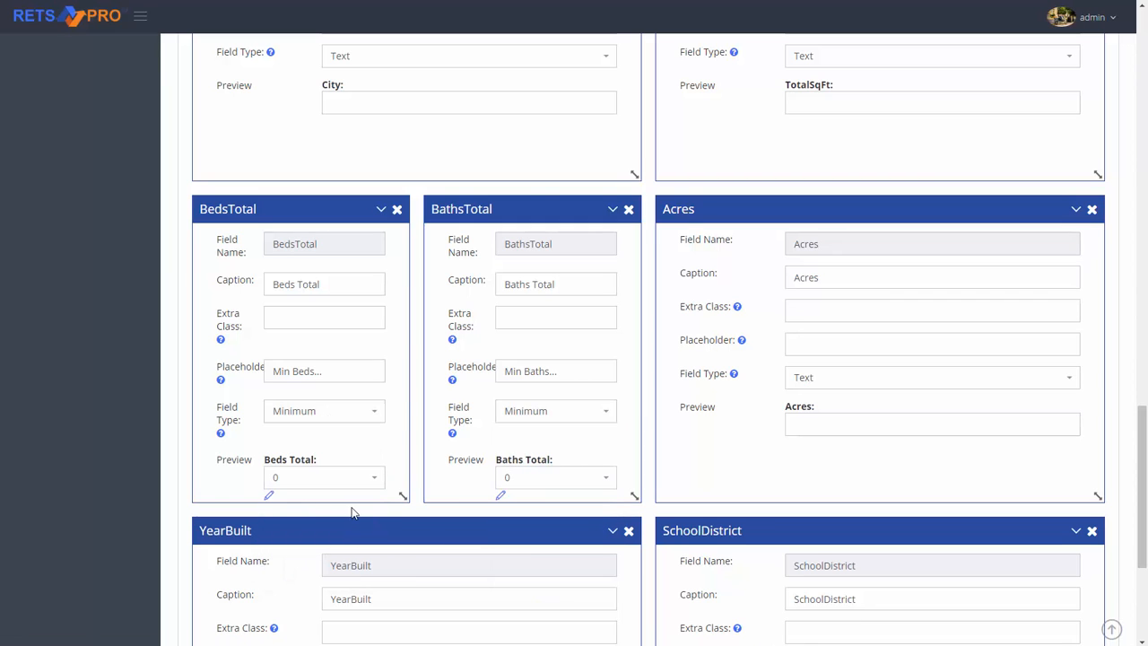
- Open the BedsTotal option values and save the list 0 to 10 with matching custom names
{"action": "left_click", "coordinate": [268, 496]}
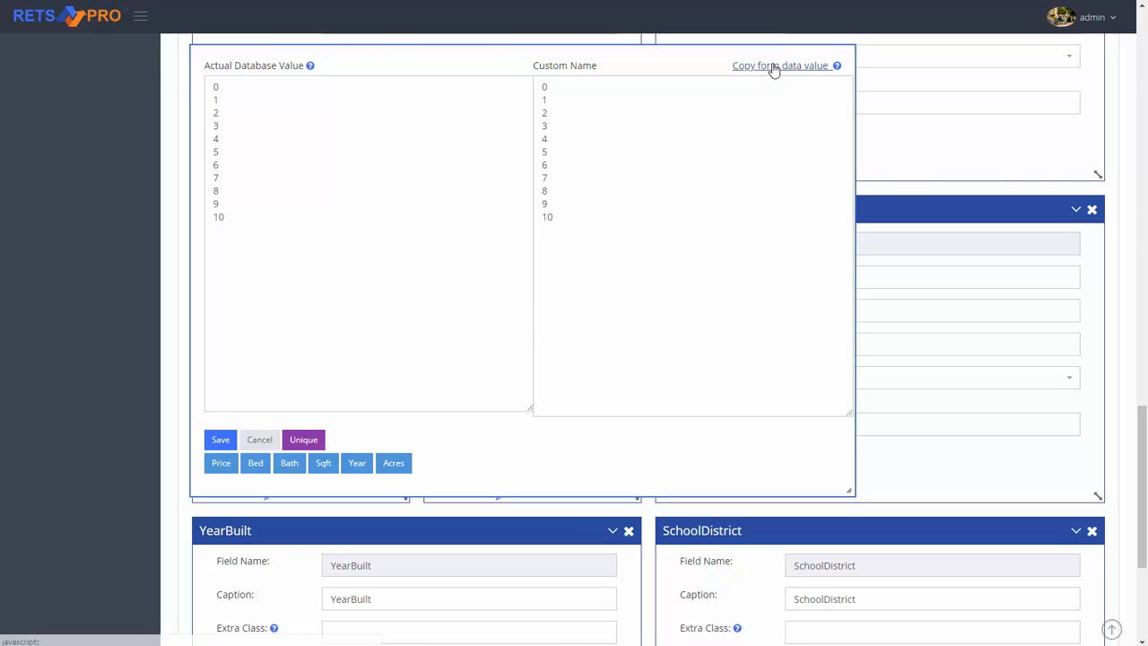
{"action": "left_click", "coordinate": [222, 447]}
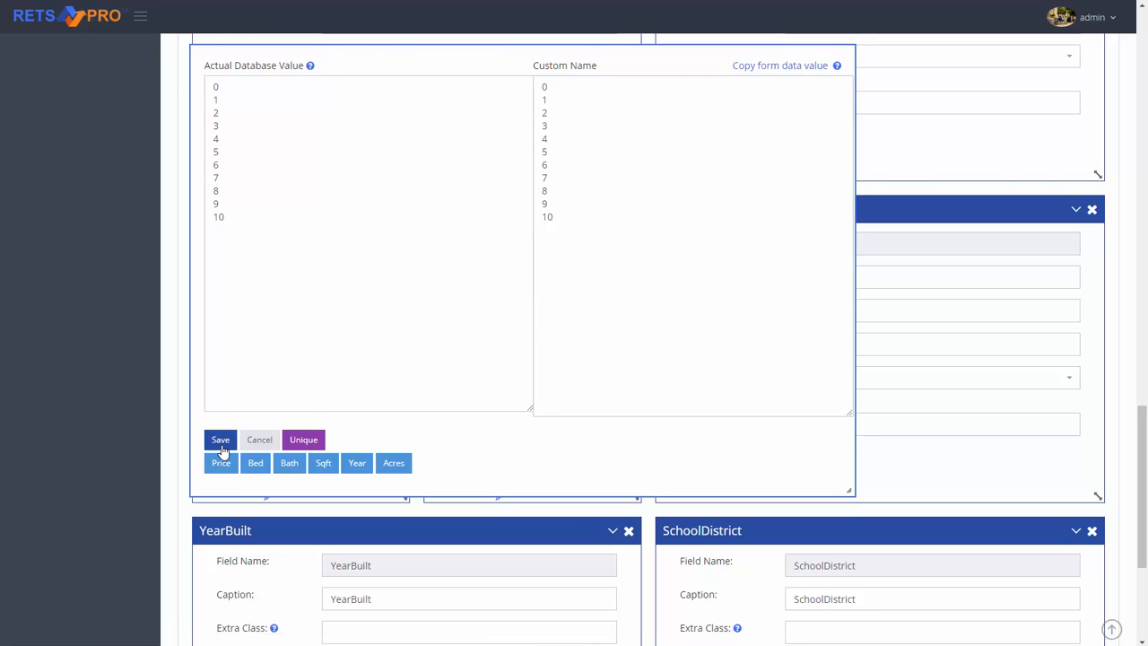
- Fill the BathsTotal database values with the Bath preset, copy them into the custom names and save the options
{"action": "left_click", "coordinate": [500, 495]}
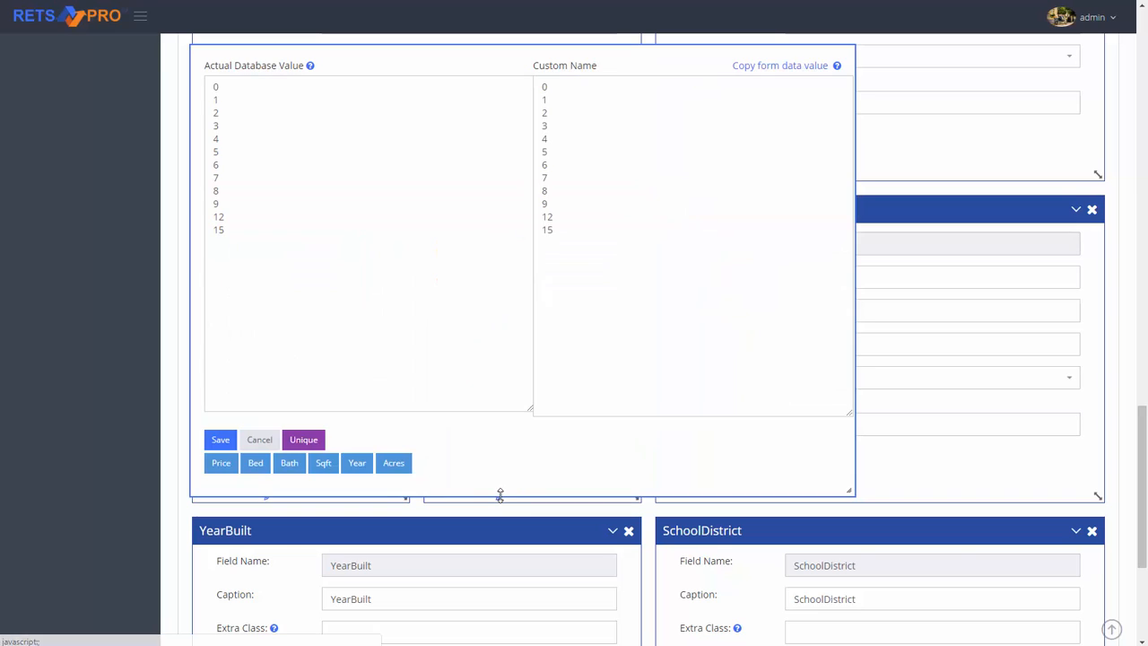
{"action": "left_click", "coordinate": [302, 457]}
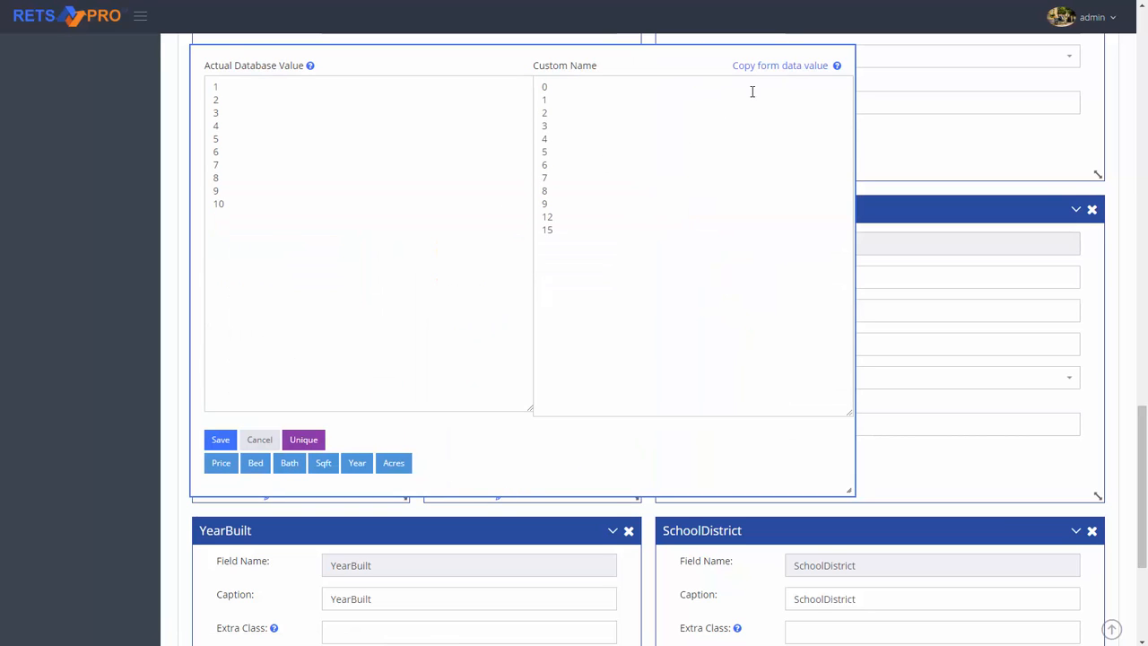
{"action": "left_click", "coordinate": [780, 68]}
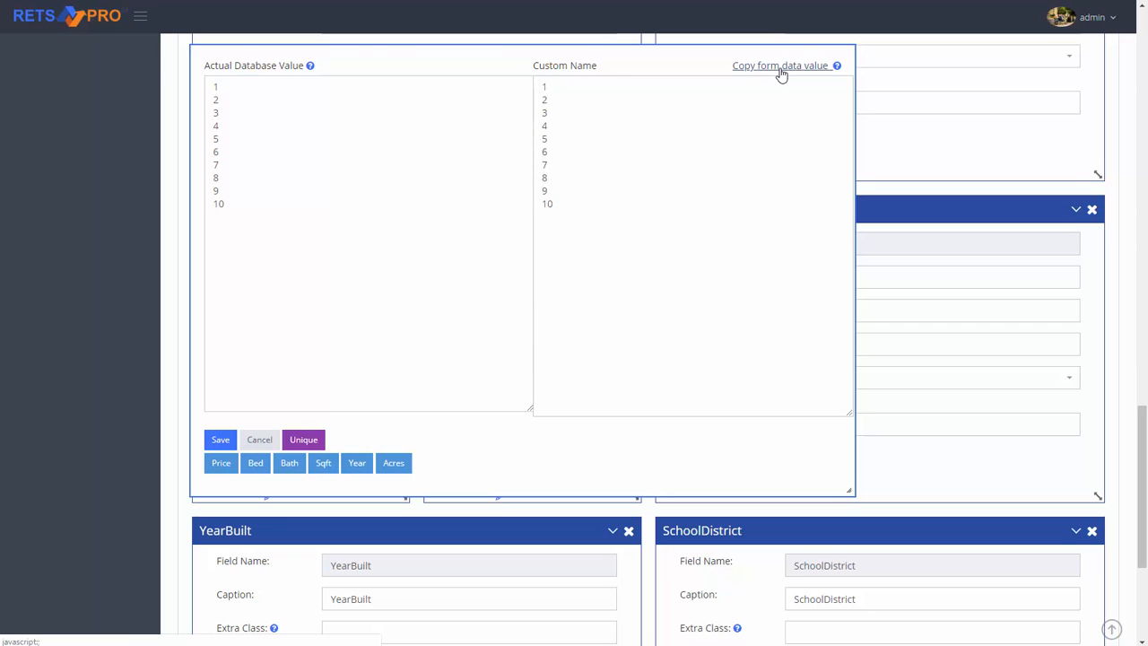
{"action": "left_click", "coordinate": [221, 441]}
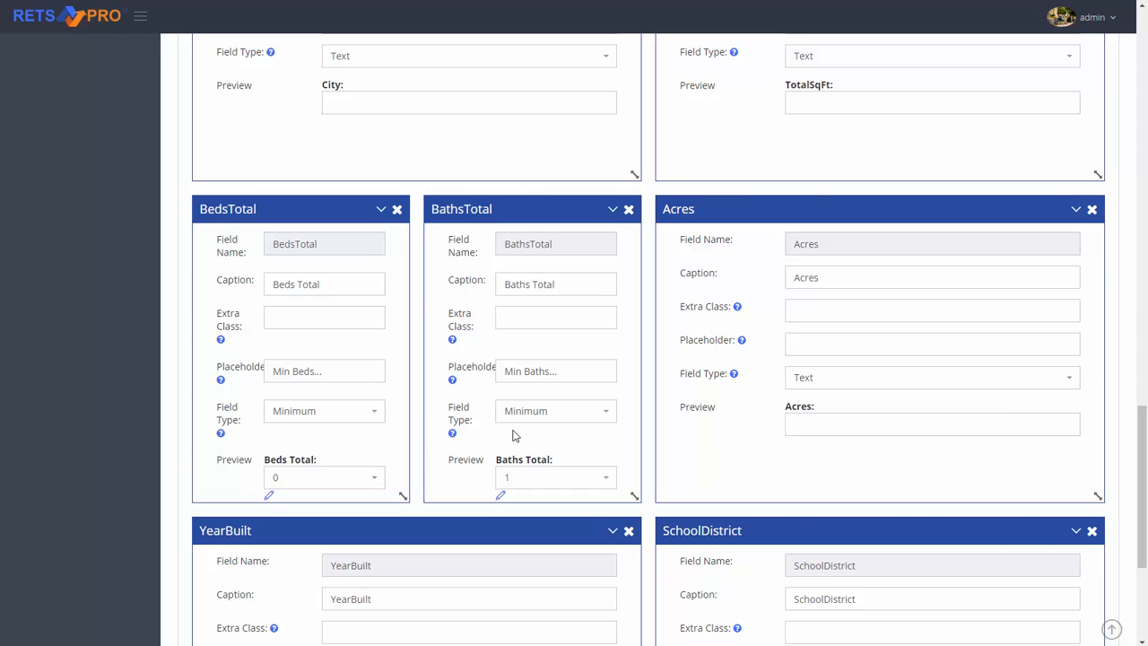
{"action": "scroll", "coordinate": [514, 435], "scroll_direction": "down", "scroll_amount": 3}
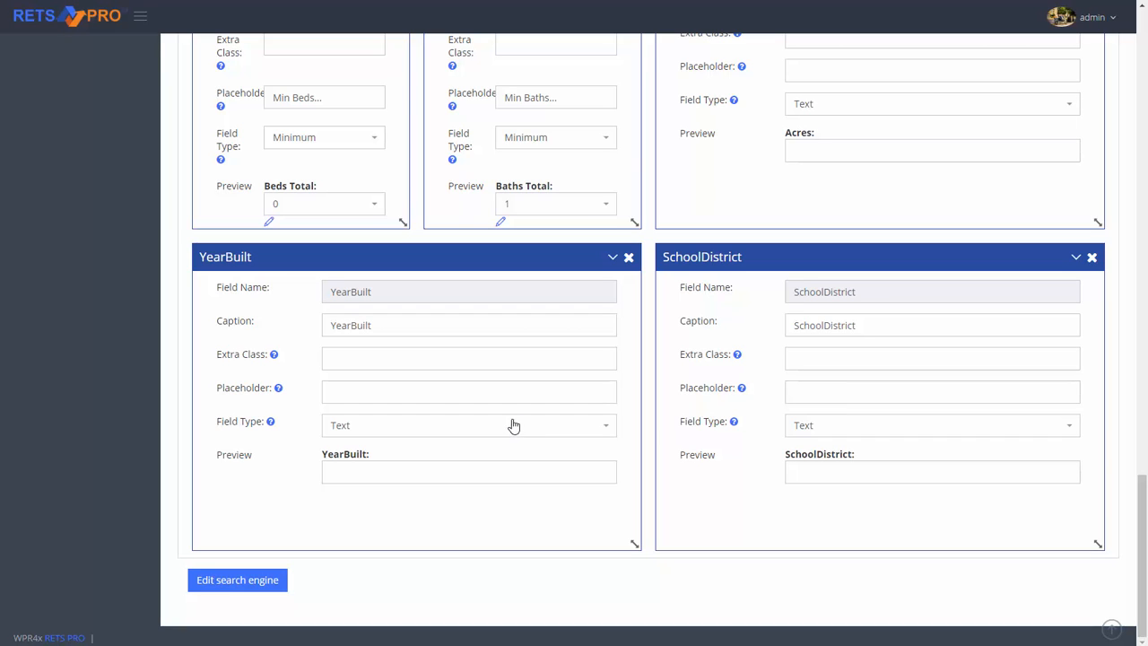
- Set the YearBuilt placeholder to "Min Year..." and its field type to Minimum
{"action": "left_click", "coordinate": [350, 390]}
{"action": "type", "text": "Min Year"}
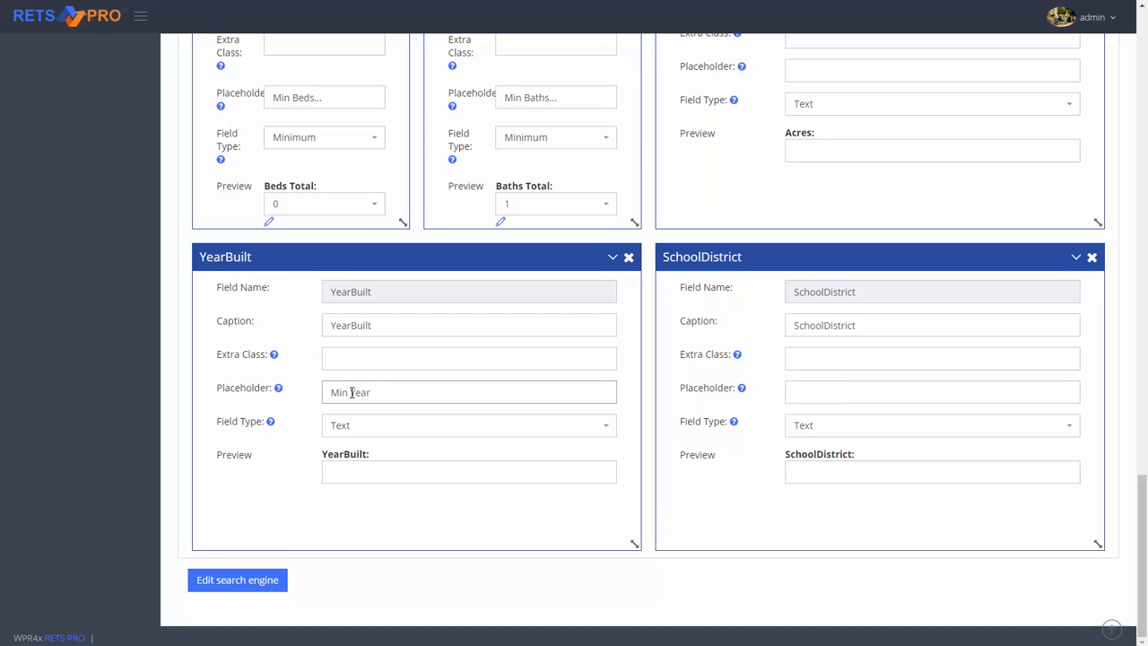
{"action": "type", "text": "..."}
{"action": "left_click", "coordinate": [366, 426]}
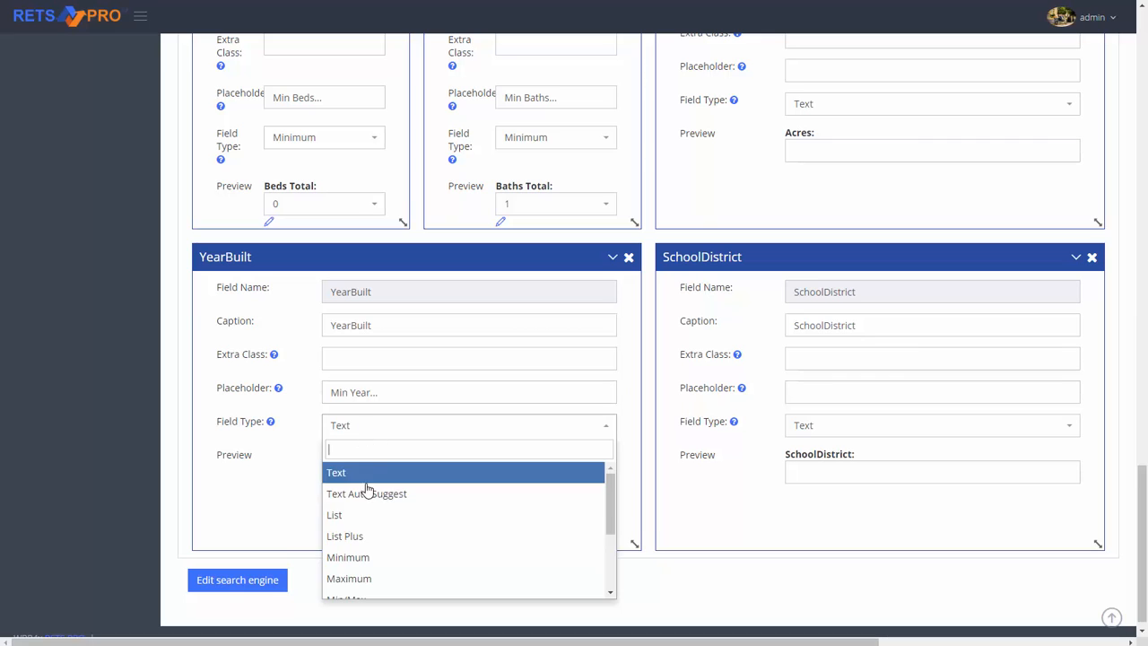
{"action": "left_click", "coordinate": [368, 559]}
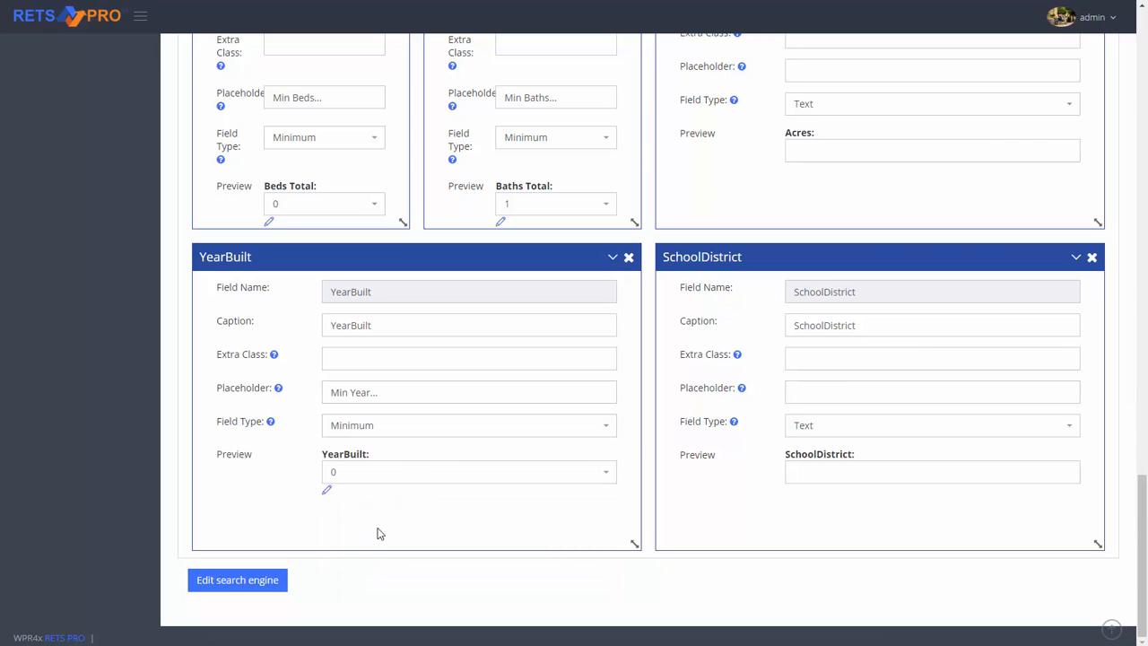
- Fill the YearBuilt database values with the Year preset, copy them into the custom names and save the options
{"action": "left_click", "coordinate": [328, 490]}
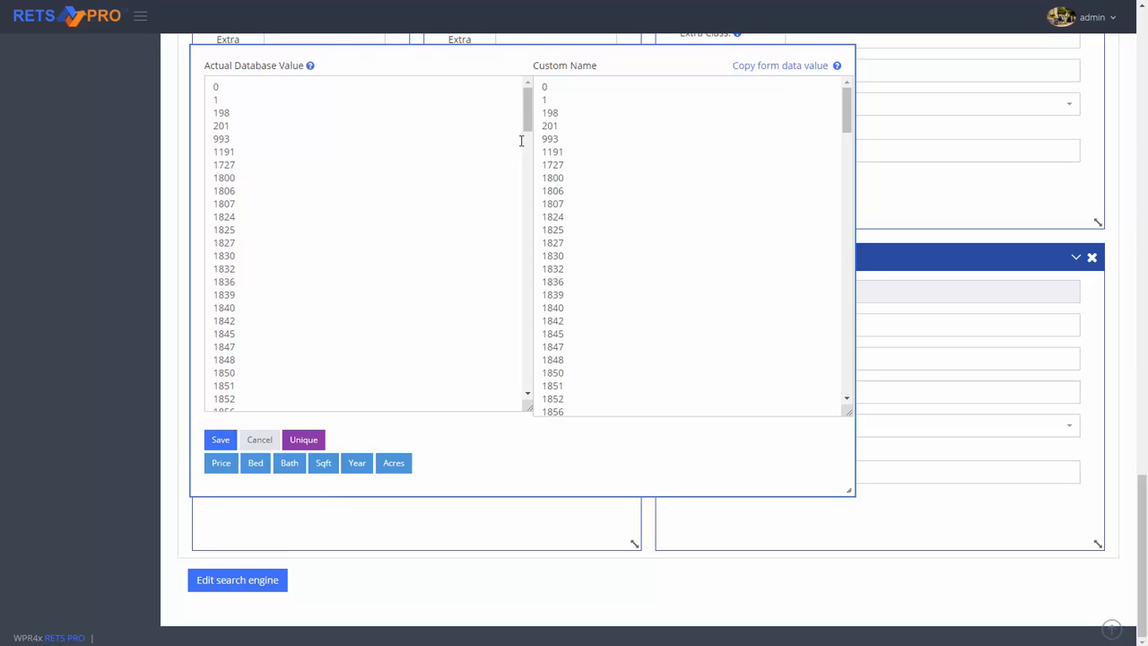
{"action": "left_click_drag", "start_coordinate": [530, 118], "coordinate": [519, 173]}
{"action": "scroll", "coordinate": [594, 230], "scroll_direction": "down", "scroll_amount": 1}
{"action": "scroll", "coordinate": [595, 230], "scroll_direction": "down", "scroll_amount": 6}
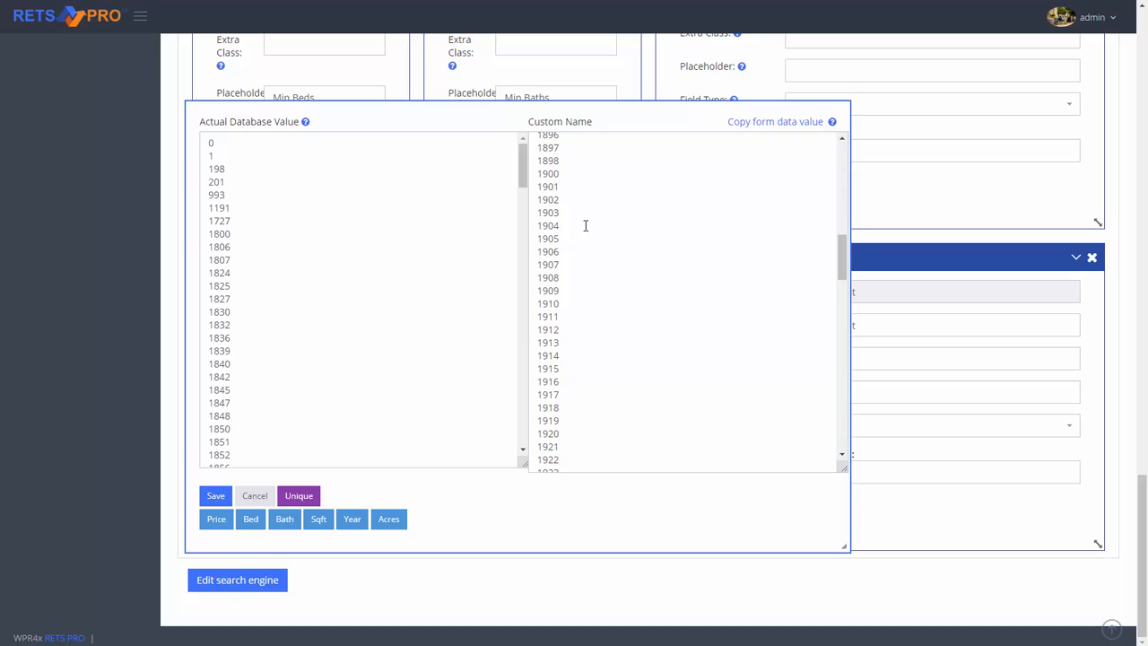
{"action": "left_click", "coordinate": [351, 518]}
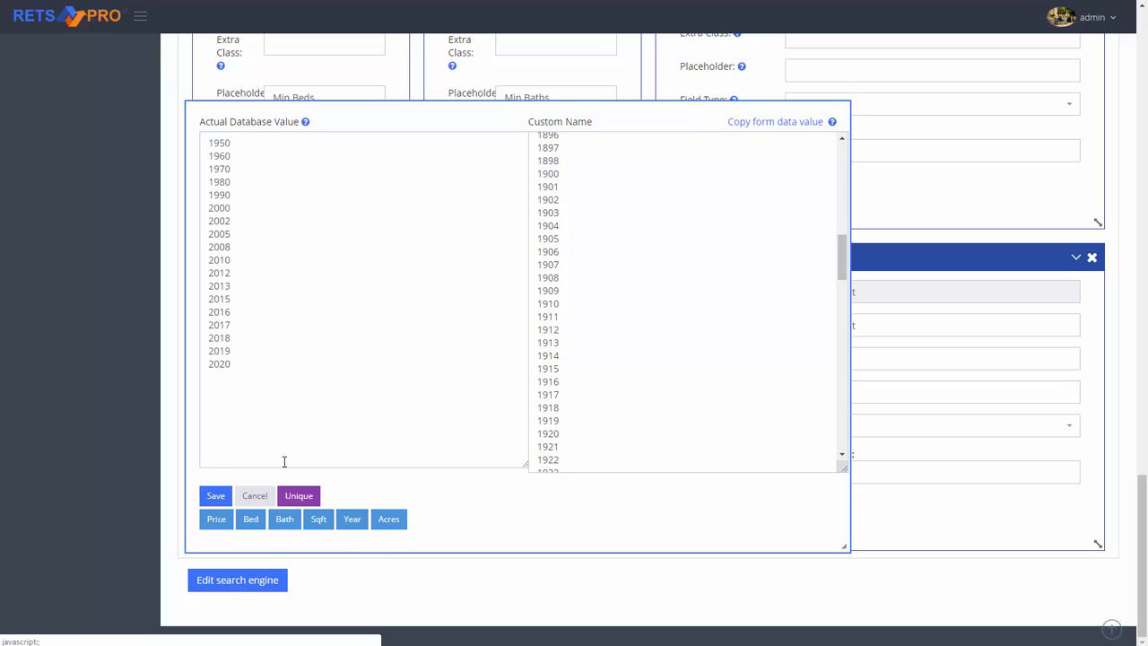
{"action": "left_click", "coordinate": [782, 123]}
{"action": "left_click", "coordinate": [227, 501]}
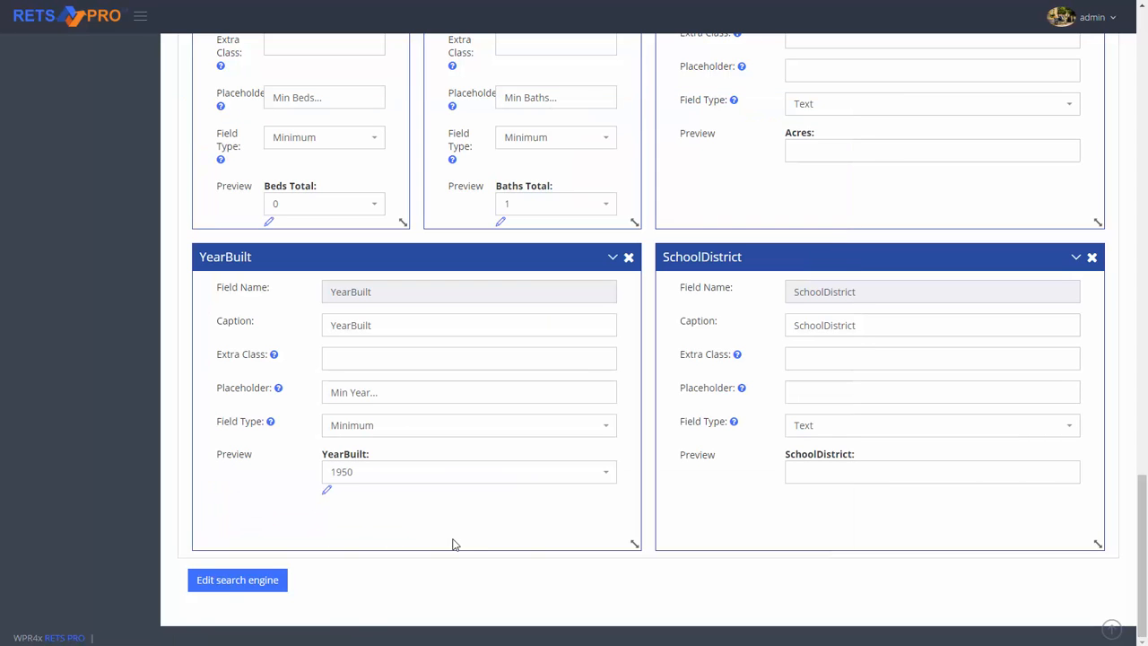
- Narrow the YearBuilt and TotalSqFt field boxes to half their width
{"action": "left_click_drag", "start_coordinate": [628, 543], "coordinate": [403, 516]}
{"action": "scroll", "coordinate": [568, 508], "scroll_direction": "up", "scroll_amount": 3}
{"action": "scroll", "coordinate": [568, 509], "scroll_direction": "up", "scroll_amount": 5}
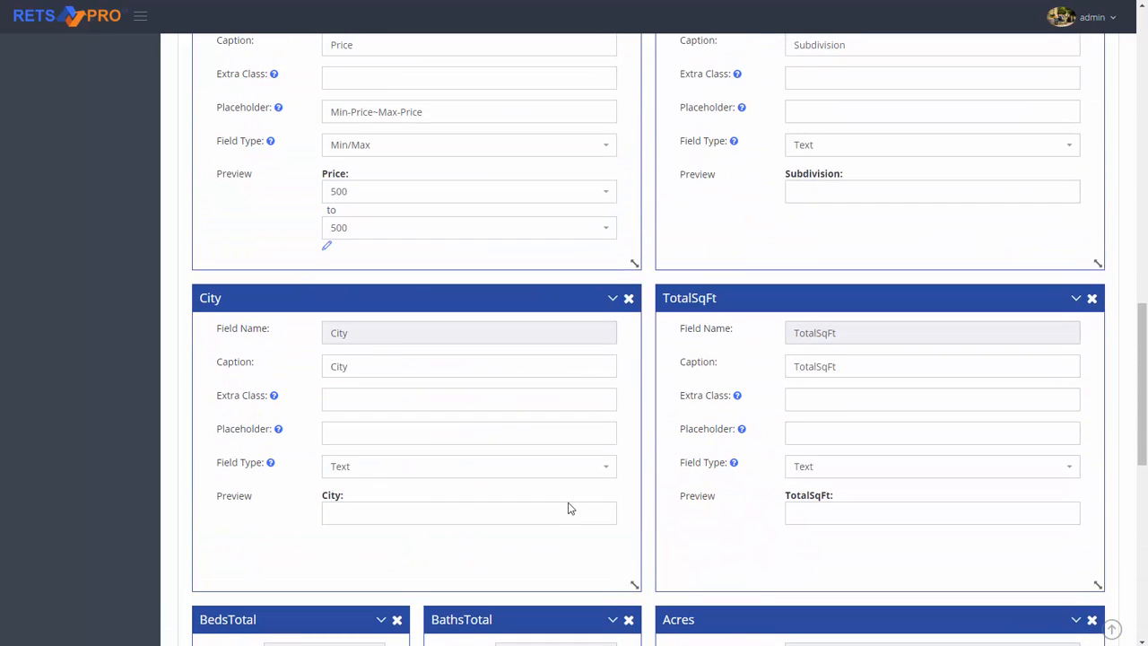
{"action": "scroll", "coordinate": [569, 503], "scroll_direction": "down", "scroll_amount": 2}
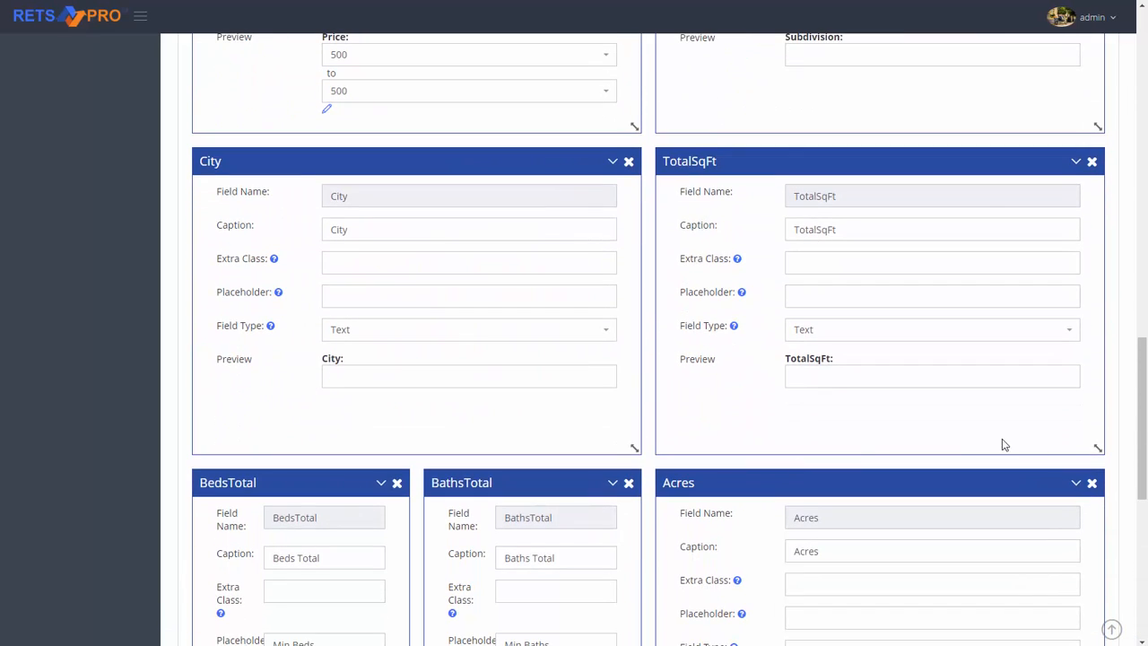
{"action": "left_click_drag", "start_coordinate": [1095, 448], "coordinate": [899, 445]}
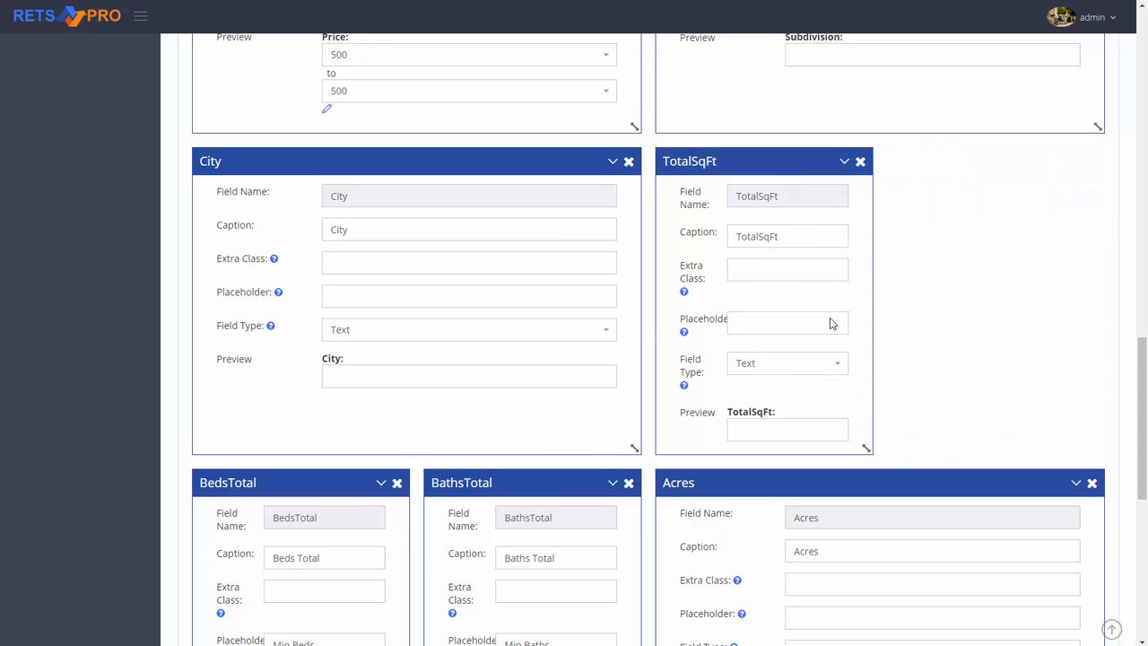
- Move the TotalSqFt field box down into the free space beside YearBuilt
{"action": "left_click_drag", "start_coordinate": [787, 175], "coordinate": [851, 607]}
{"action": "left_click_drag", "start_coordinate": [846, 501], "coordinate": [816, 179]}
{"action": "scroll", "coordinate": [828, 341], "scroll_direction": "down", "scroll_amount": 5}
{"action": "scroll", "coordinate": [835, 159], "scroll_direction": "up", "scroll_amount": 3}
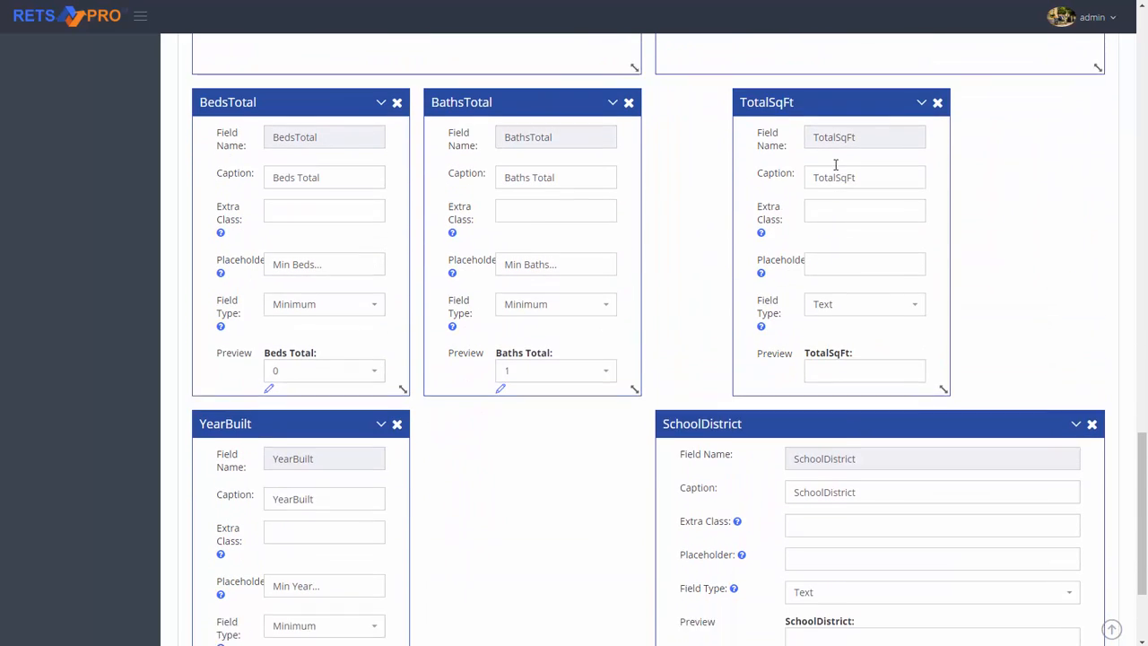
{"action": "left_click_drag", "start_coordinate": [834, 141], "coordinate": [529, 538]}
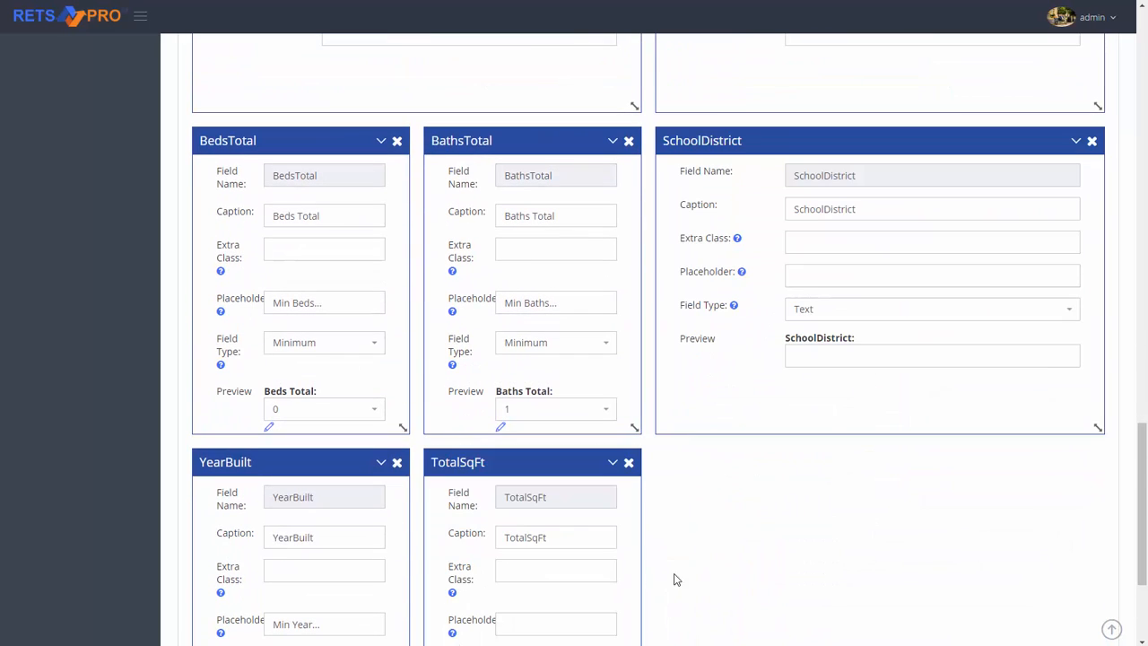
{"action": "scroll", "coordinate": [771, 548], "scroll_direction": "down", "scroll_amount": 2}
- Rearrange the fields so BedsTotal and BathsTotal follow Price, with YearBuilt and TotalSqFt in the row beneath and City below them
{"action": "scroll", "coordinate": [771, 550], "scroll_direction": "up", "scroll_amount": 10}
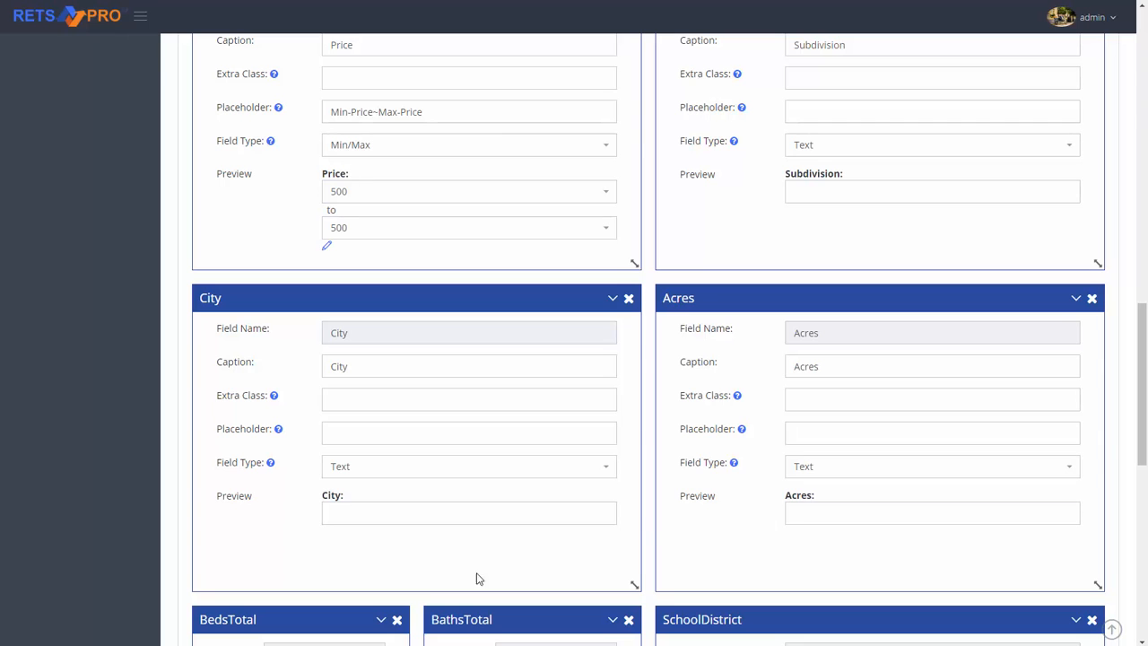
{"action": "left_click_drag", "start_coordinate": [269, 621], "coordinate": [266, 301]}
{"action": "scroll", "coordinate": [394, 457], "scroll_direction": "down", "scroll_amount": 3}
{"action": "scroll", "coordinate": [430, 474], "scroll_direction": "down", "scroll_amount": 3}
{"action": "left_click_drag", "start_coordinate": [510, 465], "coordinate": [516, 67]}
{"action": "left_click_drag", "start_coordinate": [495, 473], "coordinate": [482, 291]}
{"action": "scroll", "coordinate": [381, 455], "scroll_direction": "down", "scroll_amount": 4}
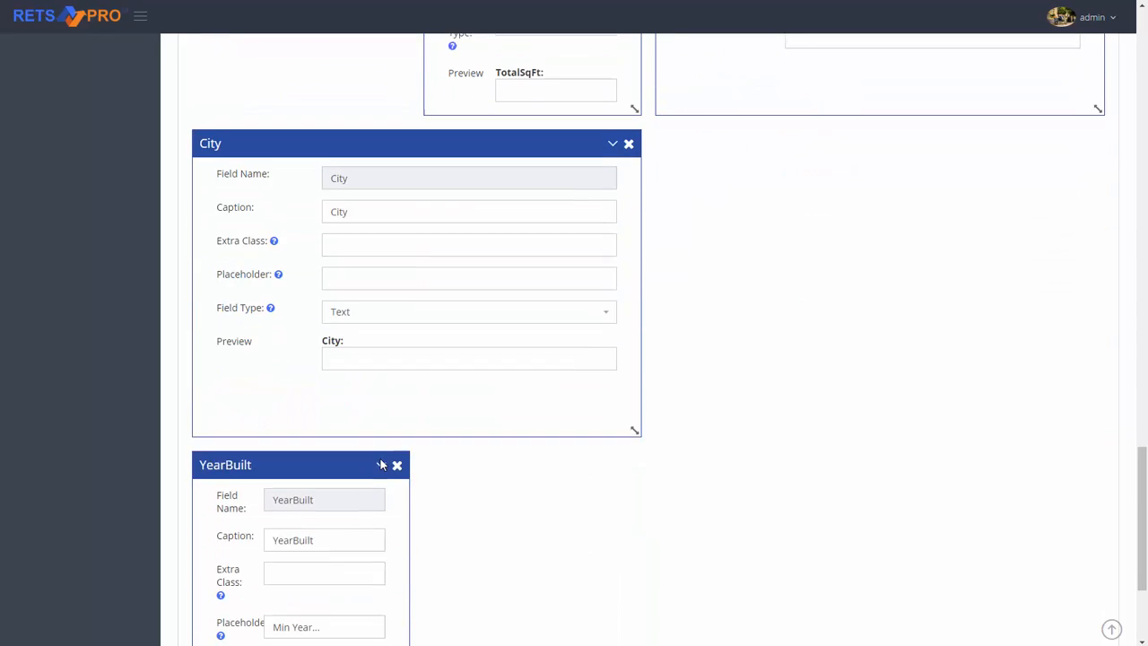
{"action": "left_click_drag", "start_coordinate": [289, 449], "coordinate": [296, 103]}
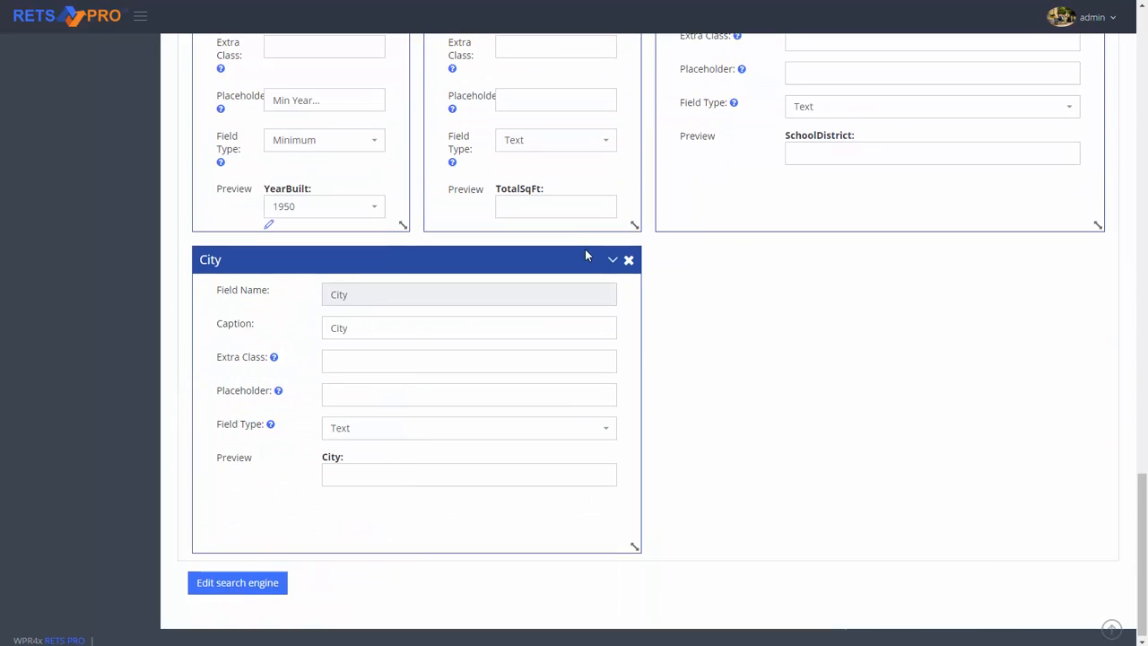
- Set the Subdivision field type to Multi select
{"action": "scroll", "coordinate": [585, 256], "scroll_direction": "up", "scroll_amount": 3}
{"action": "scroll", "coordinate": [776, 253], "scroll_direction": "up", "scroll_amount": 10}
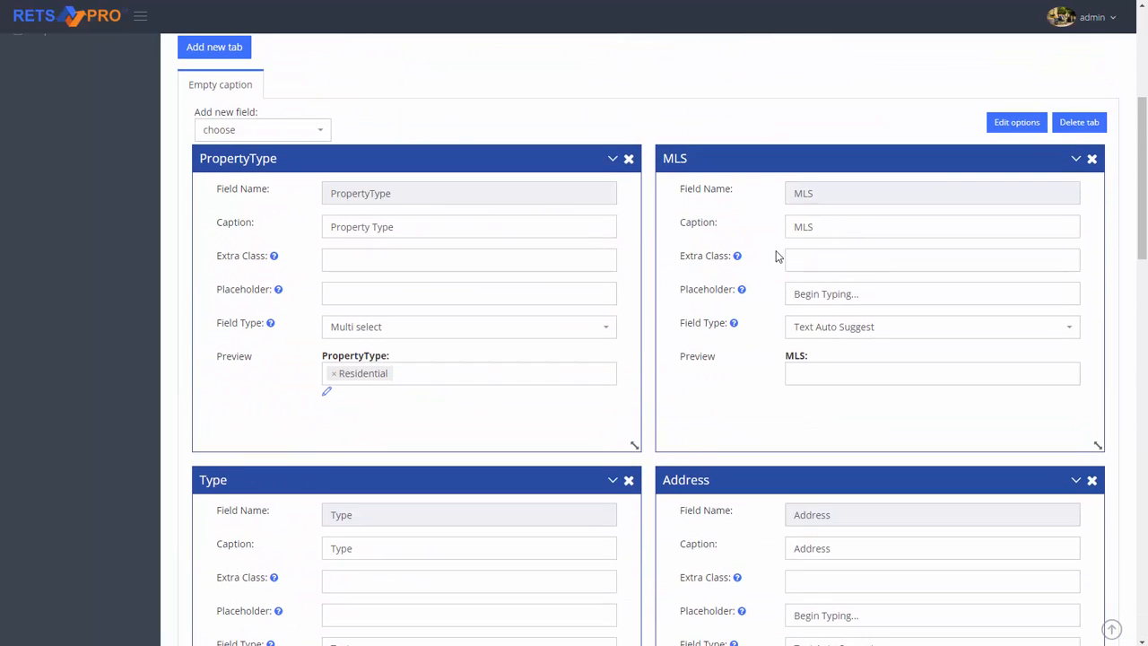
{"action": "scroll", "coordinate": [776, 253], "scroll_direction": "down", "scroll_amount": 2}
{"action": "scroll", "coordinate": [838, 229], "scroll_direction": "down", "scroll_amount": 2}
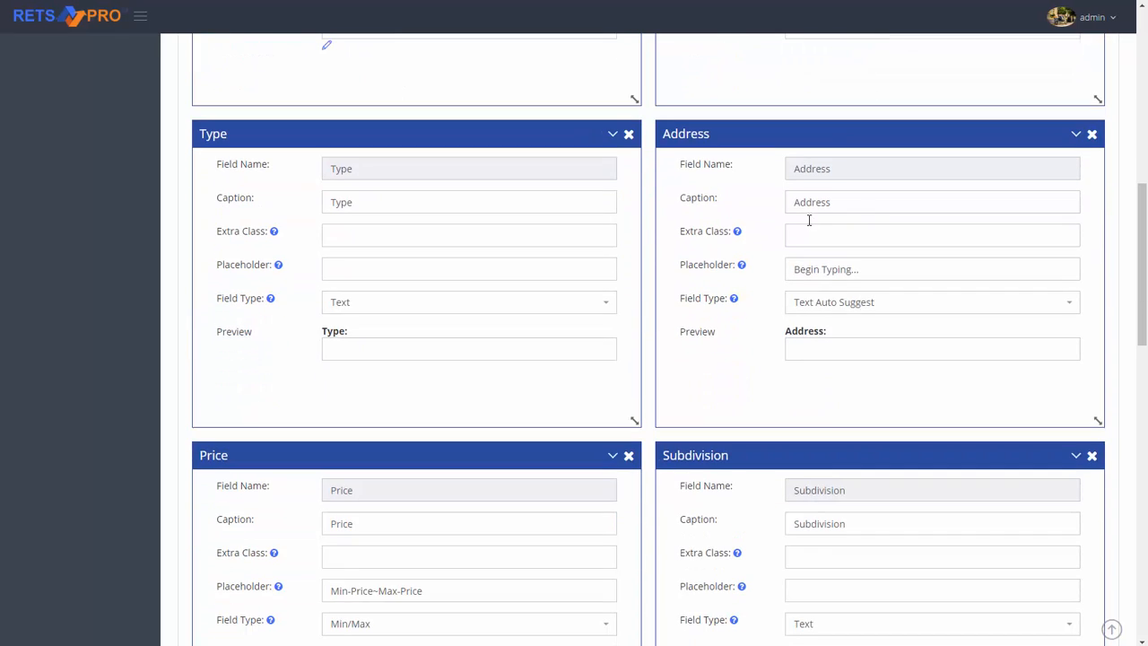
{"action": "scroll", "coordinate": [835, 354], "scroll_direction": "down", "scroll_amount": 2}
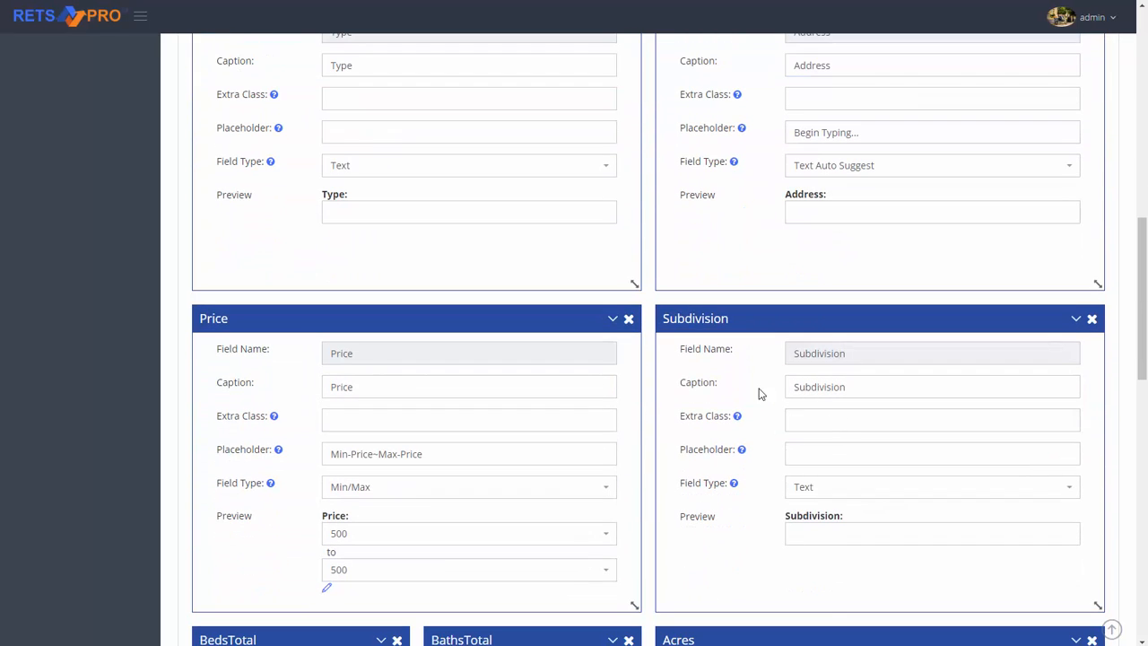
{"action": "left_click", "coordinate": [820, 492]}
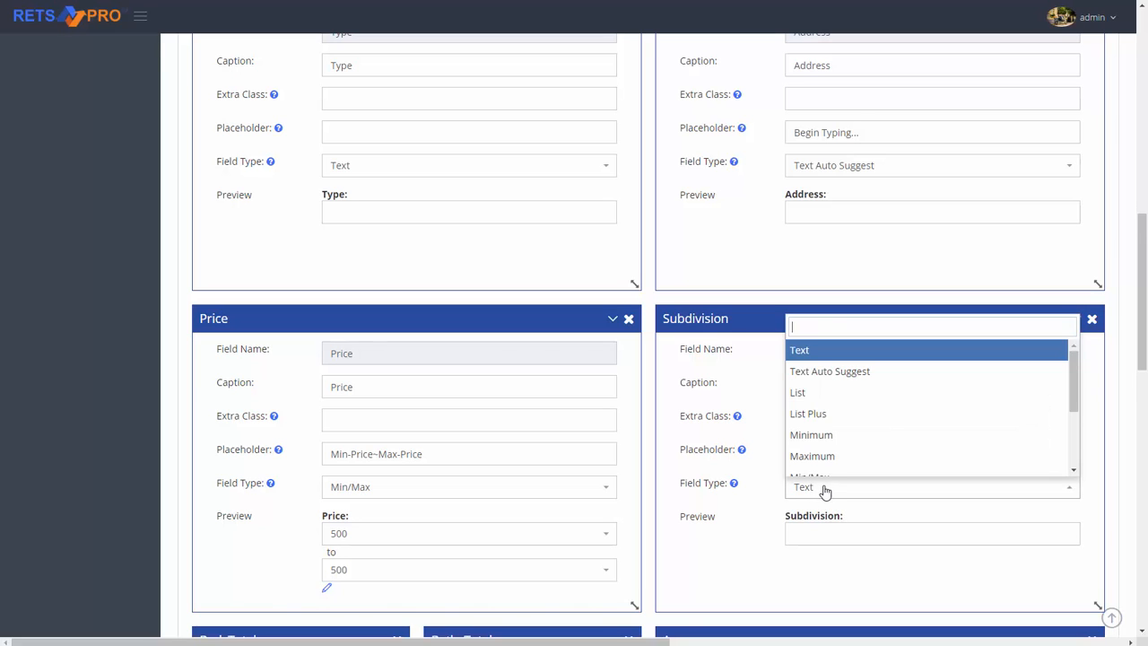
{"action": "scroll", "coordinate": [822, 470], "scroll_direction": "down", "scroll_amount": 3}
{"action": "left_click", "coordinate": [831, 443]}
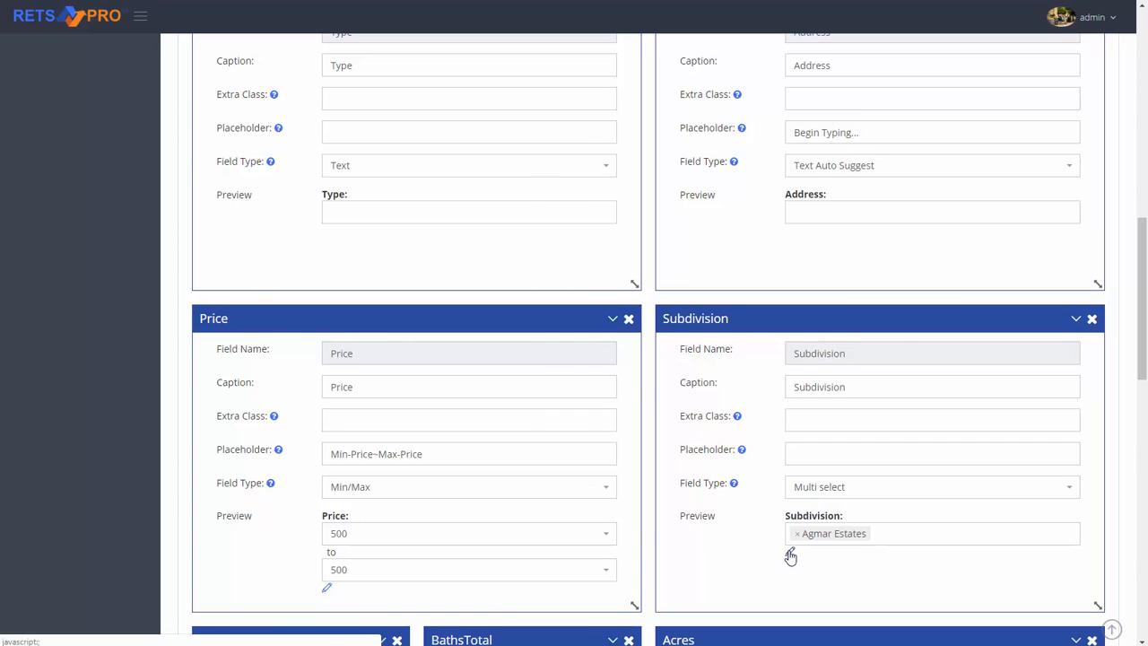
- Open the Subdivision option values, examine the database values against their custom names, and close them without saving
{"action": "left_click", "coordinate": [790, 555]}
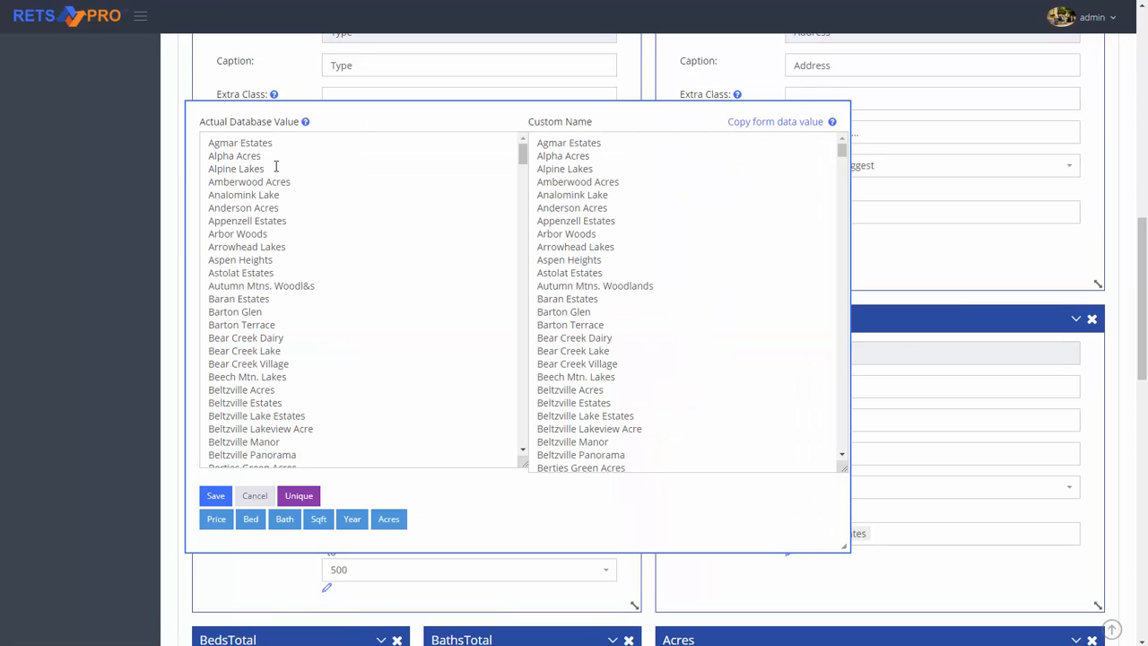
{"action": "scroll", "coordinate": [344, 212], "scroll_direction": "down", "scroll_amount": 6}
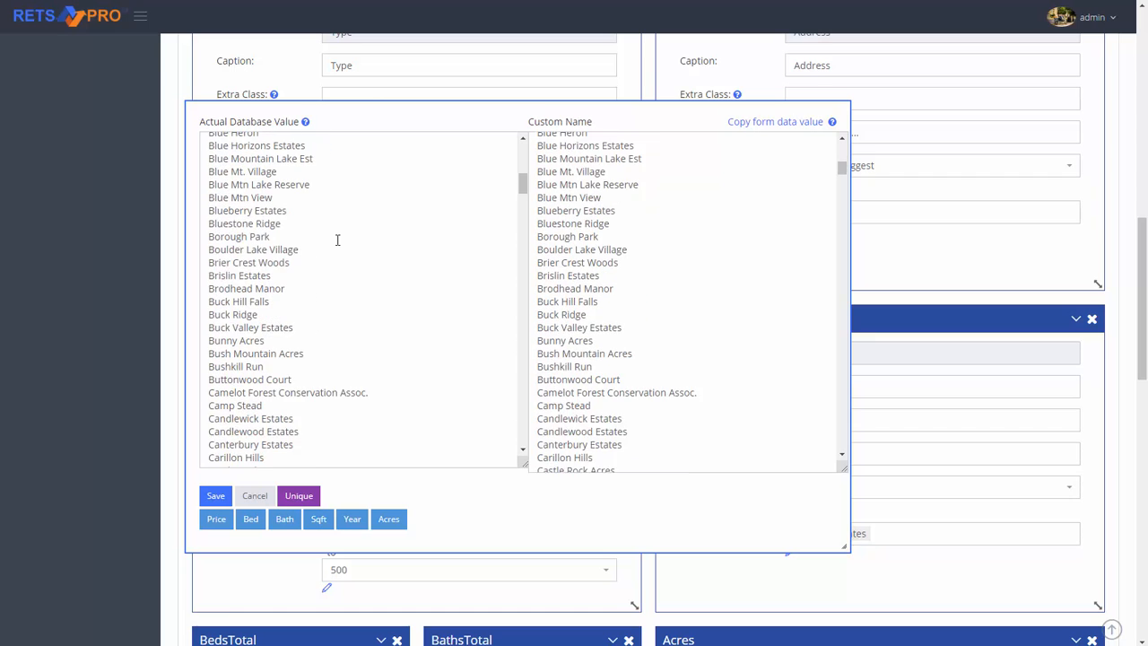
{"action": "scroll", "coordinate": [341, 244], "scroll_direction": "down", "scroll_amount": 5}
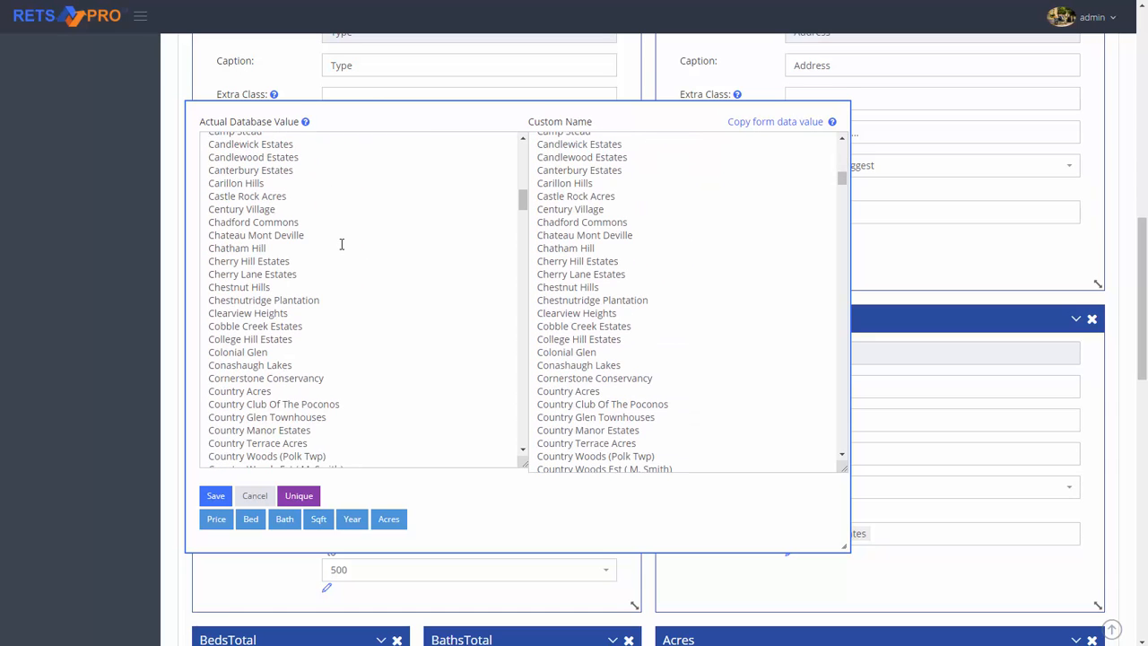
{"action": "scroll", "coordinate": [341, 244], "scroll_direction": "down", "scroll_amount": 2}
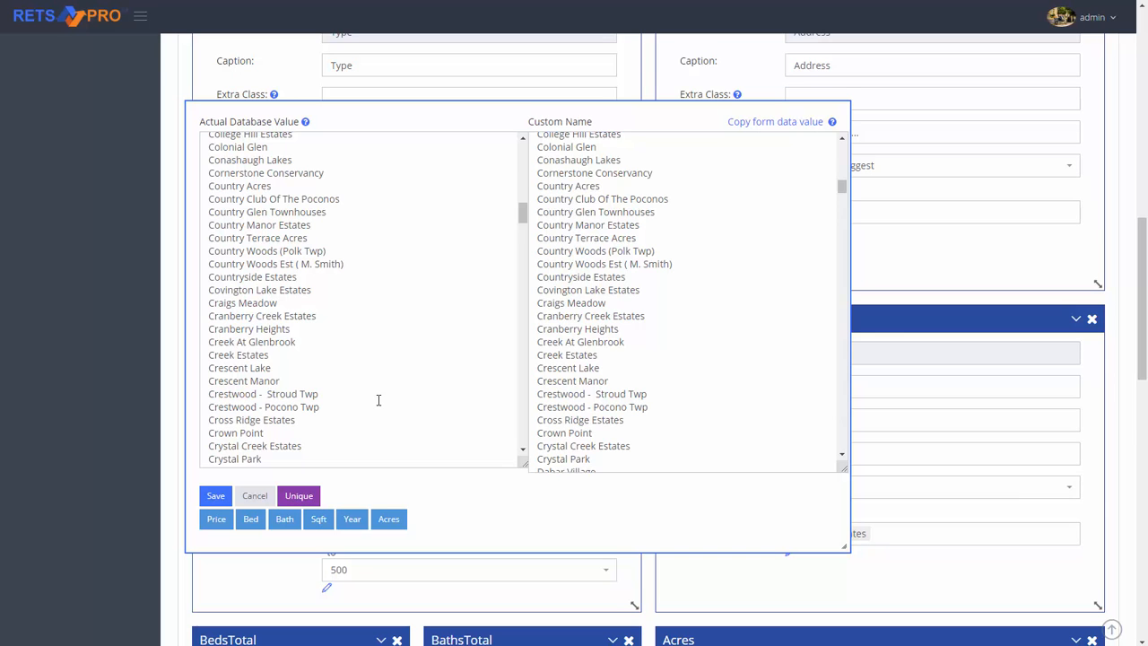
{"action": "scroll", "coordinate": [378, 399], "scroll_direction": "down", "scroll_amount": 5}
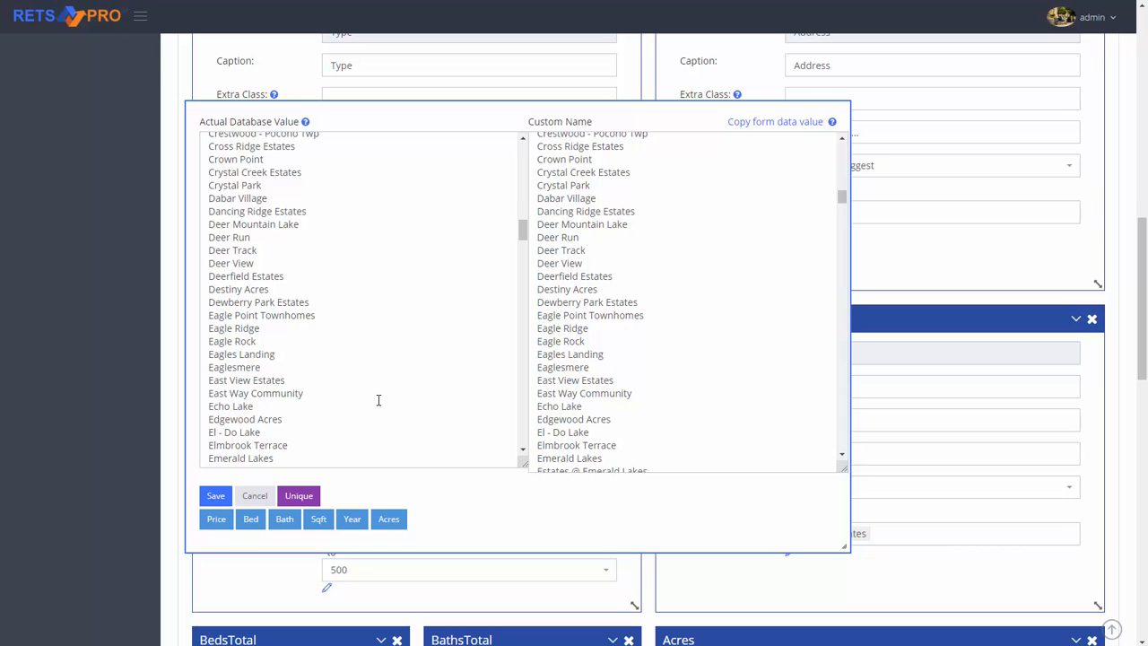
{"action": "scroll", "coordinate": [378, 399], "scroll_direction": "down", "scroll_amount": 5}
{"action": "scroll", "coordinate": [365, 392], "scroll_direction": "down", "scroll_amount": 5}
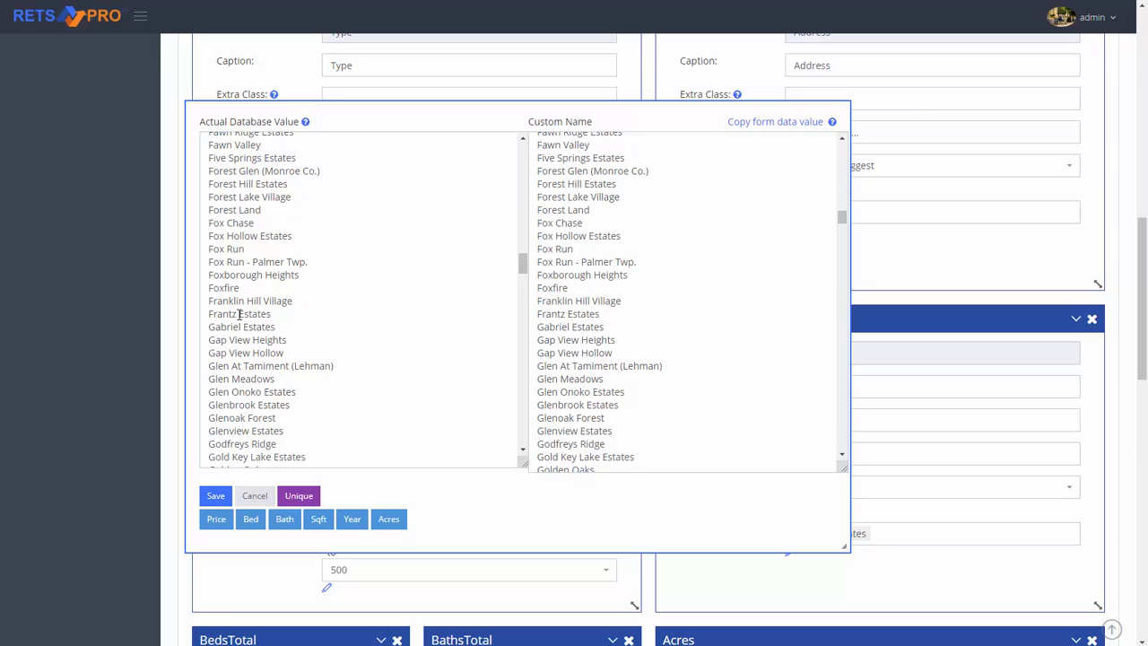
{"action": "left_click_drag", "start_coordinate": [247, 251], "coordinate": [208, 248]}
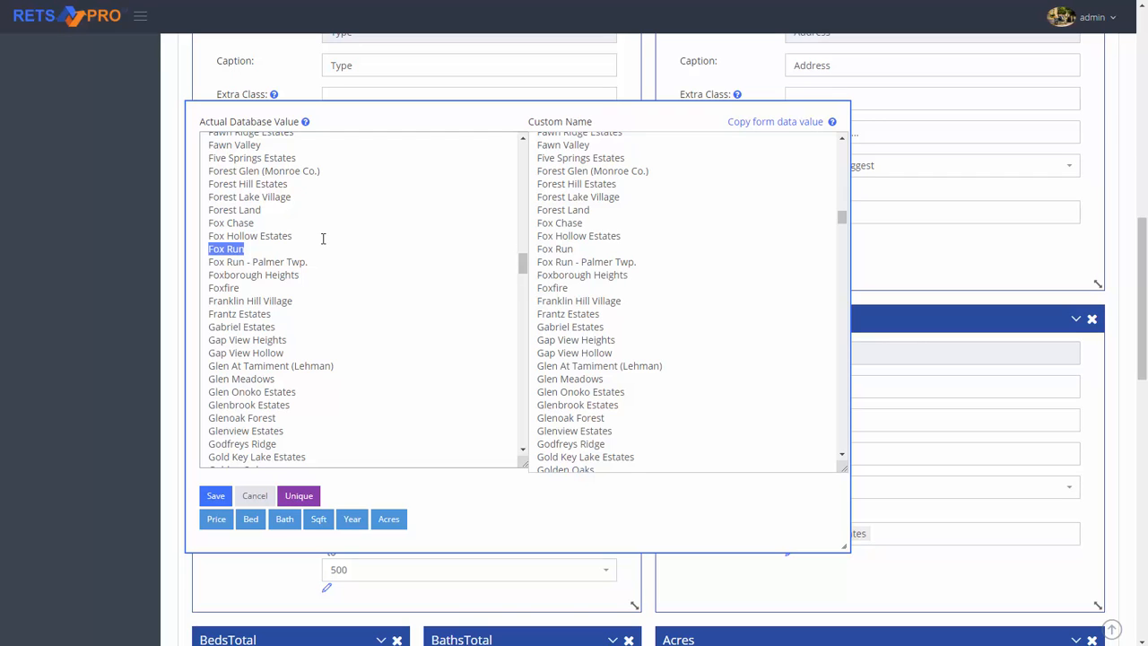
{"action": "scroll", "coordinate": [384, 382], "scroll_direction": "down", "scroll_amount": 10}
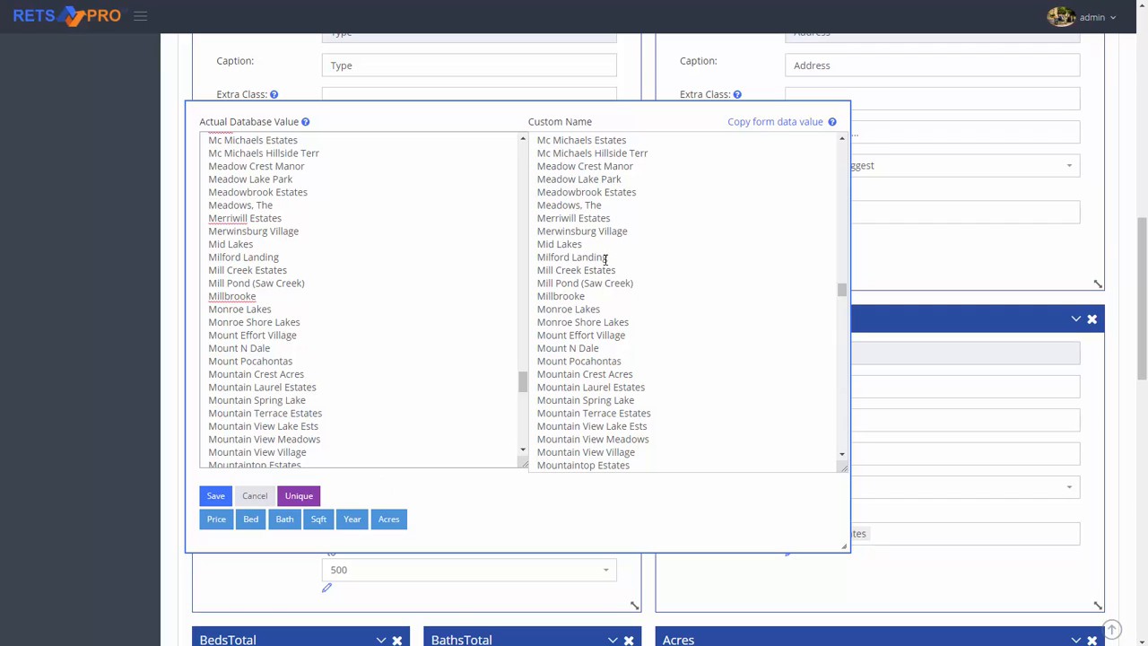
{"action": "left_click", "coordinate": [255, 496]}
- Change the Subdivision field type to Multi select Plus
{"action": "scroll", "coordinate": [397, 417], "scroll_direction": "down", "scroll_amount": 2}
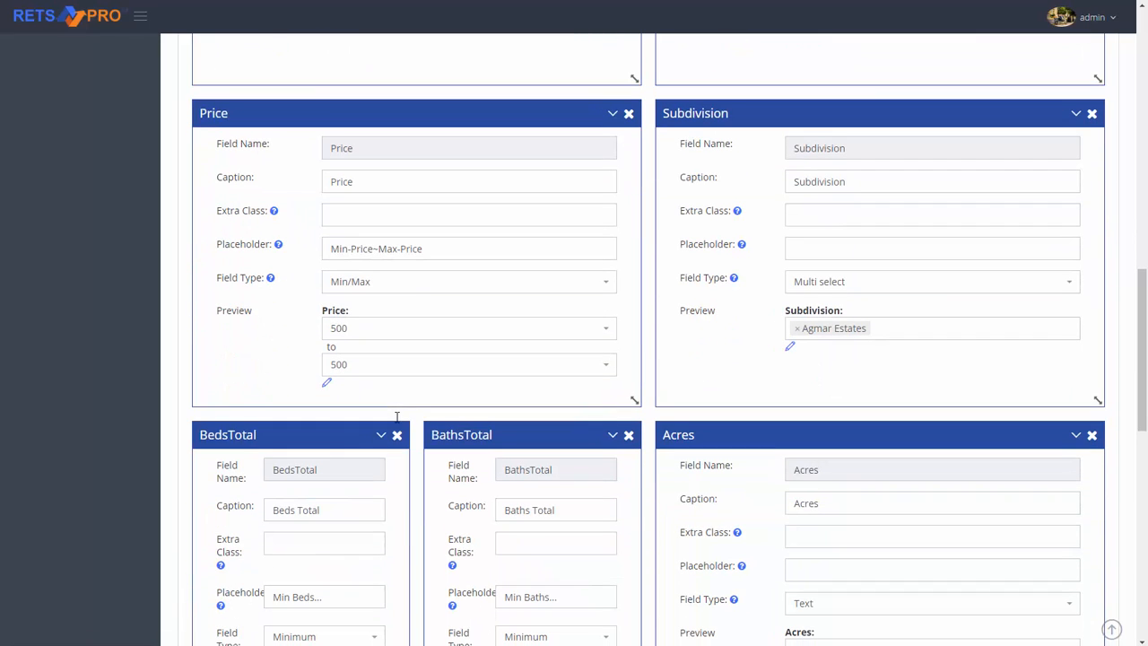
{"action": "left_click", "coordinate": [862, 282]}
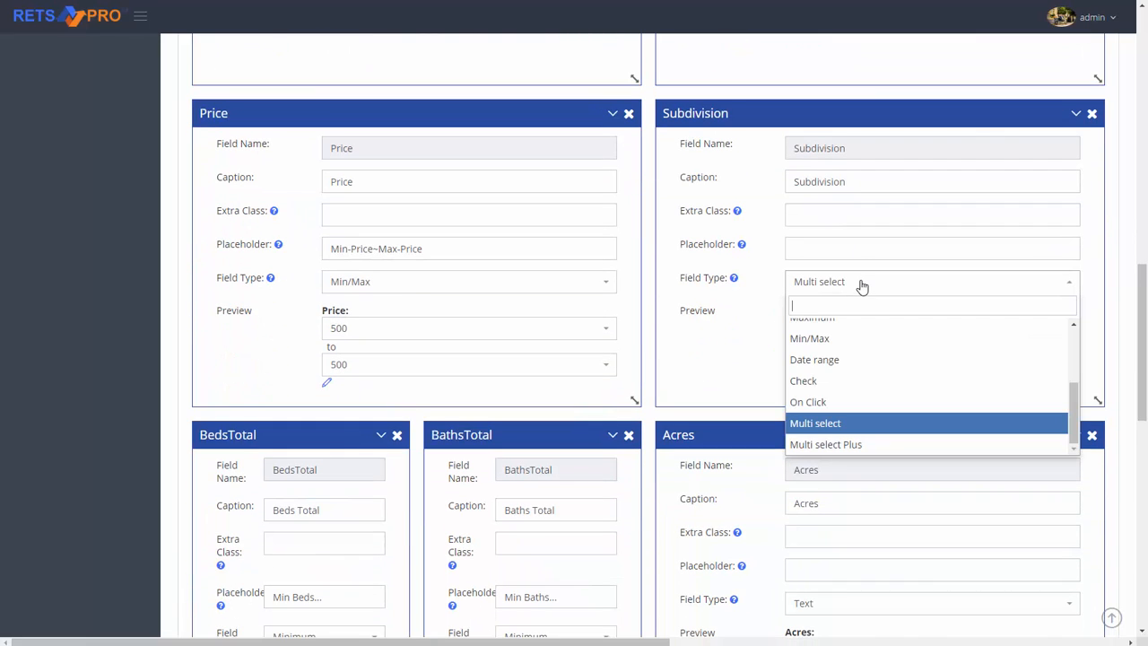
{"action": "left_click", "coordinate": [837, 452]}
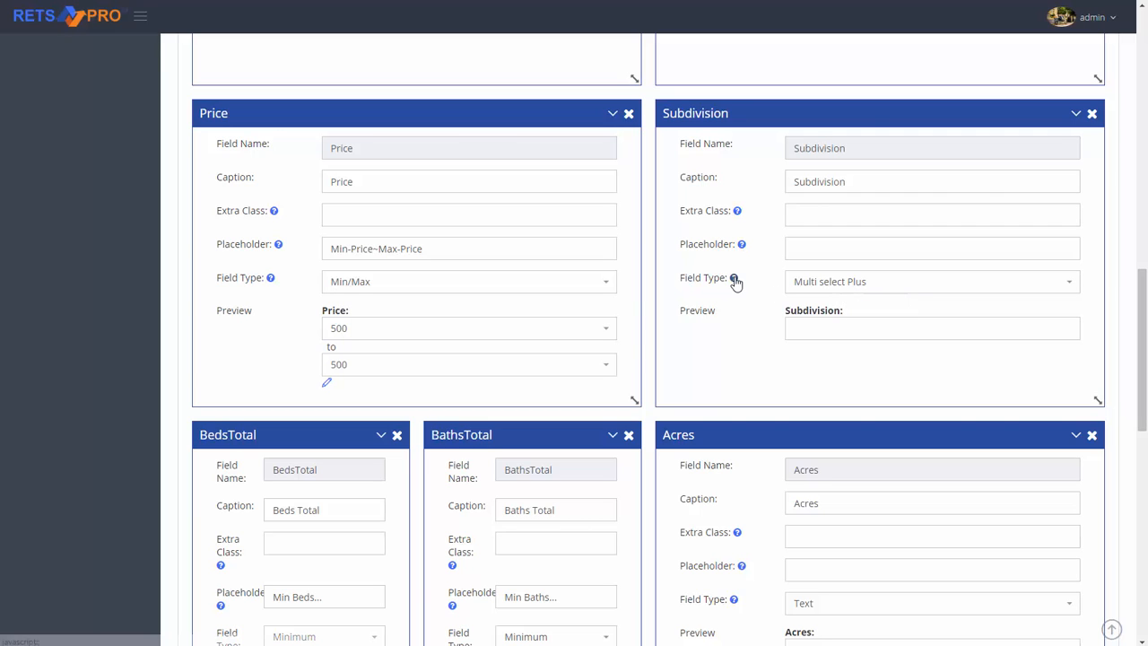
{"action": "mouse_move", "coordinate": [734, 283]}
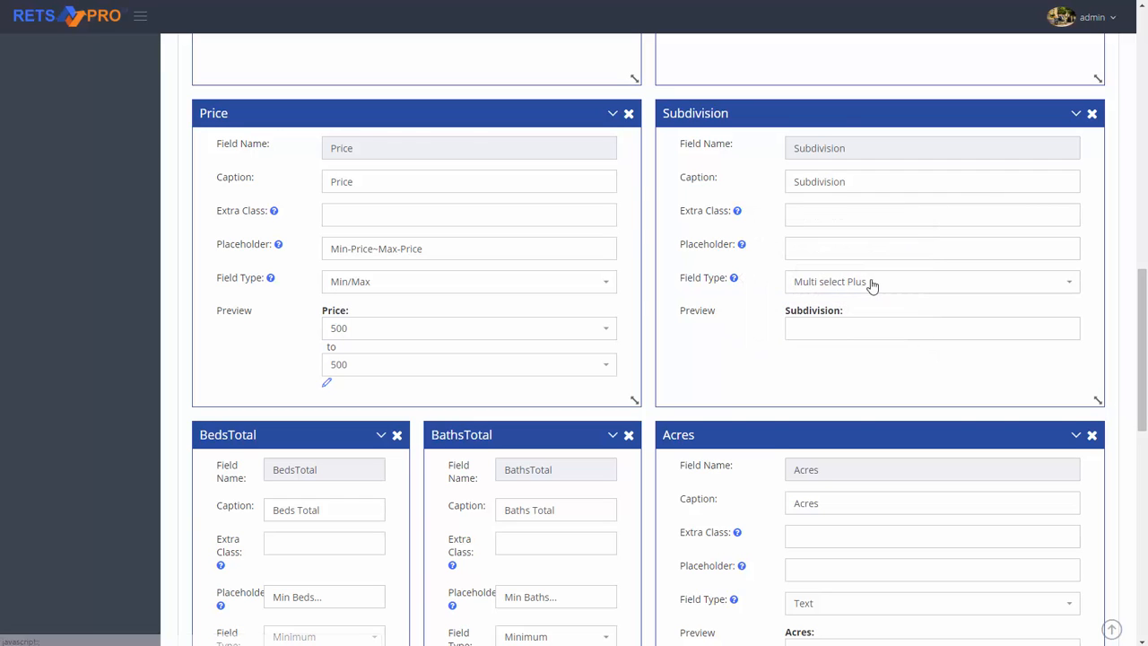
- Switch the Subdivision field type to Multi select and back to Multi select Plus
{"action": "left_click", "coordinate": [877, 285]}
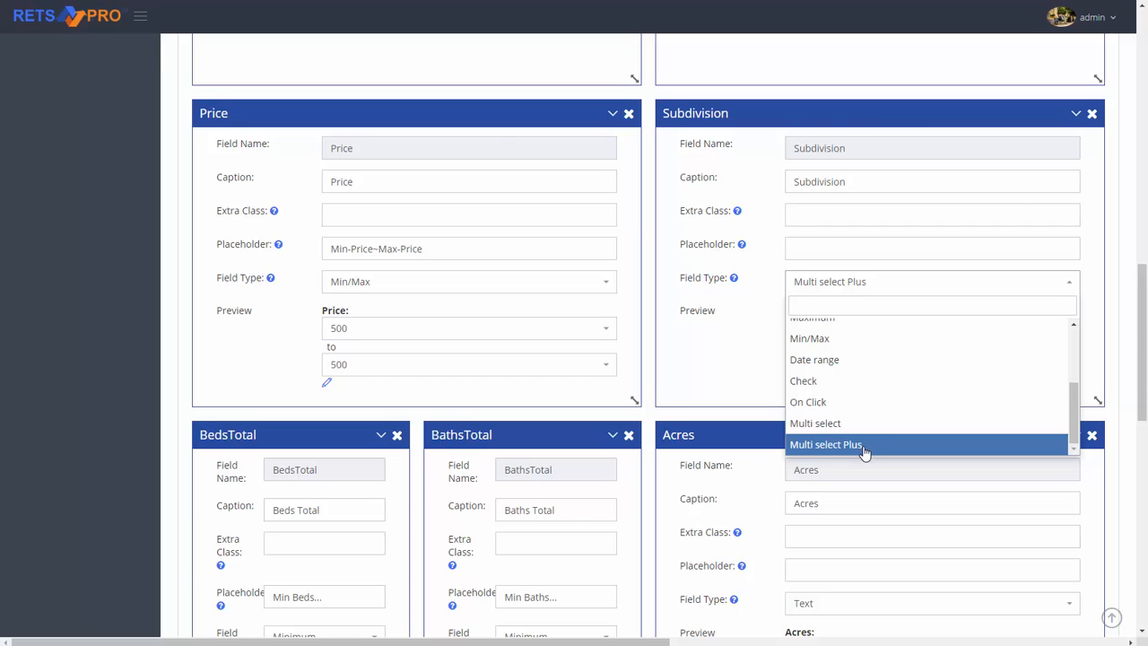
{"action": "left_click", "coordinate": [761, 382]}
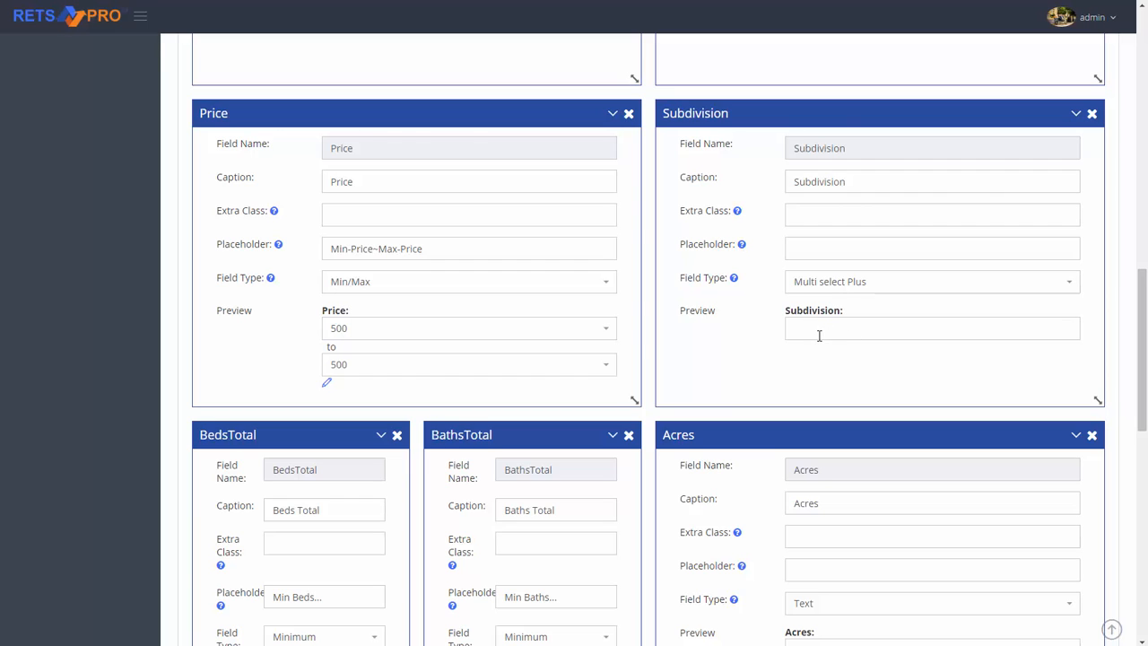
{"action": "left_click", "coordinate": [838, 285]}
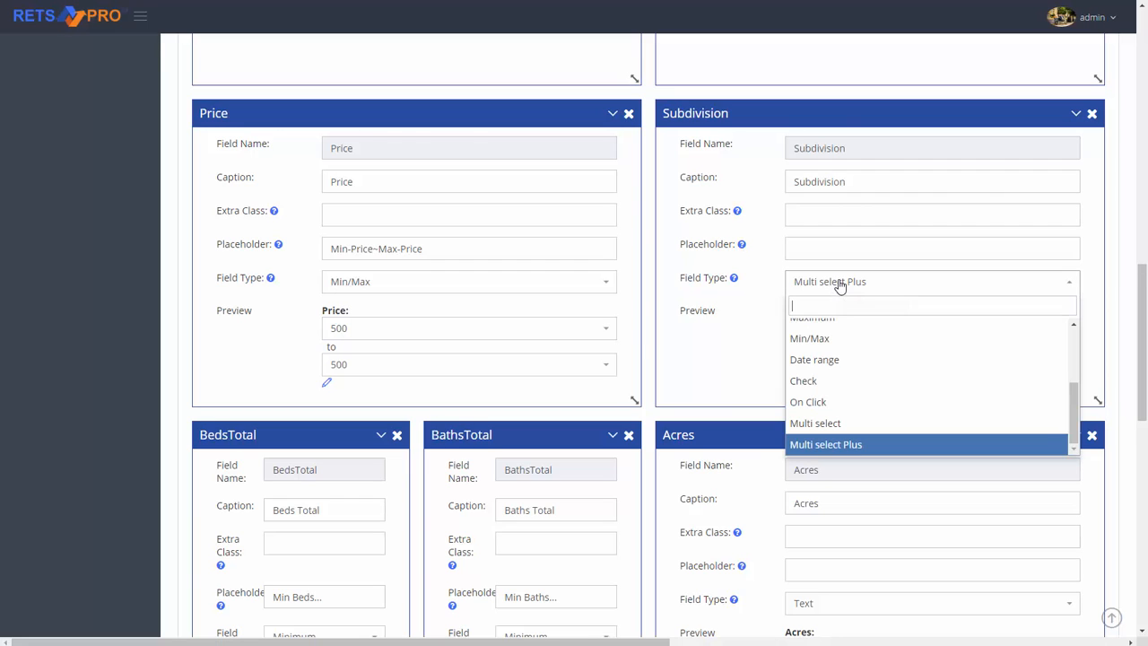
{"action": "left_click", "coordinate": [827, 425]}
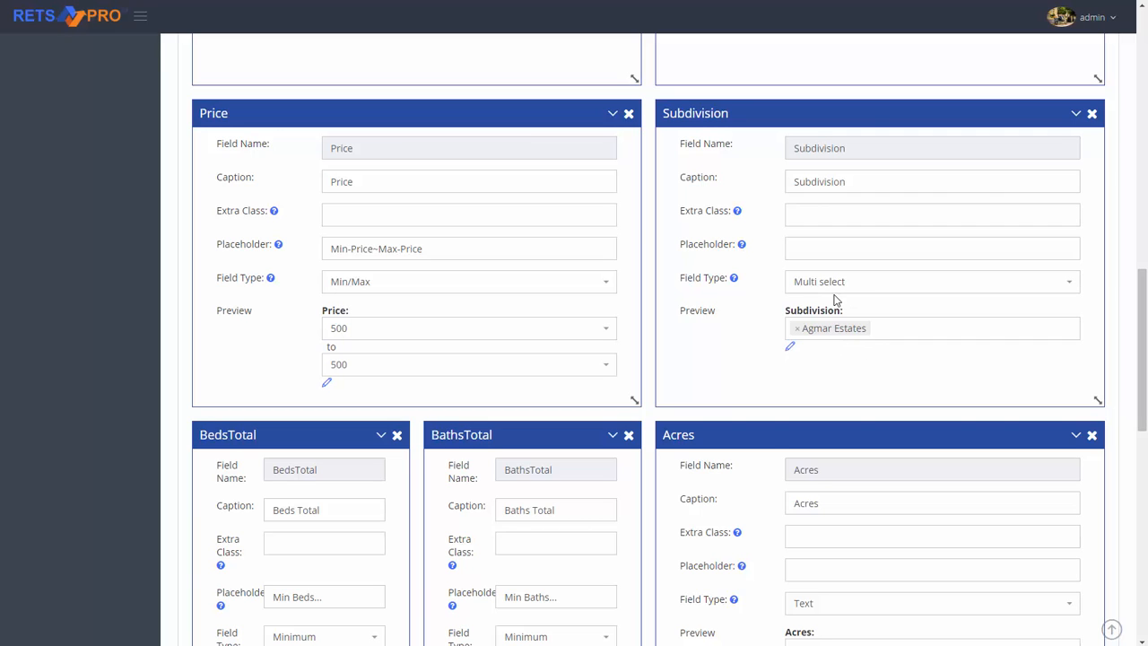
{"action": "left_click", "coordinate": [866, 285]}
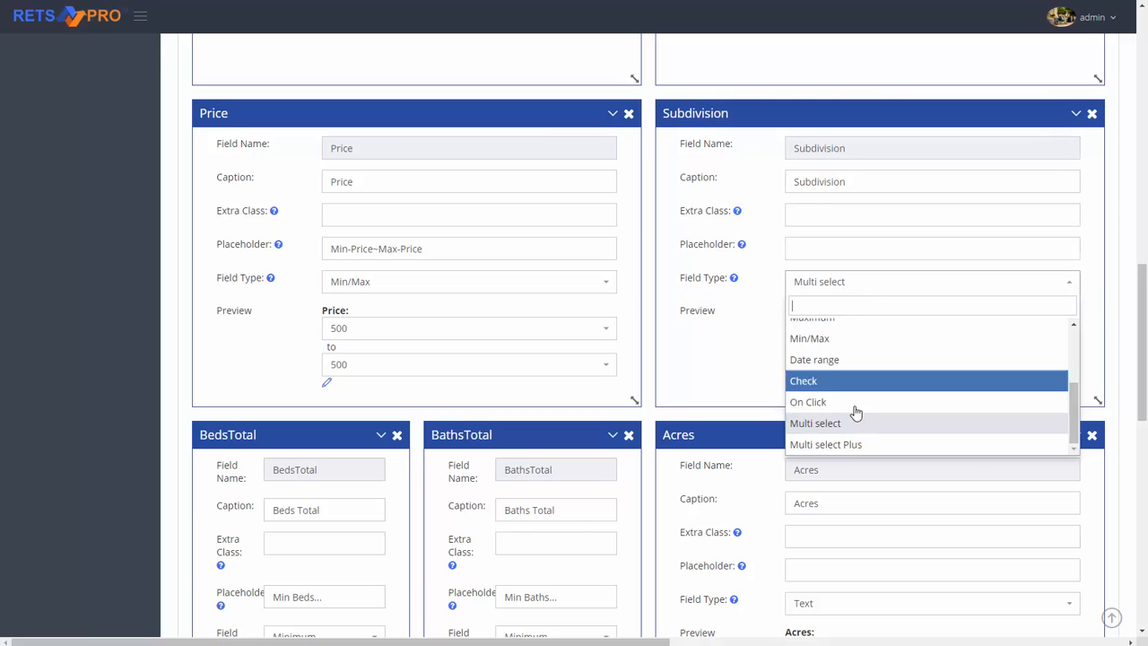
{"action": "left_click", "coordinate": [852, 446]}
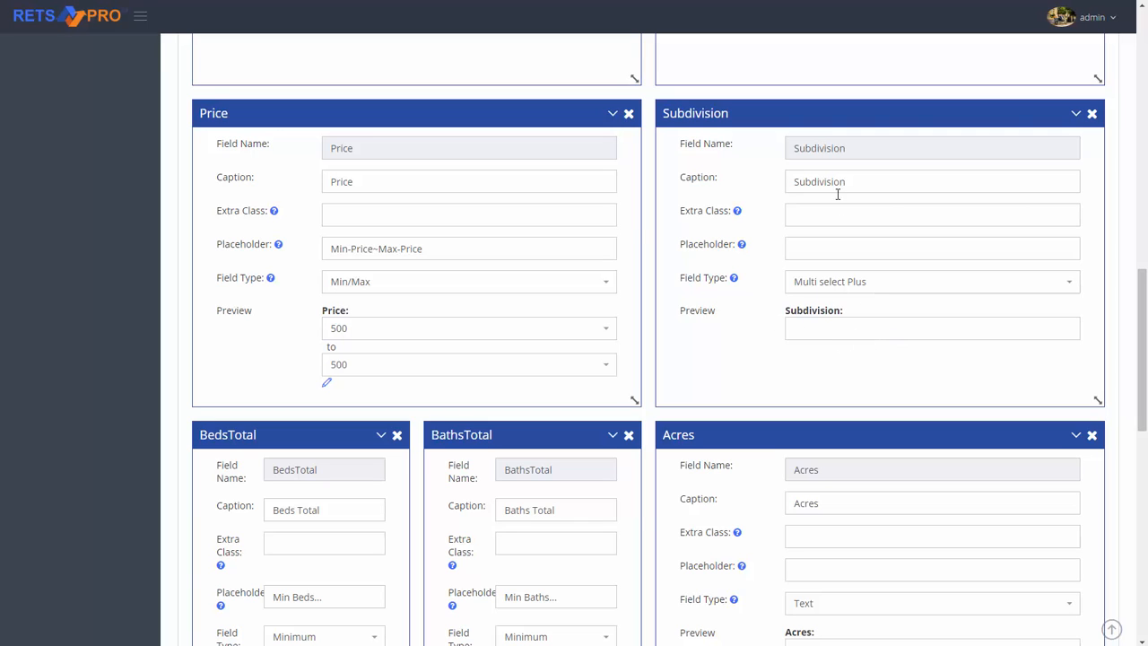
- Add the Features field to the search form's field list
{"action": "scroll", "coordinate": [758, 315], "scroll_direction": "down", "scroll_amount": 1}
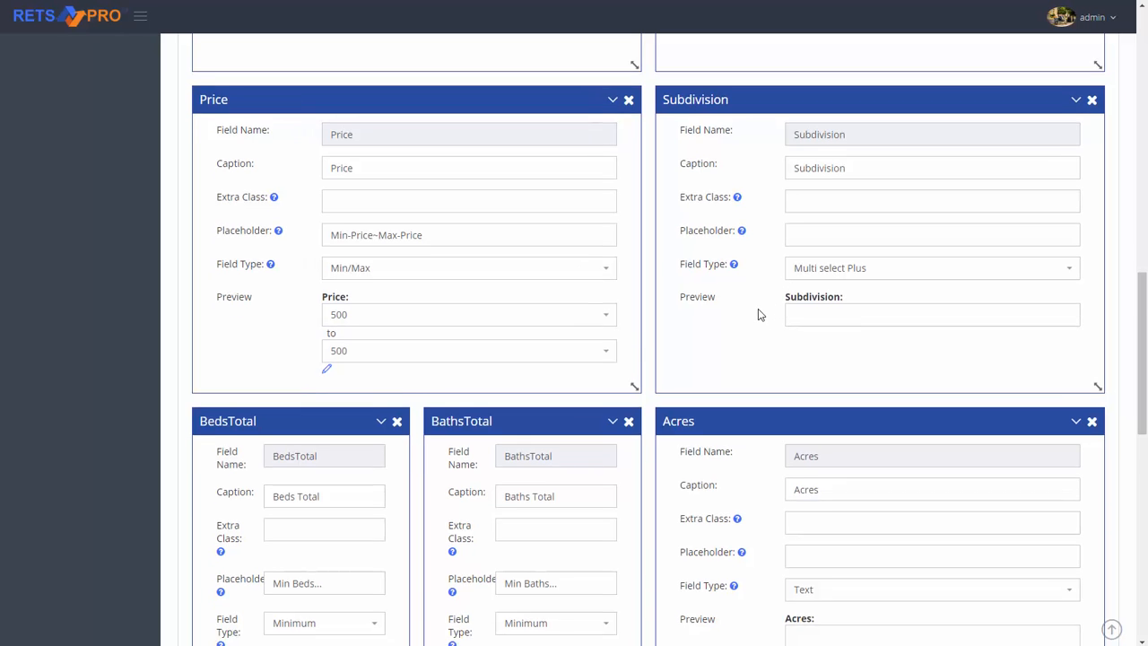
{"action": "scroll", "coordinate": [759, 305], "scroll_direction": "down", "scroll_amount": 6}
{"action": "scroll", "coordinate": [540, 230], "scroll_direction": "up", "scroll_amount": 4}
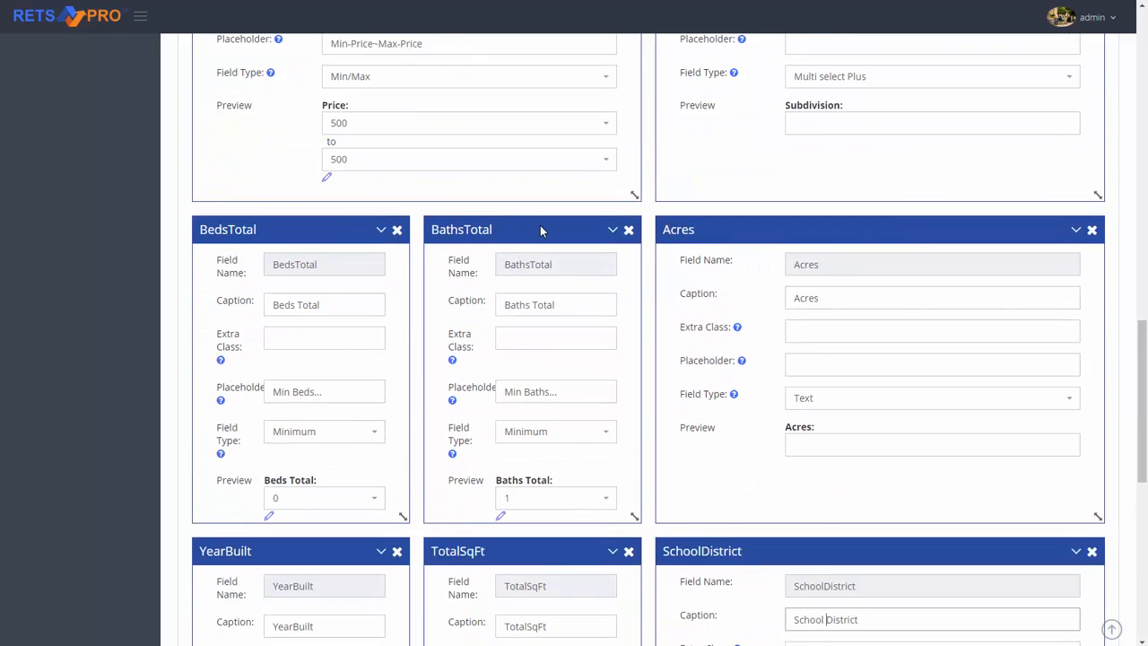
{"action": "scroll", "coordinate": [539, 230], "scroll_direction": "up", "scroll_amount": 10}
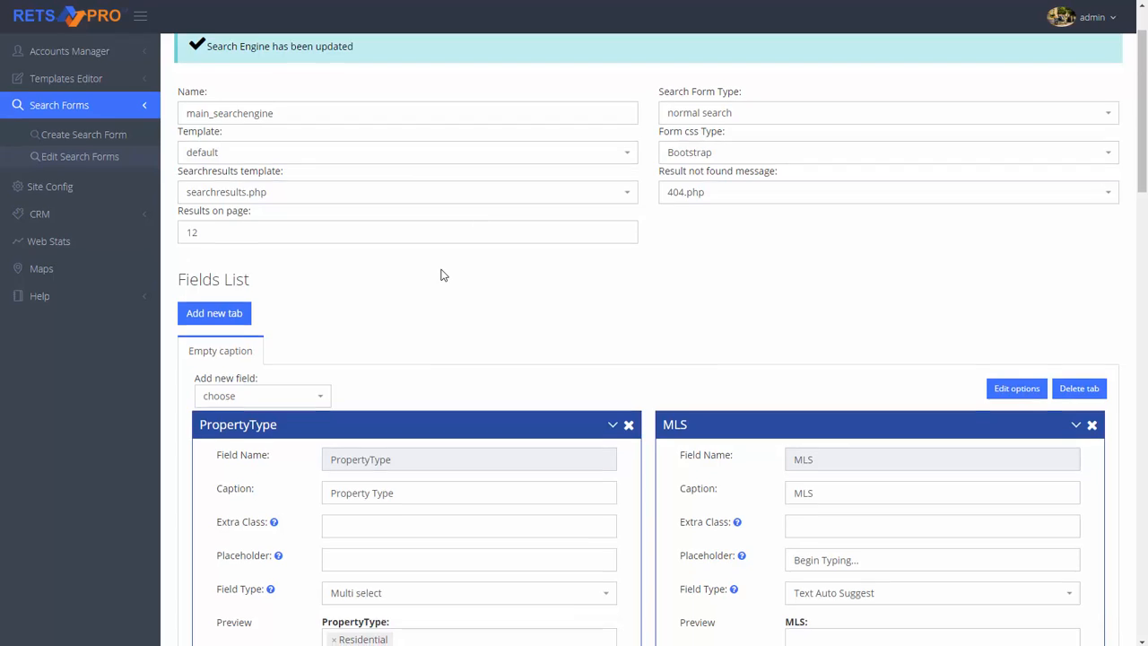
{"action": "scroll", "coordinate": [440, 275], "scroll_direction": "down", "scroll_amount": 3}
{"action": "left_click", "coordinate": [288, 203]}
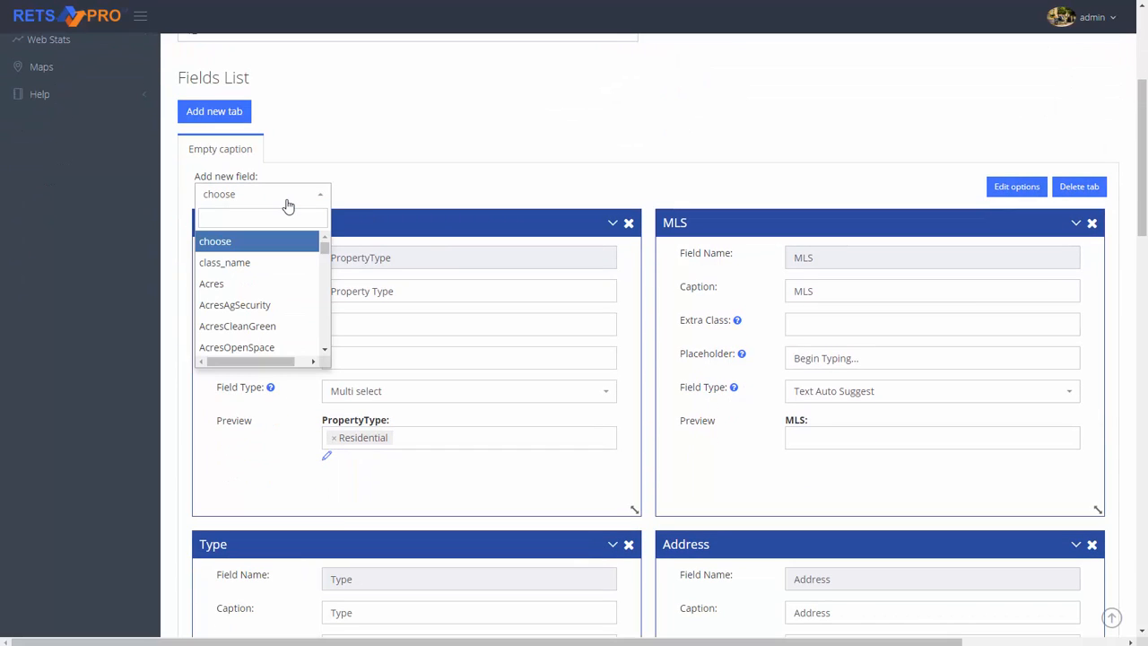
{"action": "type", "text": "fea"}
{"action": "left_click", "coordinate": [276, 240]}
- Set the Features field type to Multi select
{"action": "scroll", "coordinate": [520, 192], "scroll_direction": "down", "scroll_amount": 10}
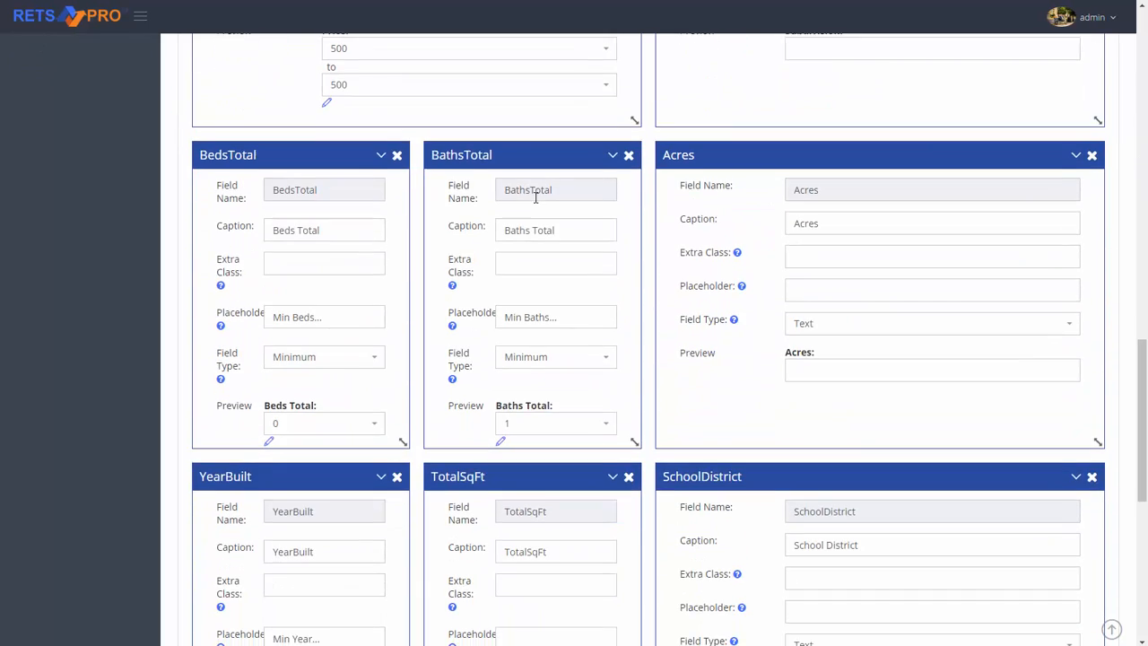
{"action": "scroll", "coordinate": [536, 202], "scroll_direction": "down", "scroll_amount": 6}
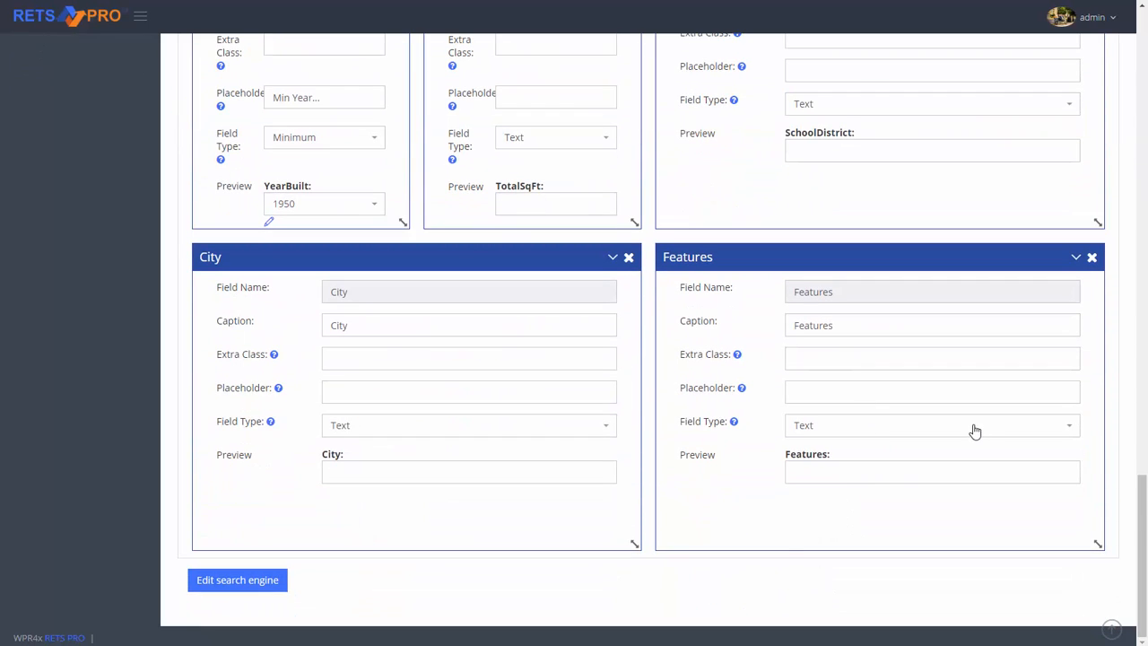
{"action": "left_click", "coordinate": [975, 431]}
{"action": "scroll", "coordinate": [897, 510], "scroll_direction": "down", "scroll_amount": 3}
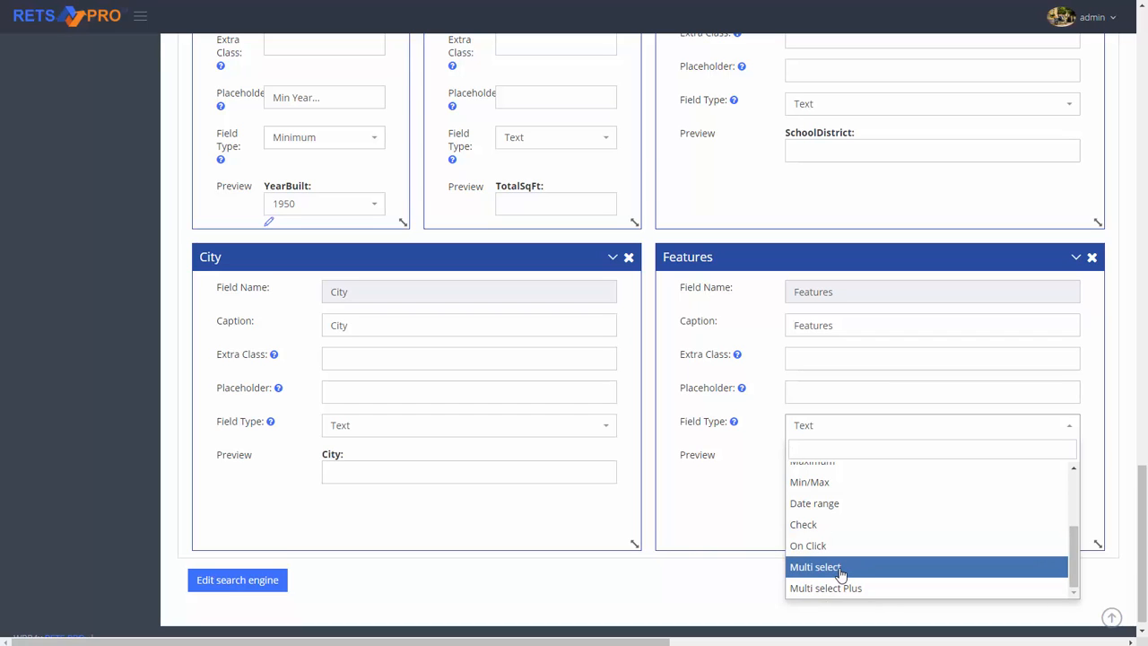
{"action": "left_click", "coordinate": [840, 567]}
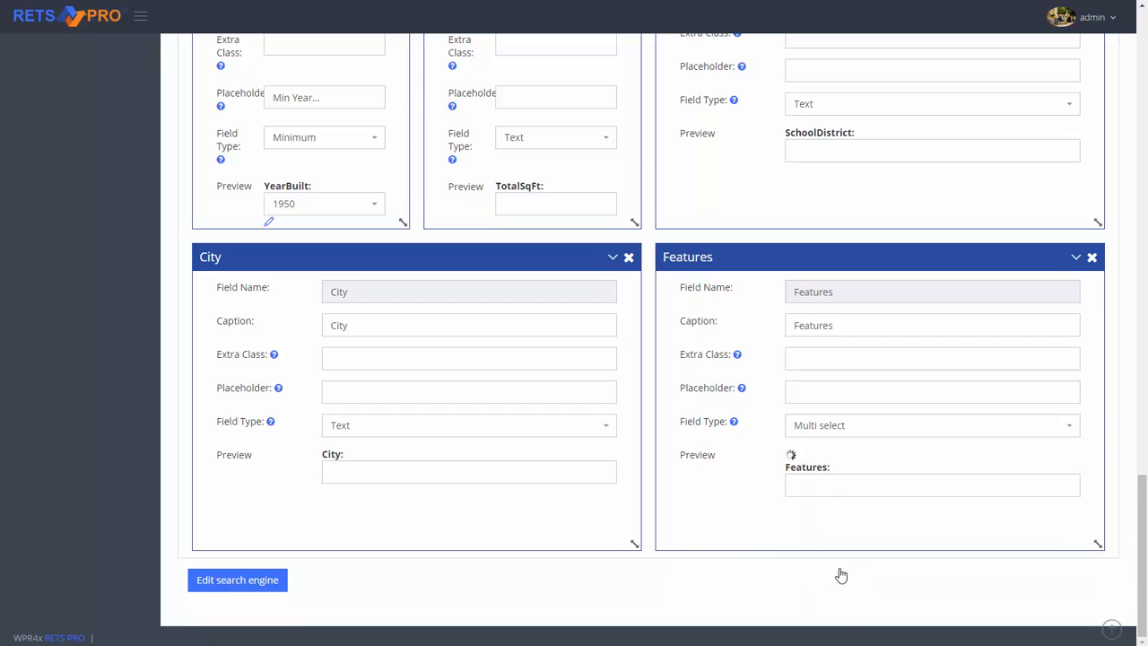
- Open the Features option values, examine the comma-combined entries, and reduce the database values to unique ones
{"action": "left_click", "coordinate": [788, 491]}
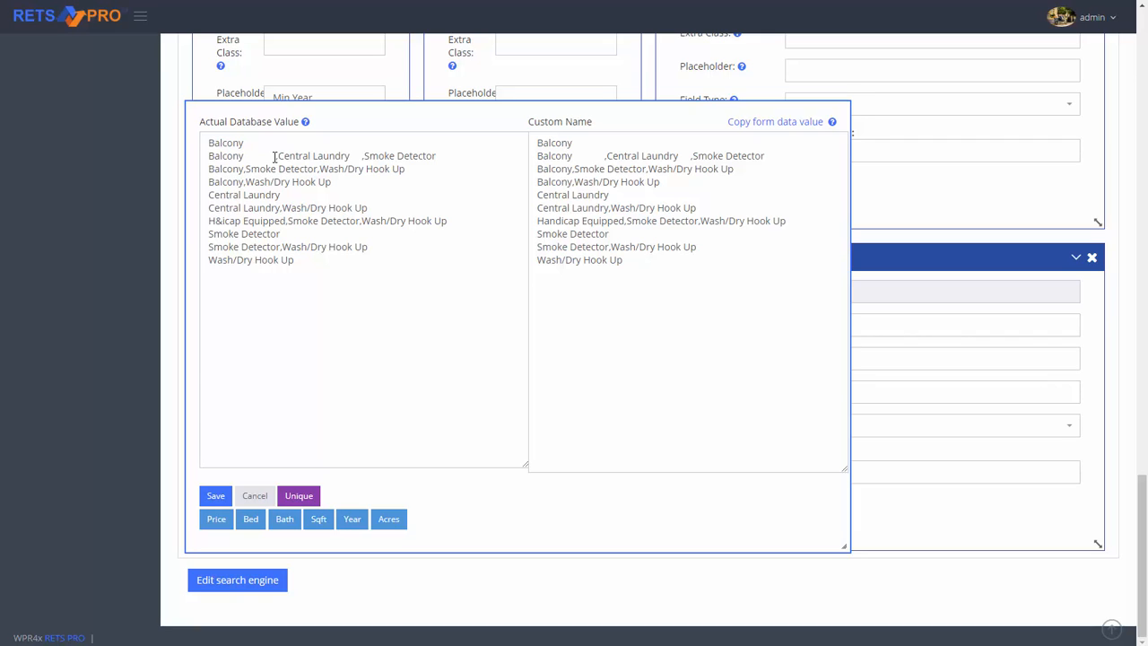
{"action": "left_click_drag", "start_coordinate": [274, 157], "coordinate": [247, 157]}
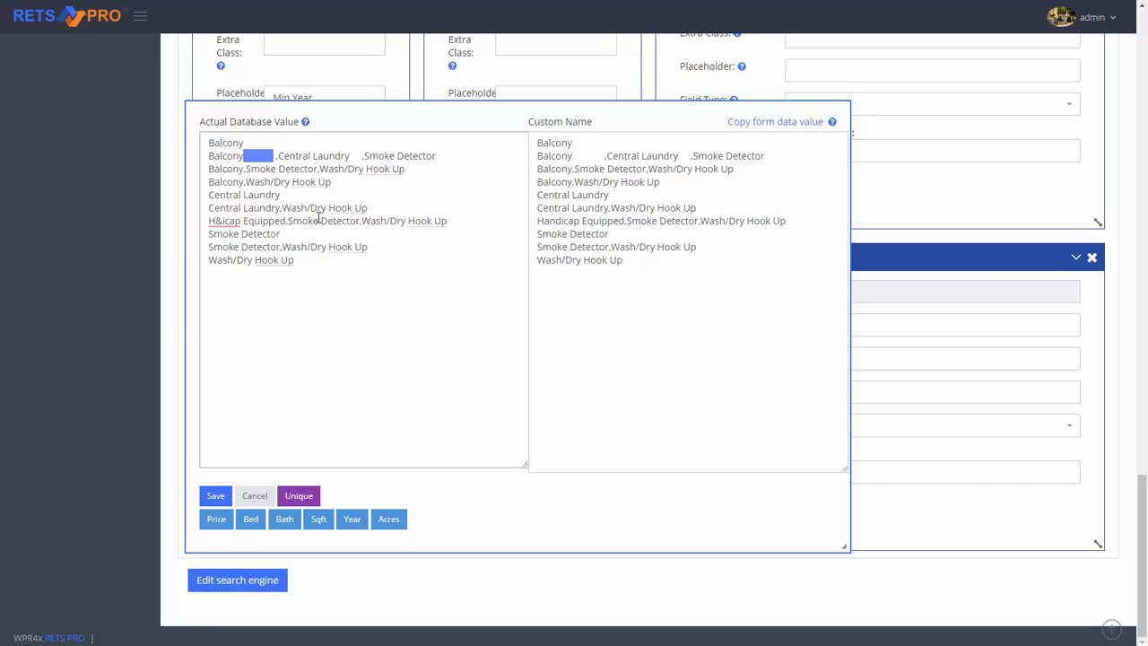
{"action": "mouse_move", "coordinate": [209, 246]}
{"action": "left_mouse_down"}
{"action": "mouse_move", "coordinate": [284, 249]}
{"action": "mouse_move", "coordinate": [278, 235]}
{"action": "mouse_move", "coordinate": [212, 234]}
{"action": "left_mouse_up"}
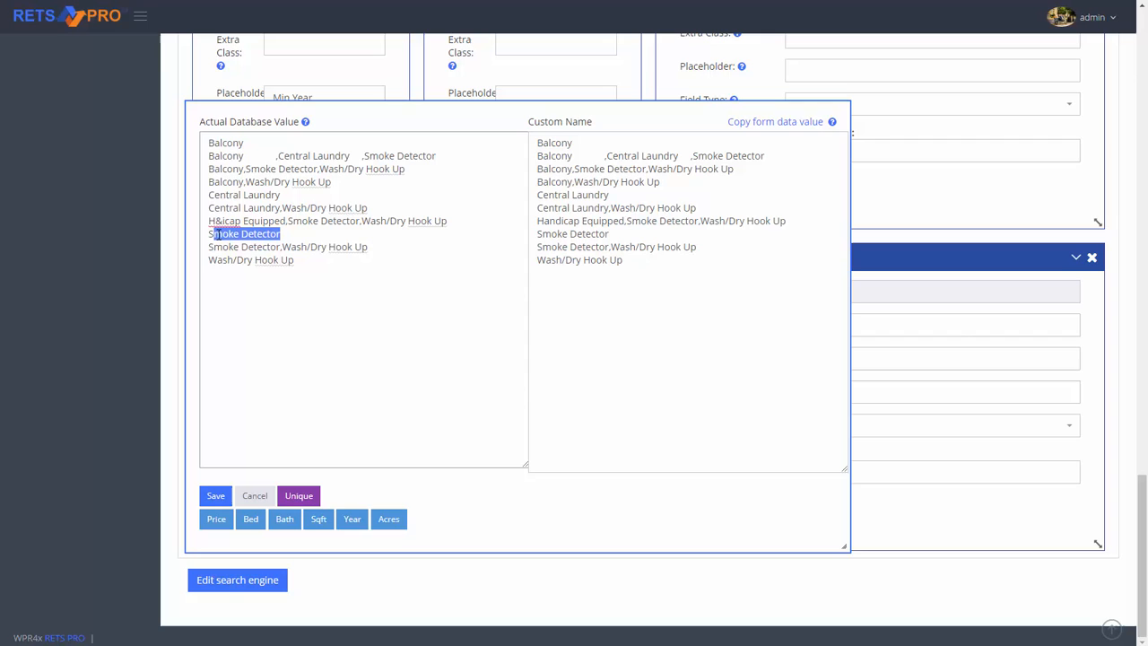
{"action": "left_click", "coordinate": [281, 247]}
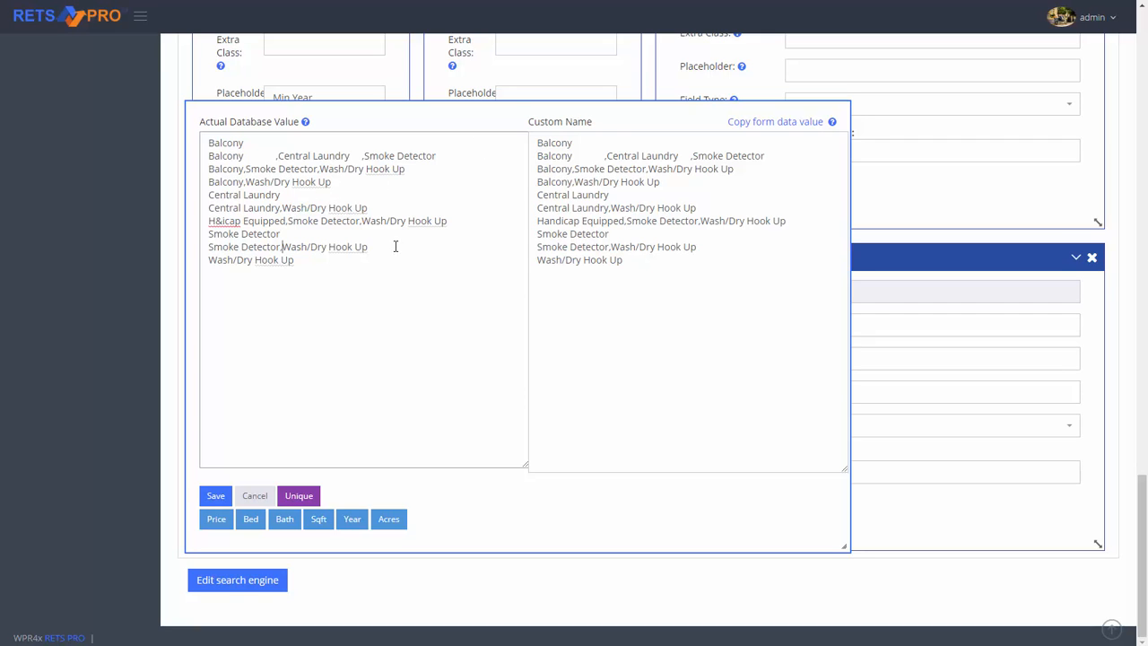
{"action": "left_click", "coordinate": [302, 498]}
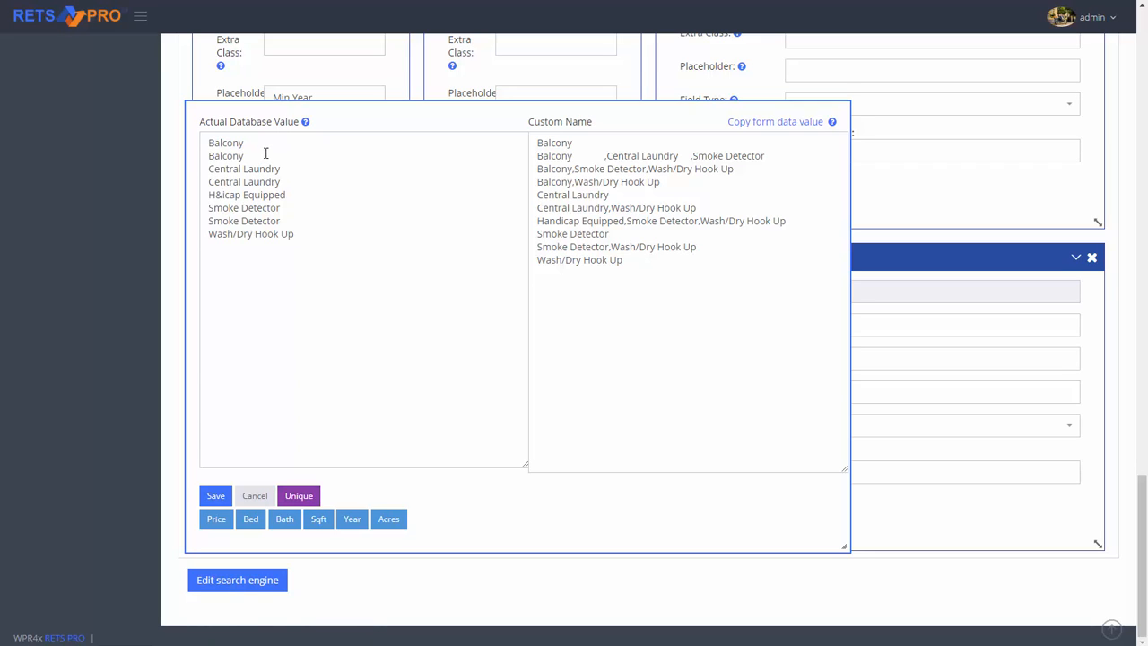
- Delete the duplicate Balcony, Central Laundry and Smoke Detector lines from the Features database values
{"action": "left_click", "coordinate": [310, 154]}
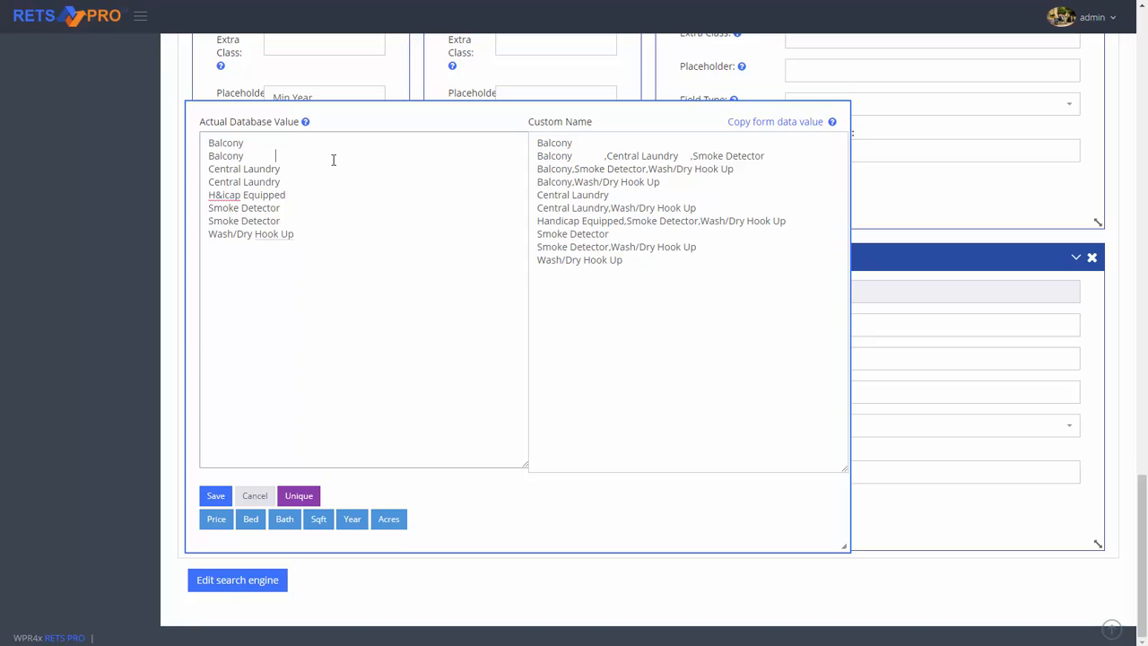
{"action": "left_click_drag", "start_coordinate": [302, 156], "coordinate": [244, 156]}
{"action": "left_click_drag", "start_coordinate": [292, 154], "coordinate": [177, 161]}
{"action": "key", "text": "BackSpace"}
{"action": "key", "text": "BackSpace"}
{"action": "left_click", "coordinate": [294, 171]}
{"action": "key", "text": "BackSpace"}
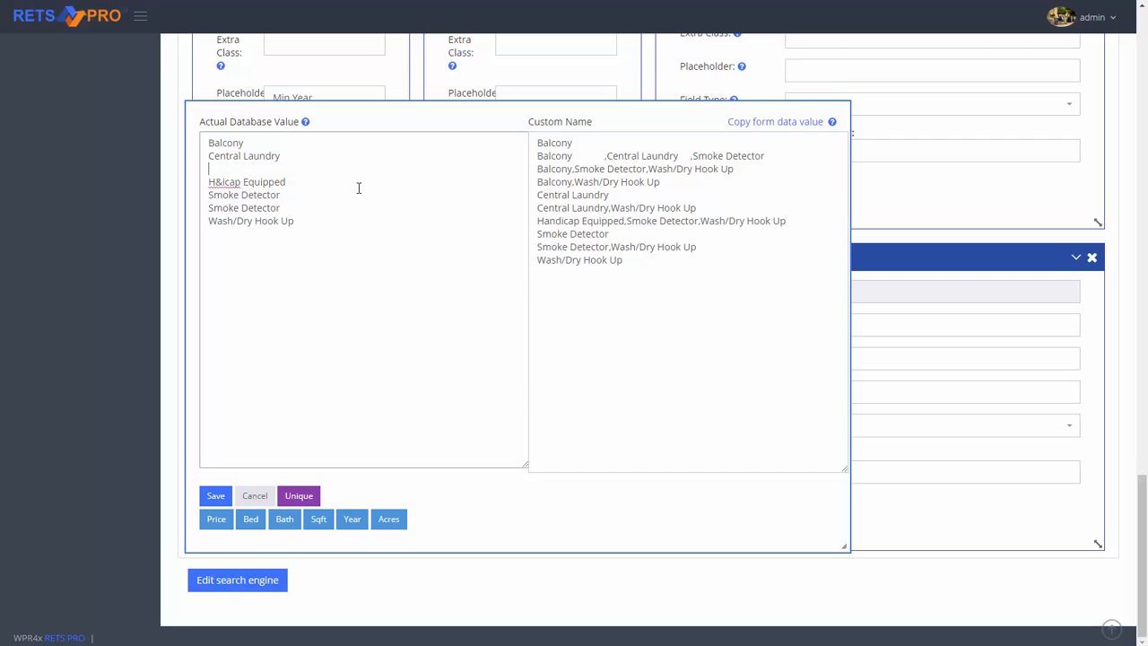
{"action": "key", "text": "BackSpace"}
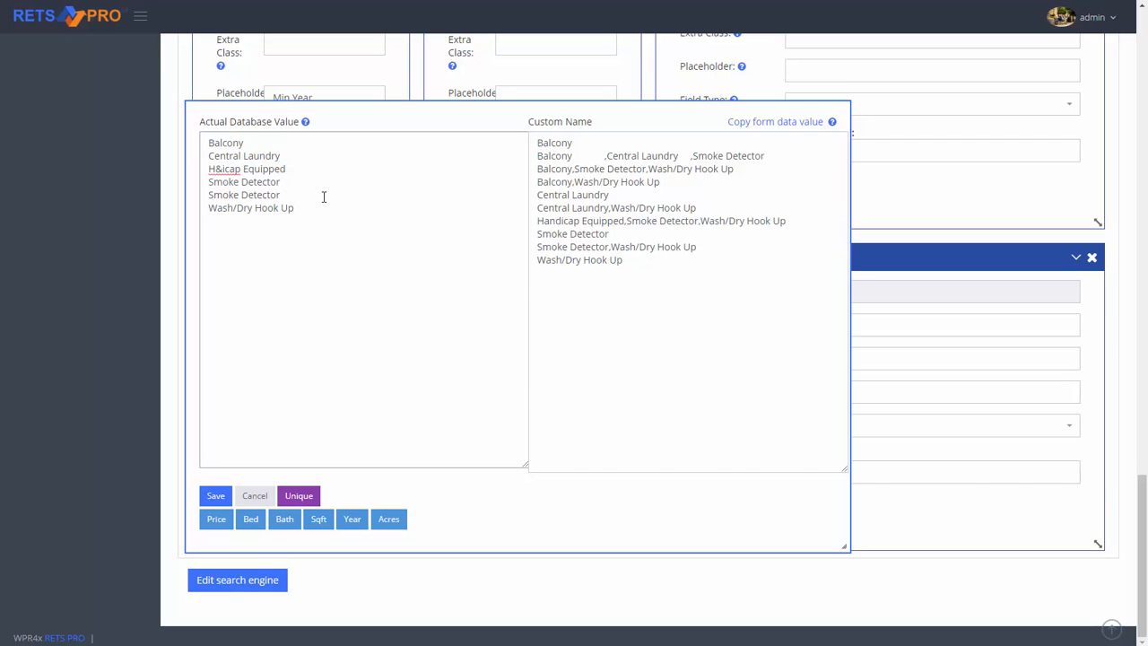
{"action": "triple_click", "coordinate": [227, 195]}
{"action": "key", "text": "BackSpace"}
{"action": "key", "text": "BackSpace"}
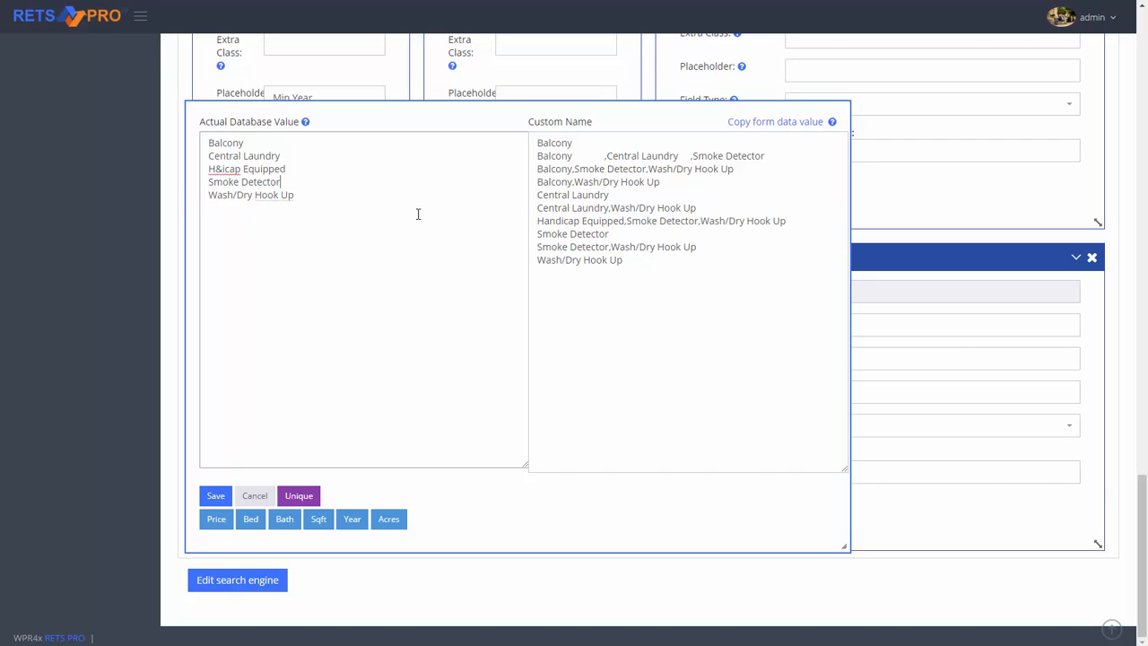
- Copy the Features database values into the custom names and save the option values
{"action": "left_click", "coordinate": [365, 196]}
{"action": "left_click", "coordinate": [758, 123]}
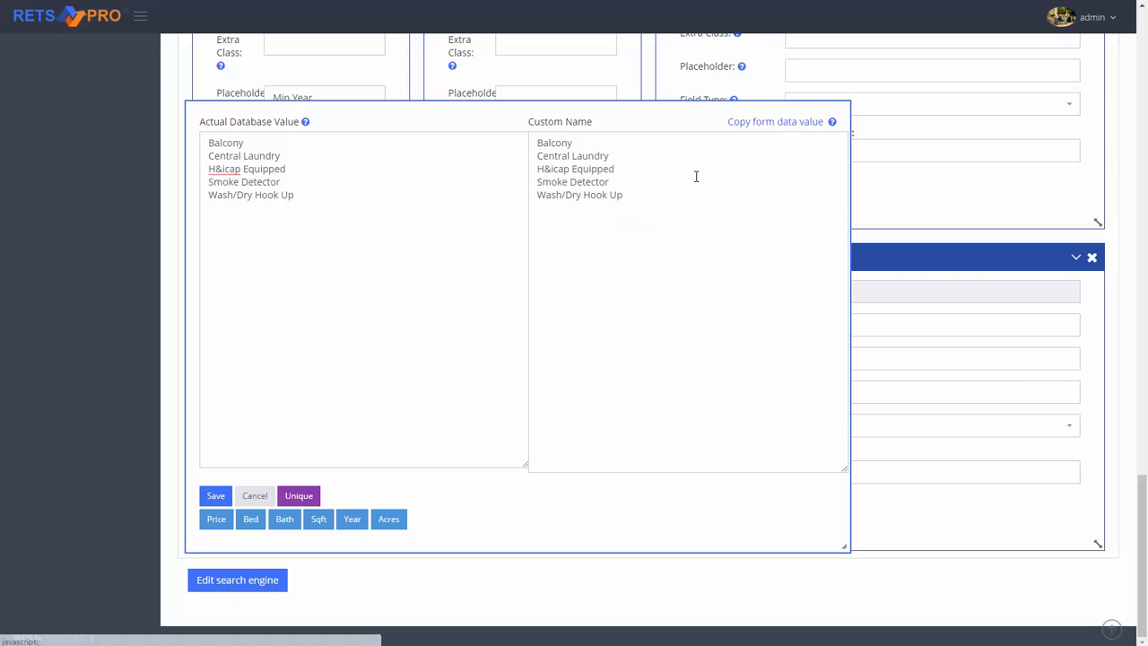
{"action": "left_click", "coordinate": [216, 498]}
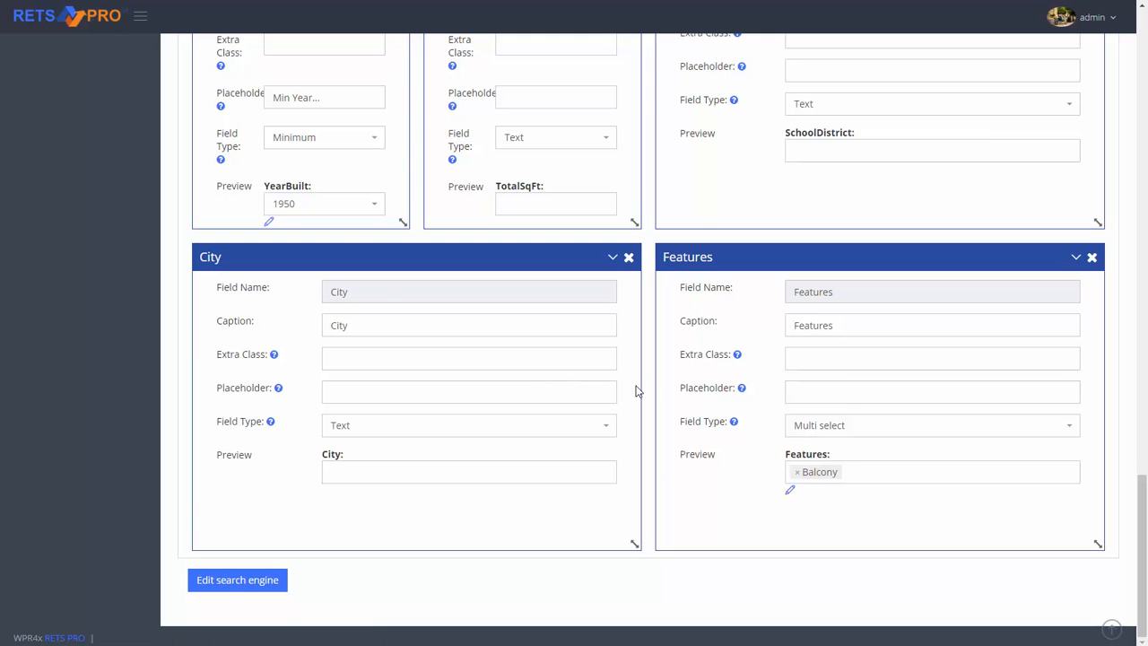
- Review the field layout and save the updated main_searchengine form
{"action": "scroll", "coordinate": [779, 358], "scroll_direction": "up", "scroll_amount": 2}
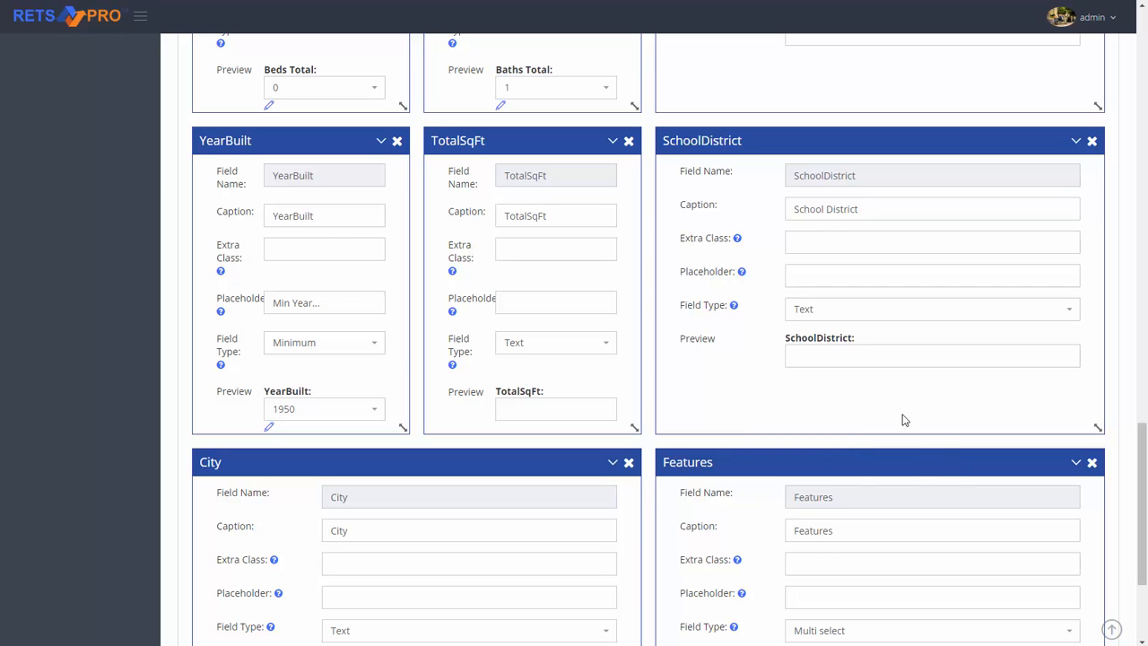
{"action": "scroll", "coordinate": [869, 433], "scroll_direction": "up", "scroll_amount": 4}
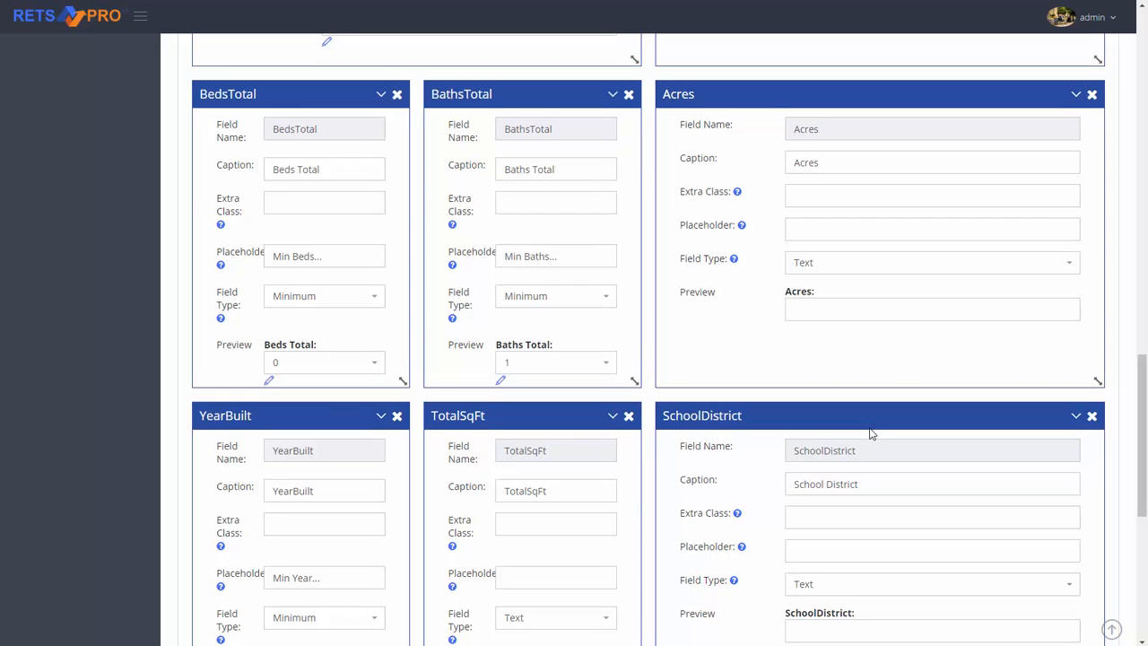
{"action": "scroll", "coordinate": [869, 434], "scroll_direction": "up", "scroll_amount": 3}
{"action": "scroll", "coordinate": [869, 434], "scroll_direction": "down", "scroll_amount": 8}
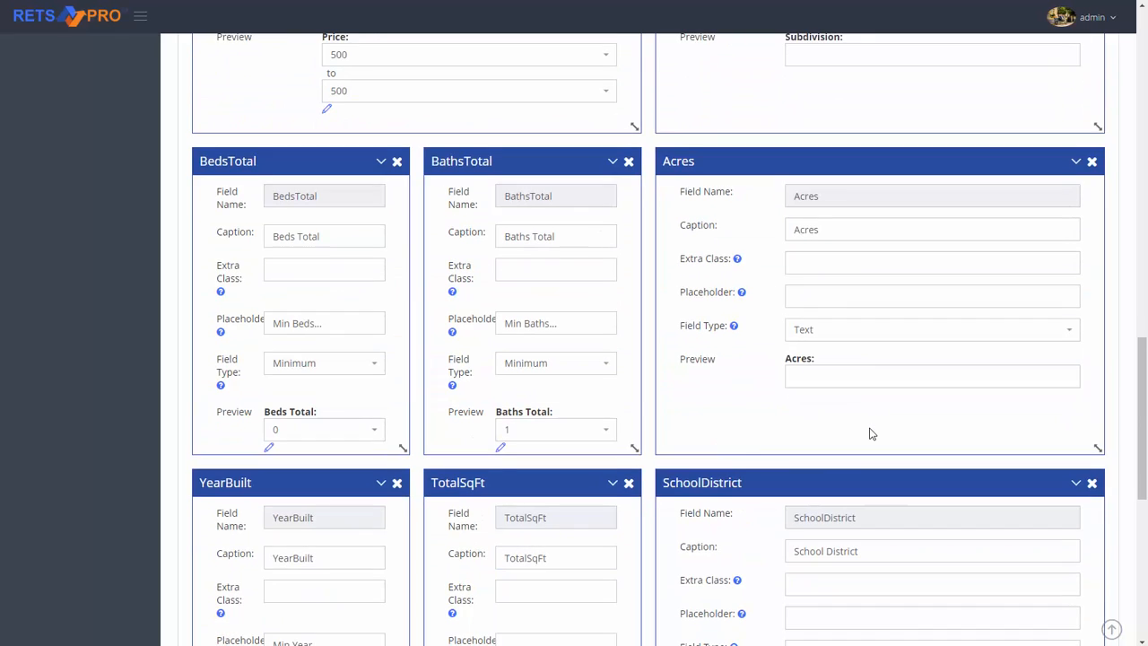
{"action": "scroll", "coordinate": [869, 434], "scroll_direction": "down", "scroll_amount": 2}
{"action": "left_click", "coordinate": [235, 582]}
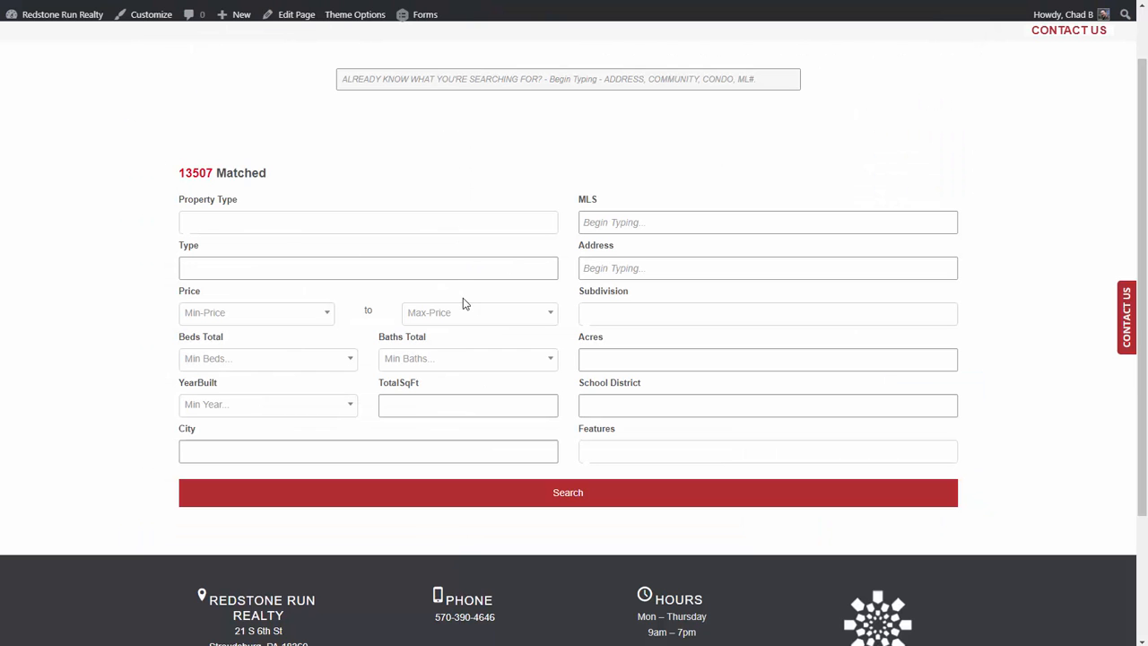
- Examine the Property Type options in the website's search form and close the list
{"action": "left_click", "coordinate": [267, 230]}
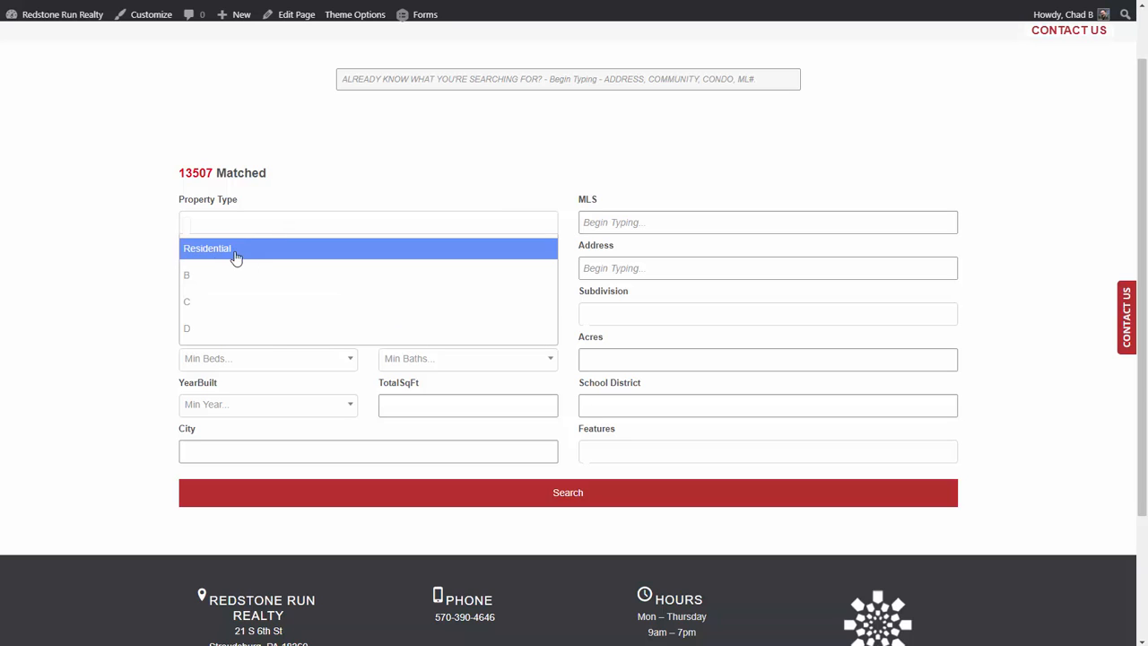
{"action": "left_click", "coordinate": [118, 260]}
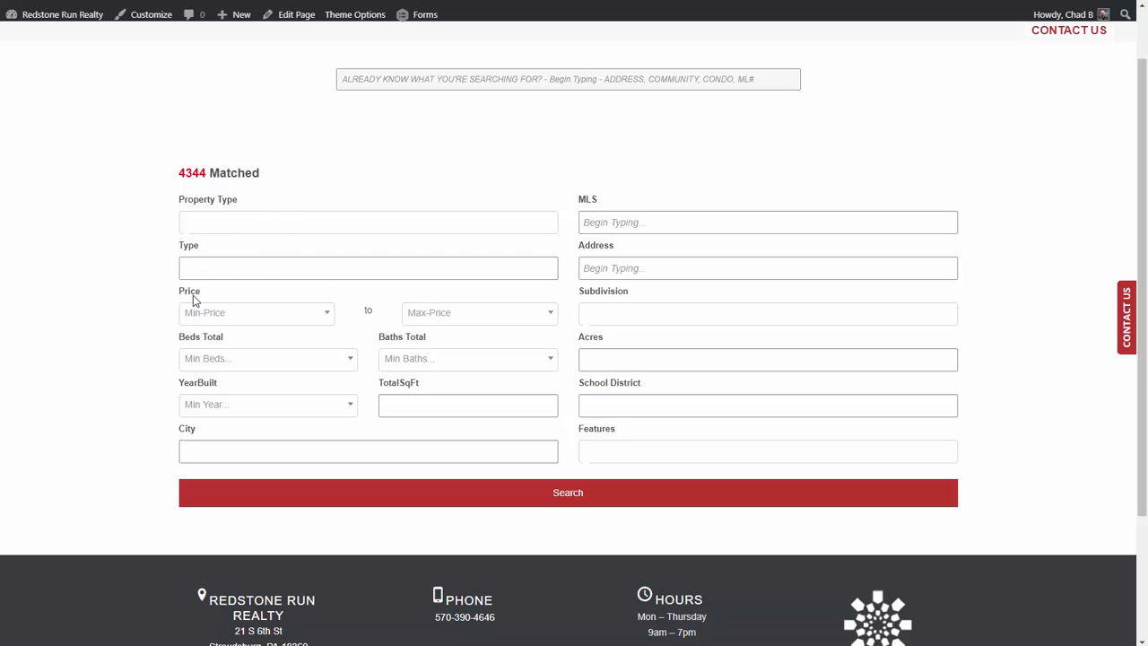